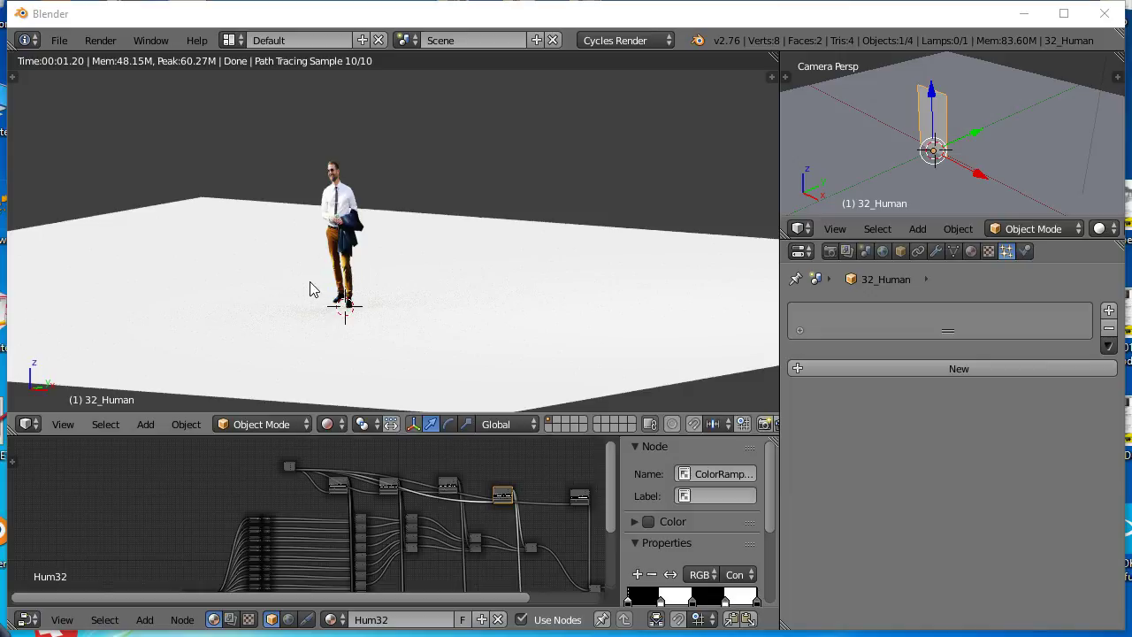
- Pan the rendered scene view and bring the lower part of the node tree into view
{"action": "middle_click_drag", "start_coordinate": [310, 290], "coordinate": [286, 271], "text": "shift"}
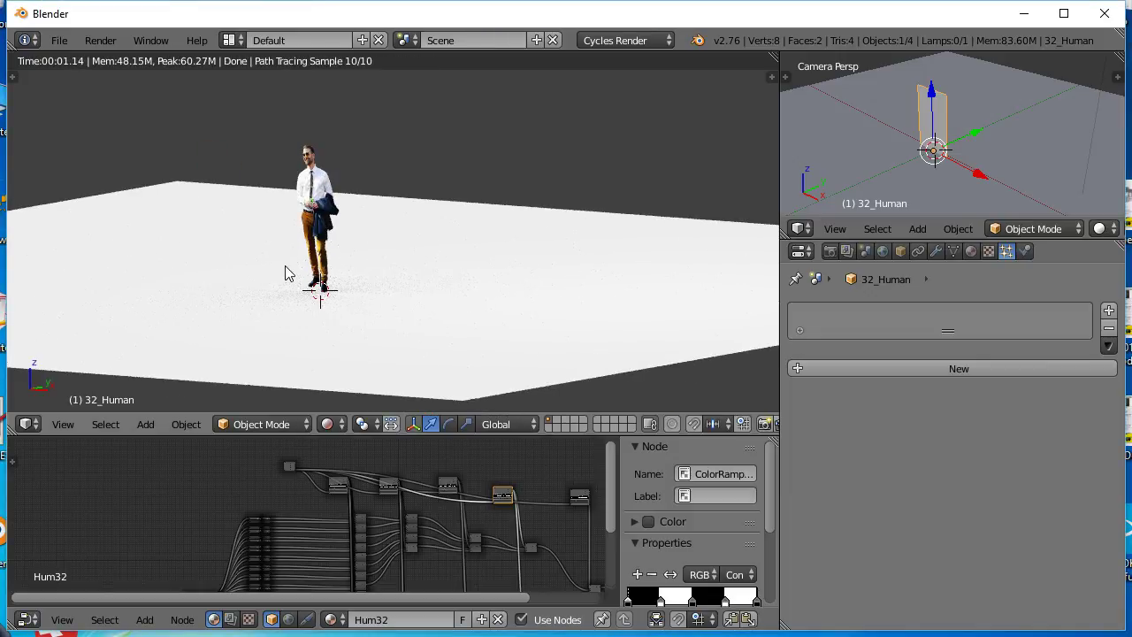
{"action": "middle_click_drag", "start_coordinate": [254, 184], "coordinate": [316, 176], "text": "shift"}
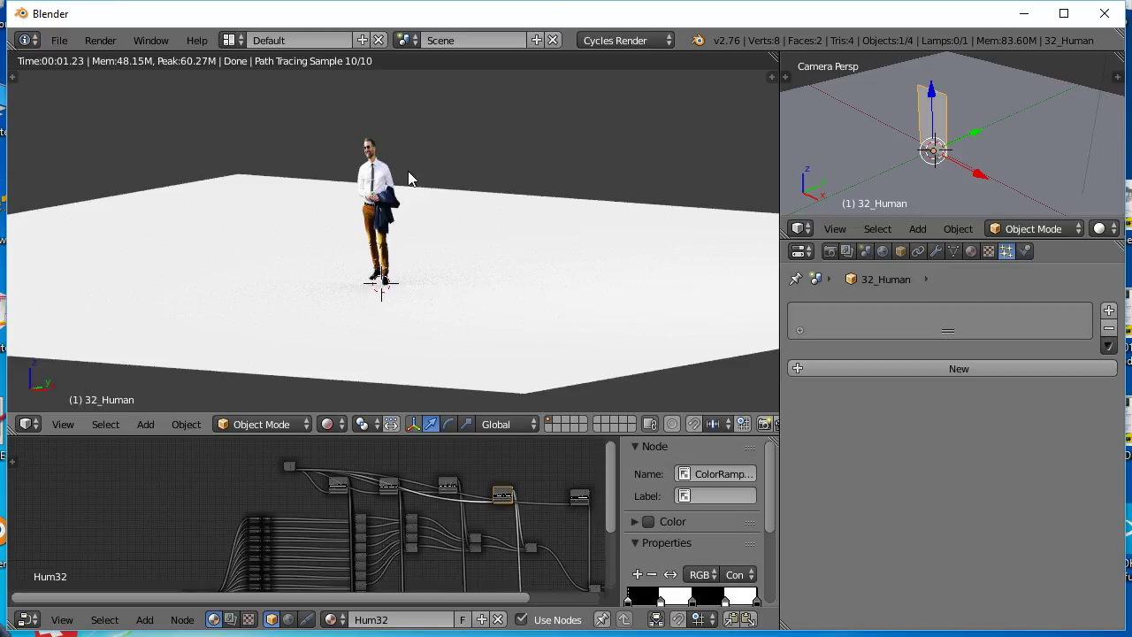
{"action": "middle_click_drag", "start_coordinate": [438, 188], "coordinate": [374, 194], "text": "shift"}
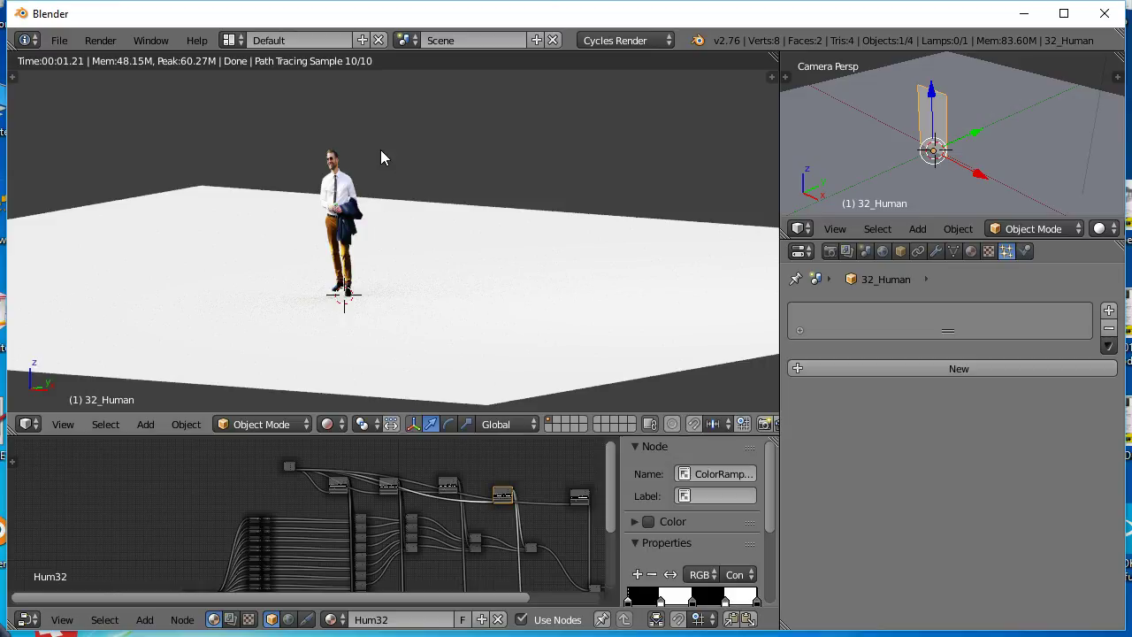
{"action": "middle_click_drag", "start_coordinate": [380, 157], "coordinate": [371, 166], "text": "shift"}
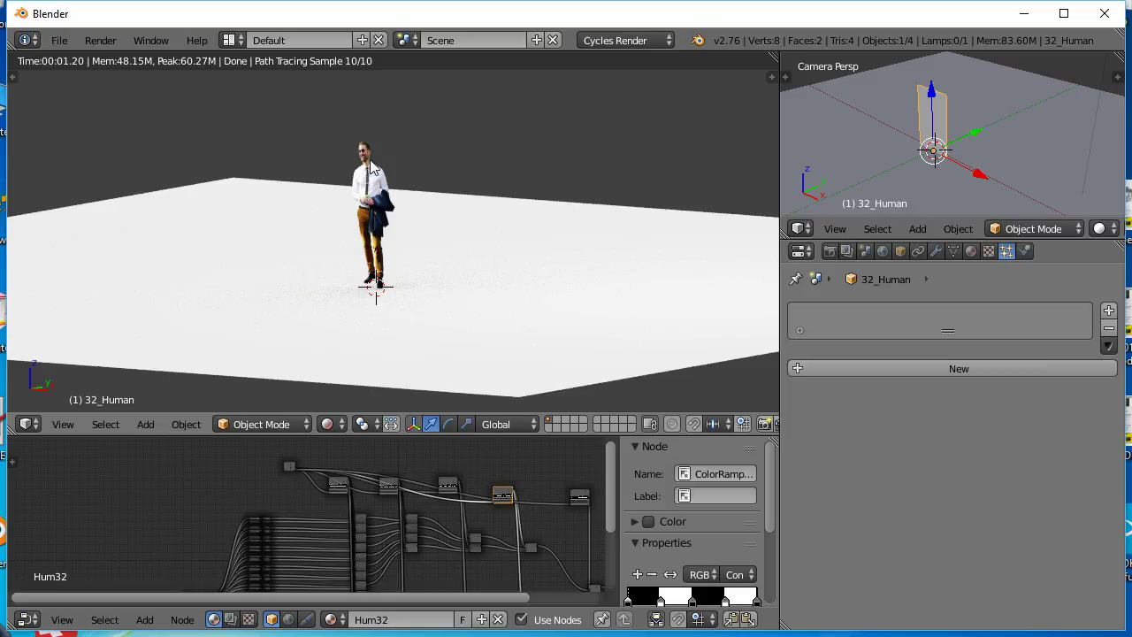
{"action": "left_click_drag", "start_coordinate": [455, 544], "coordinate": [441, 467]}
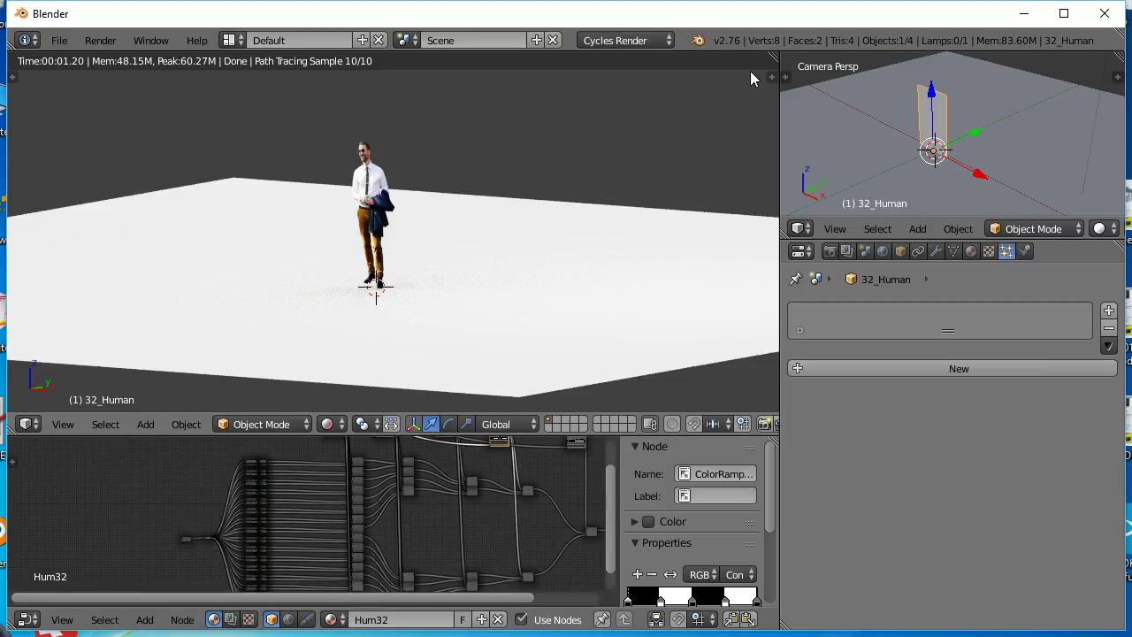
{"action": "key", "text": "KP_7"}
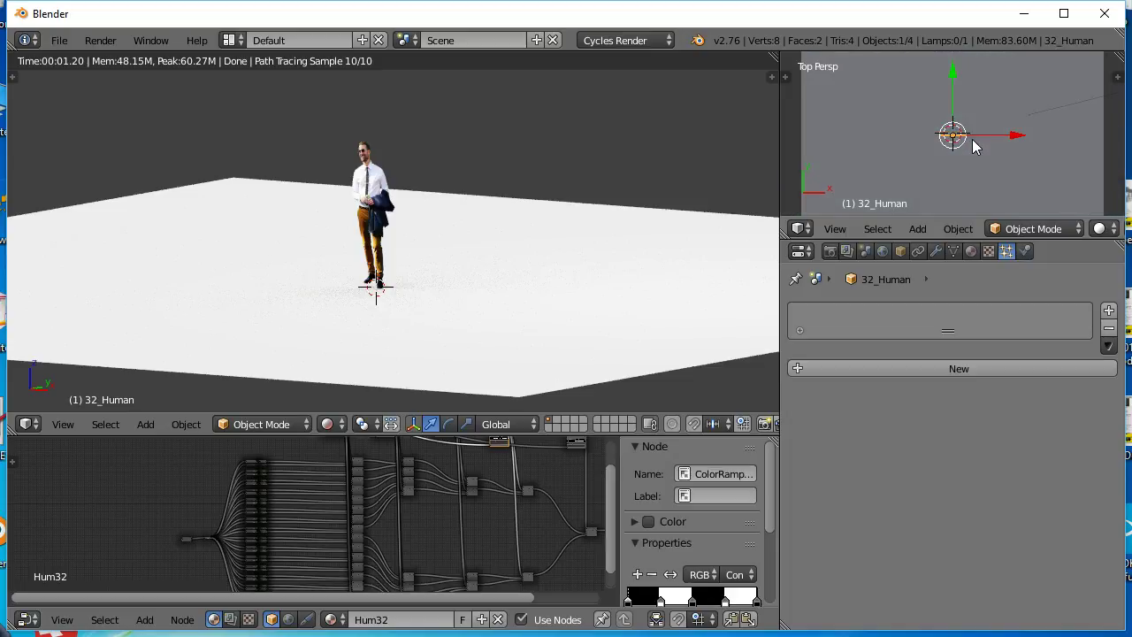
{"action": "scroll", "coordinate": [975, 142], "scroll_direction": "down", "scroll_amount": 4}
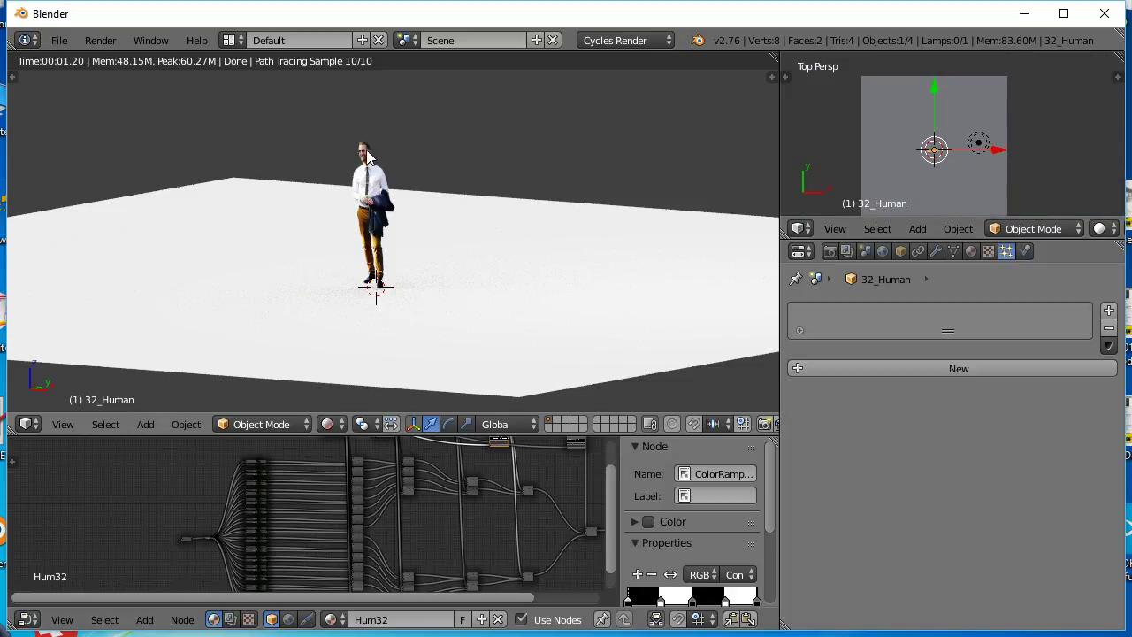
{"action": "left_click", "coordinate": [327, 425]}
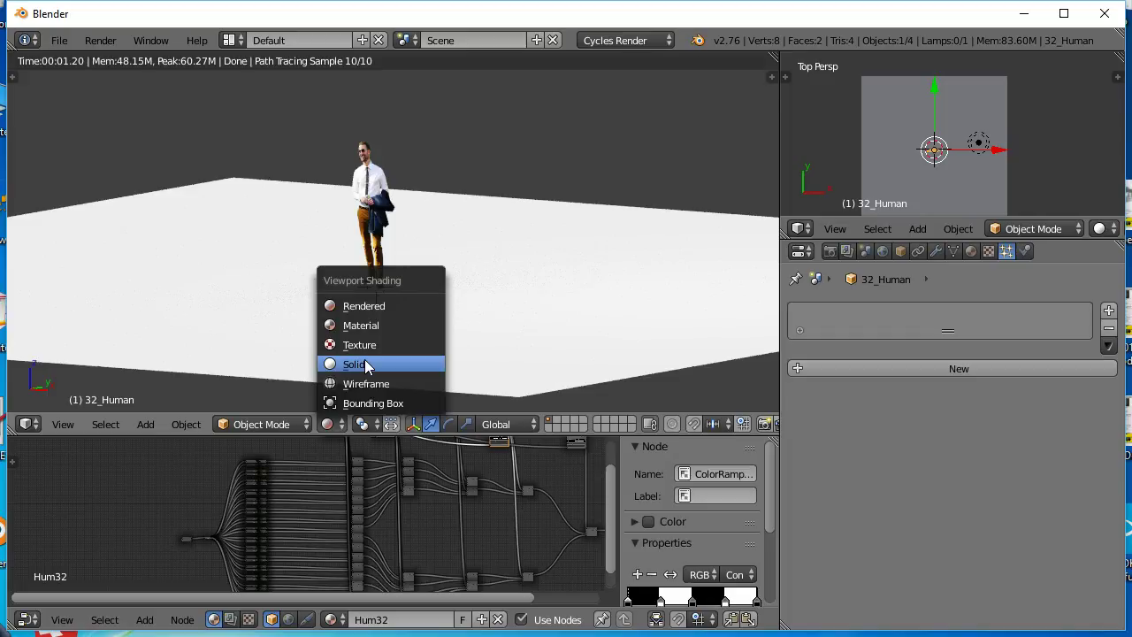
{"action": "left_click", "coordinate": [366, 364]}
{"action": "left_click", "coordinate": [331, 424]}
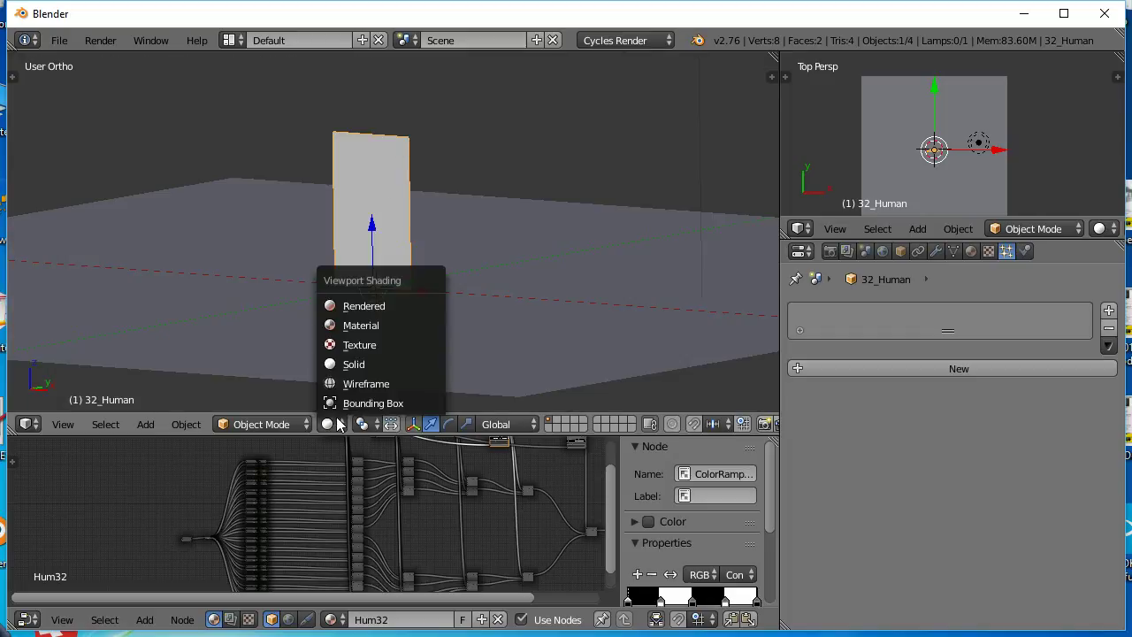
{"action": "left_click", "coordinate": [365, 308]}
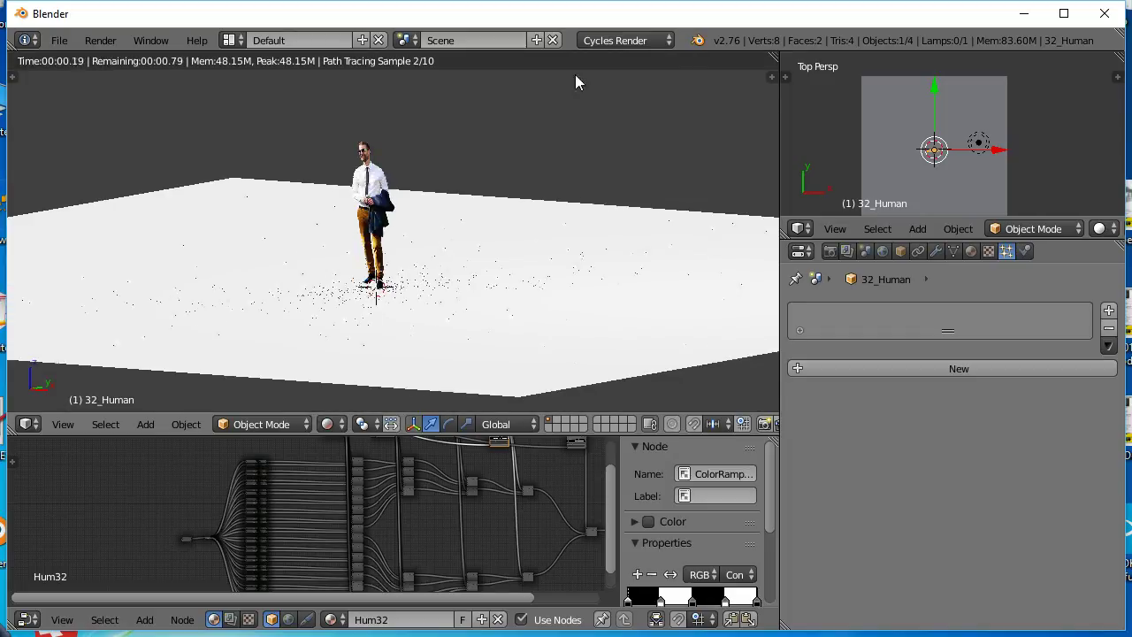
- Place a first duplicate of the human cutout and switch the top view to orthographic
{"action": "key", "text": "shift+d"}
{"action": "left_click", "coordinate": [930, 128]}
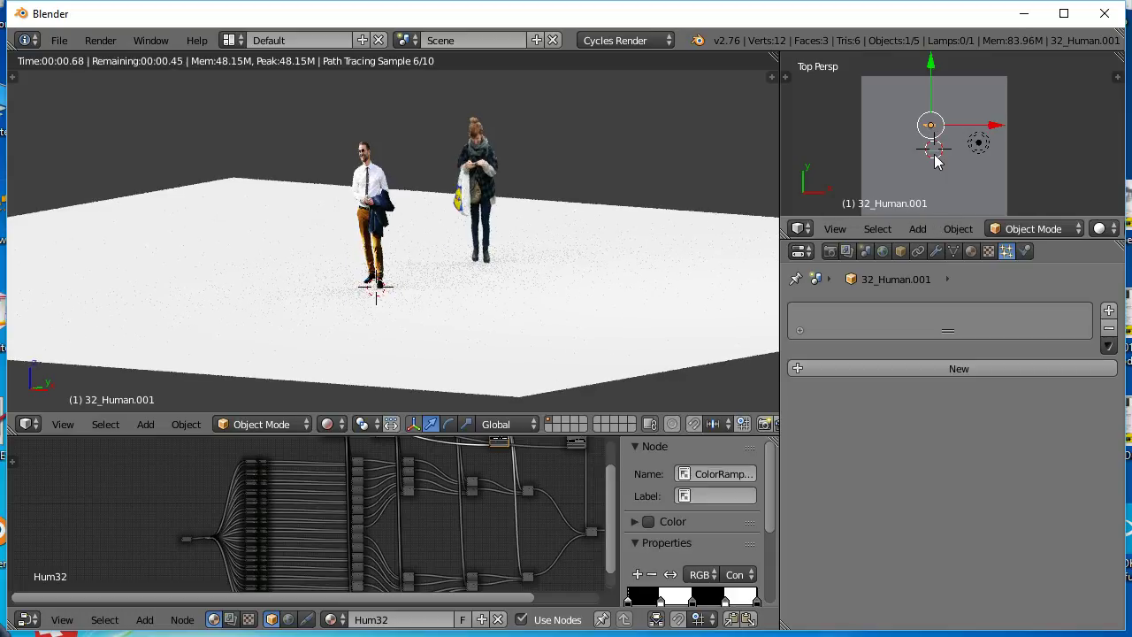
{"action": "scroll", "coordinate": [939, 115], "scroll_direction": "up", "scroll_amount": 5}
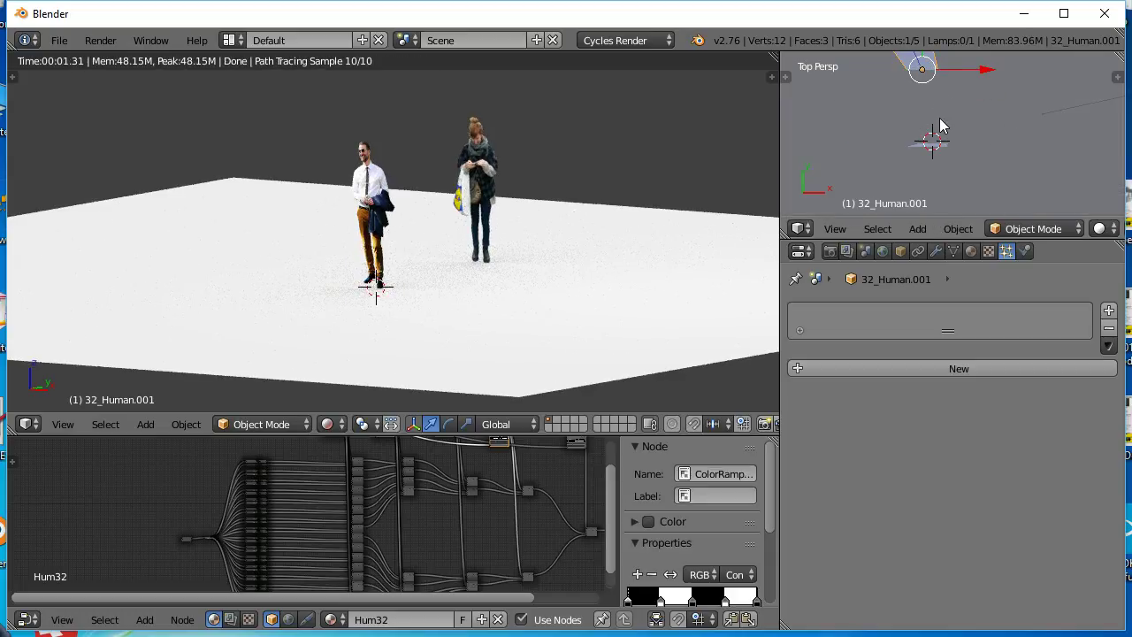
{"action": "key", "text": "KP_5"}
- Scatter nine more duplicates of the human cutout across the plane in the top view
{"action": "key", "text": "shift+d"}
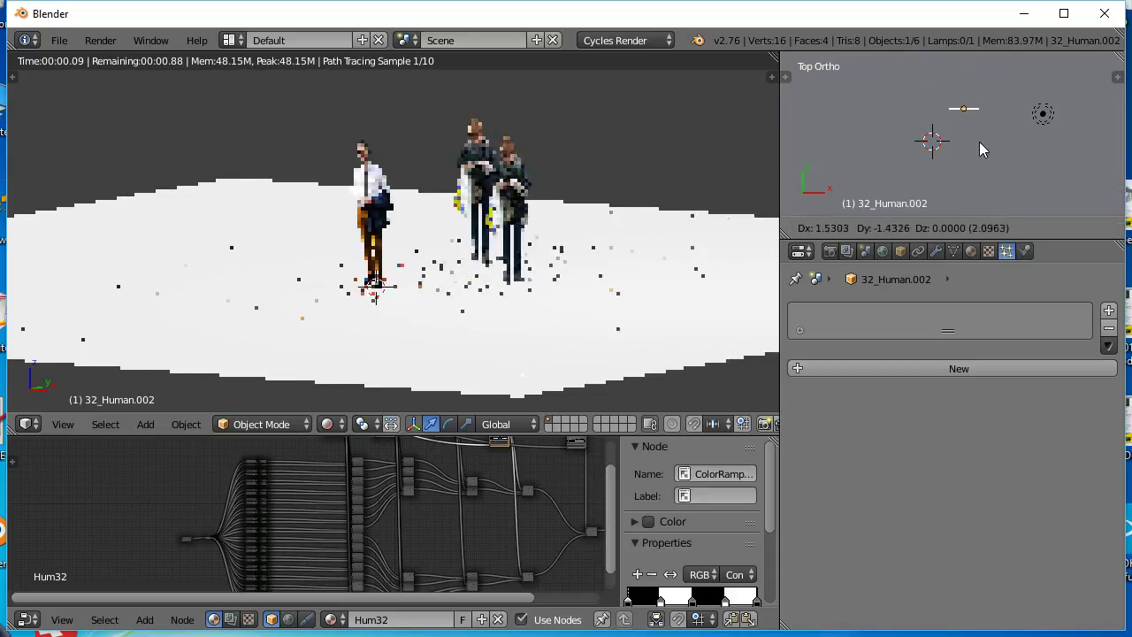
{"action": "left_click", "coordinate": [980, 141]}
{"action": "key", "text": "shift+d"}
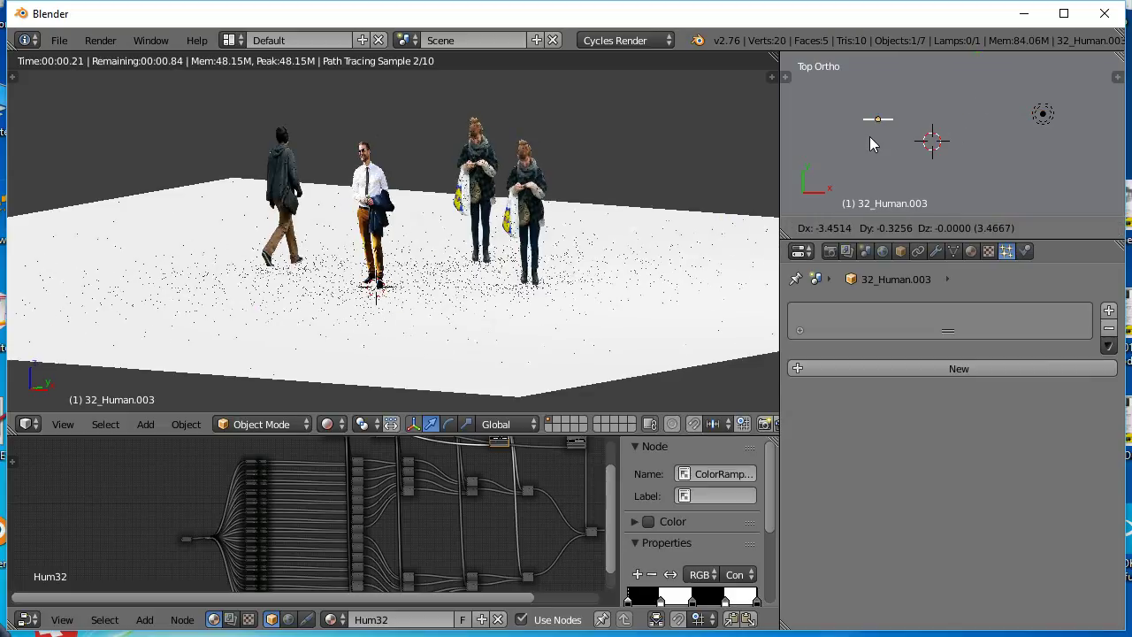
{"action": "left_click", "coordinate": [891, 160]}
{"action": "key", "text": "shift+d"}
{"action": "left_click", "coordinate": [832, 111]}
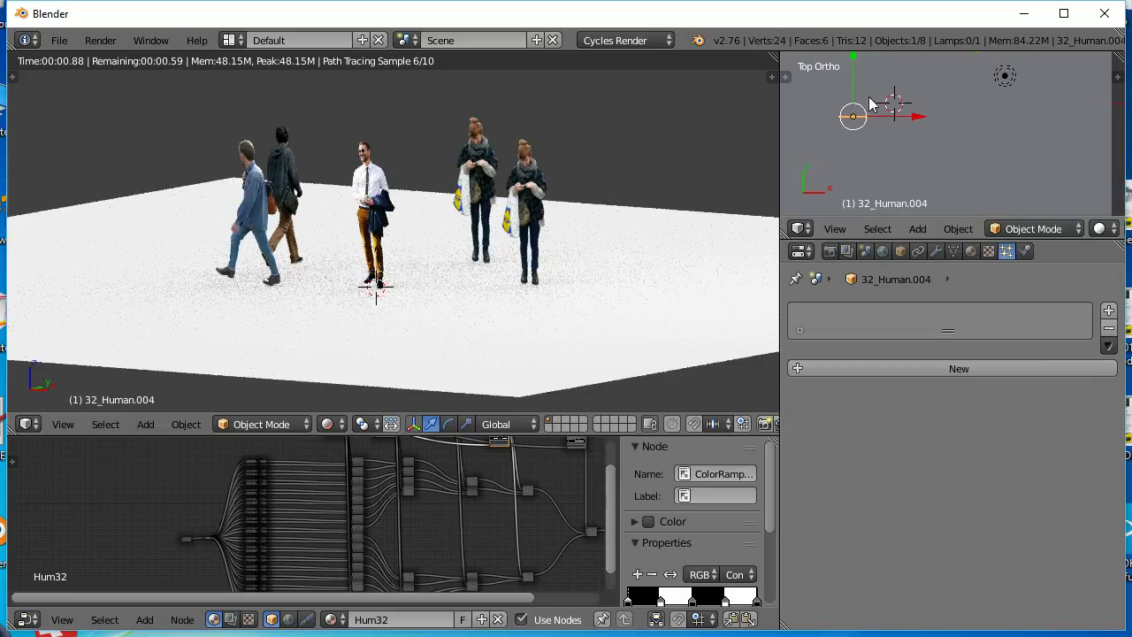
{"action": "key", "text": "shift+d"}
{"action": "left_click", "coordinate": [945, 125]}
{"action": "key", "text": "shift+d"}
{"action": "left_click", "coordinate": [1005, 110]}
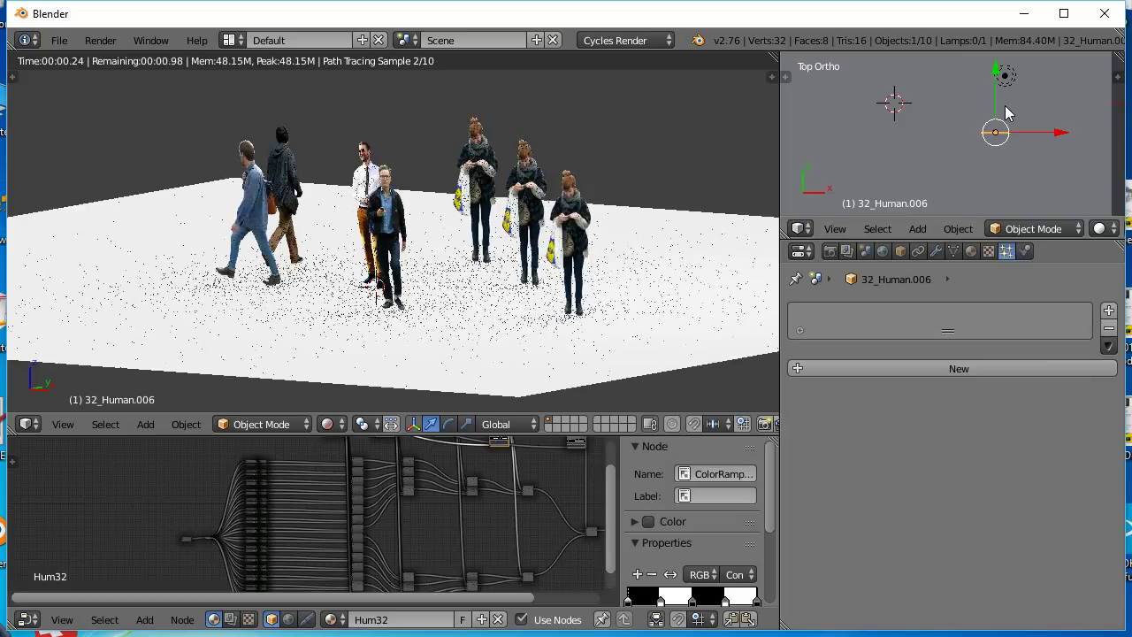
{"action": "key", "text": "shift+d"}
{"action": "left_click", "coordinate": [892, 94]}
{"action": "key", "text": "shift+d"}
{"action": "left_click", "coordinate": [854, 144]}
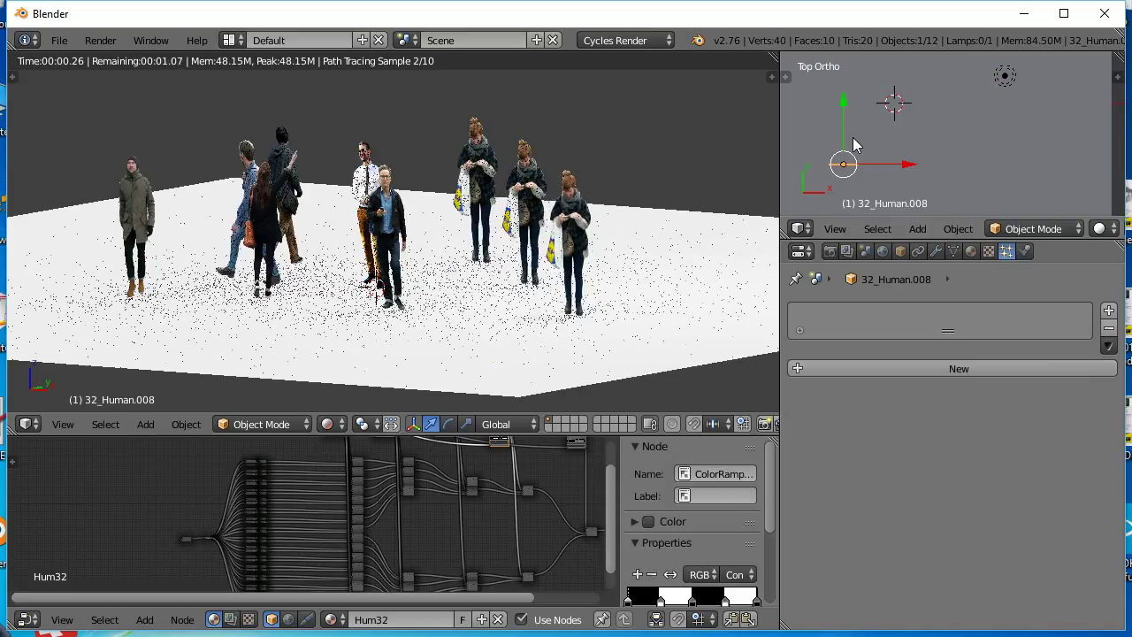
{"action": "key", "text": "shift+d"}
{"action": "left_click", "coordinate": [971, 88]}
{"action": "middle_click_drag", "start_coordinate": [919, 103], "coordinate": [873, 157], "text": "shift"}
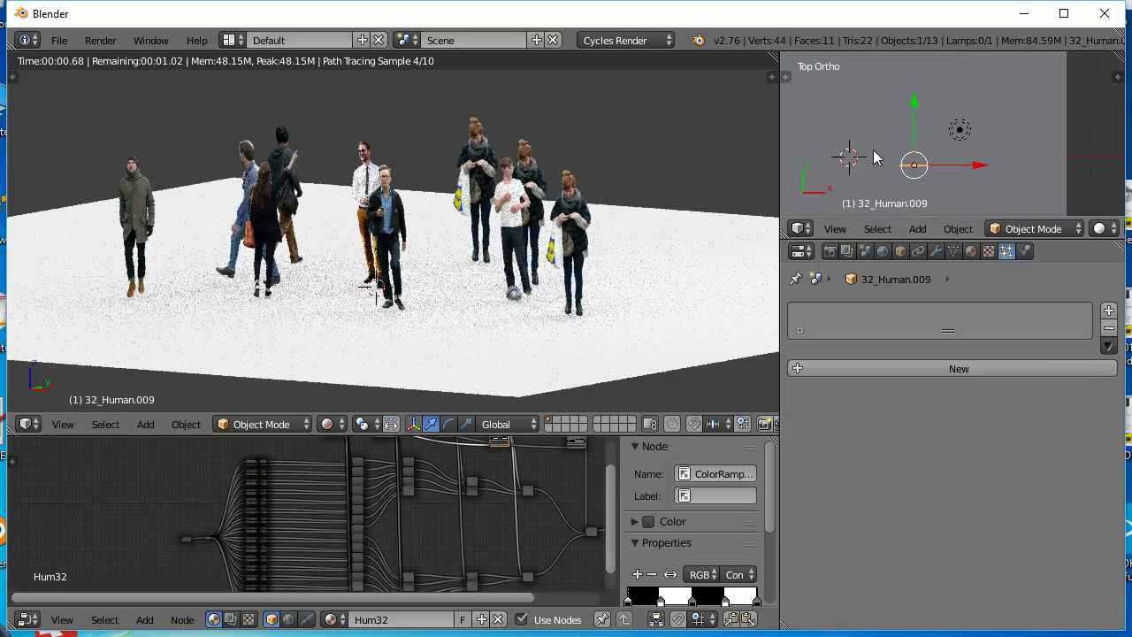
{"action": "key", "text": "shift+d"}
{"action": "left_click", "coordinate": [884, 89]}
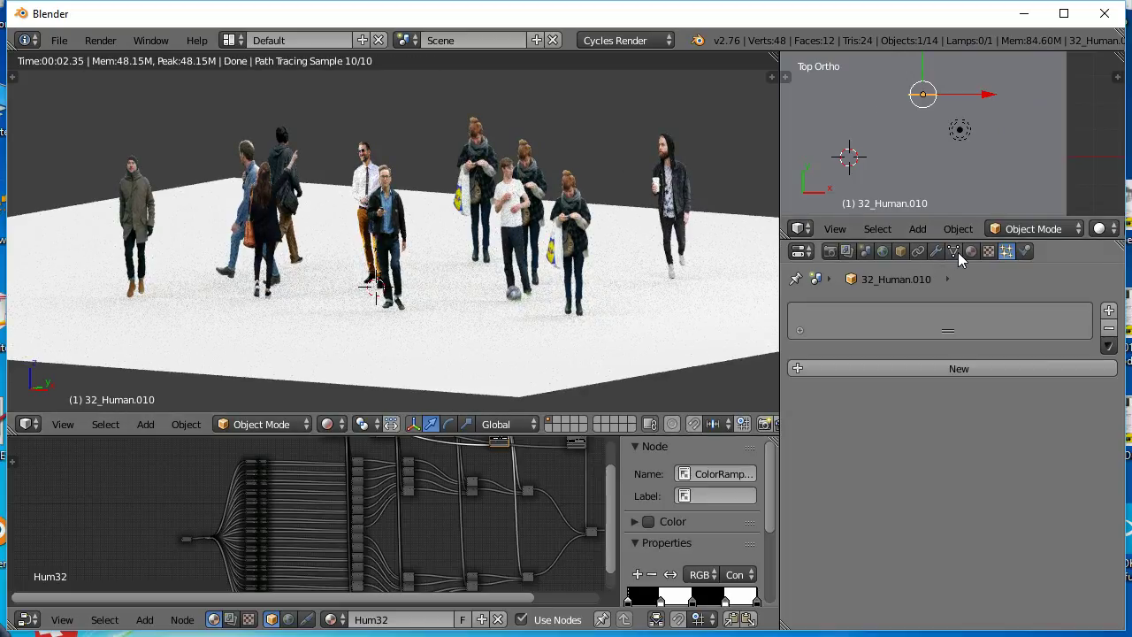
- Set the top view's viewport shading to Wireframe
{"action": "left_click", "coordinate": [1110, 229]}
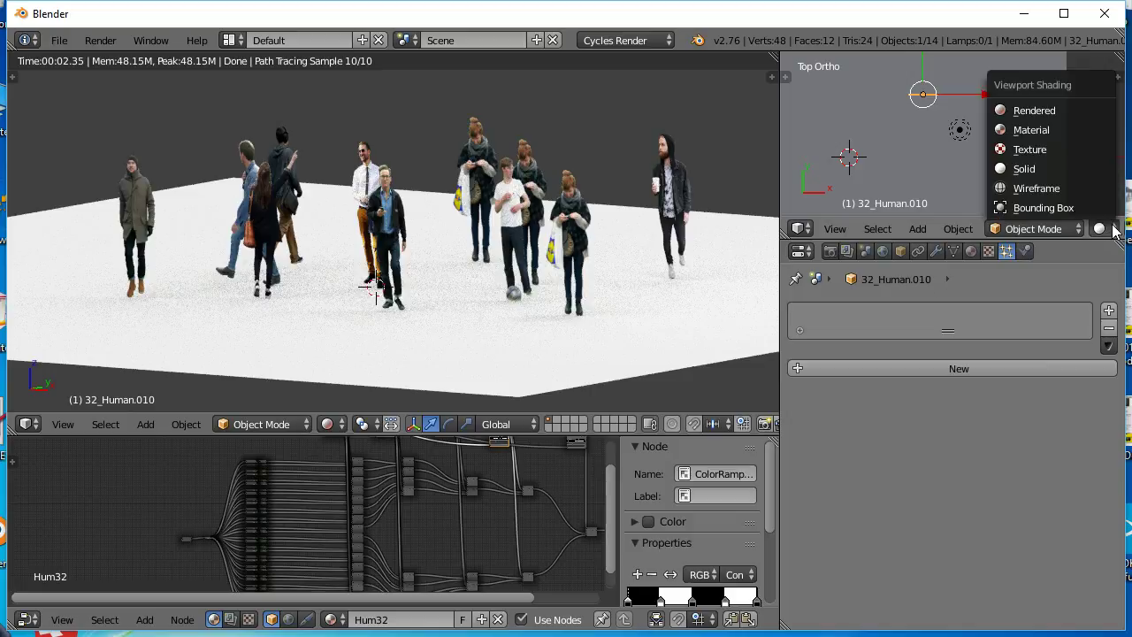
{"action": "left_click", "coordinate": [1065, 189]}
{"action": "scroll", "coordinate": [942, 125], "scroll_direction": "down", "scroll_amount": 3}
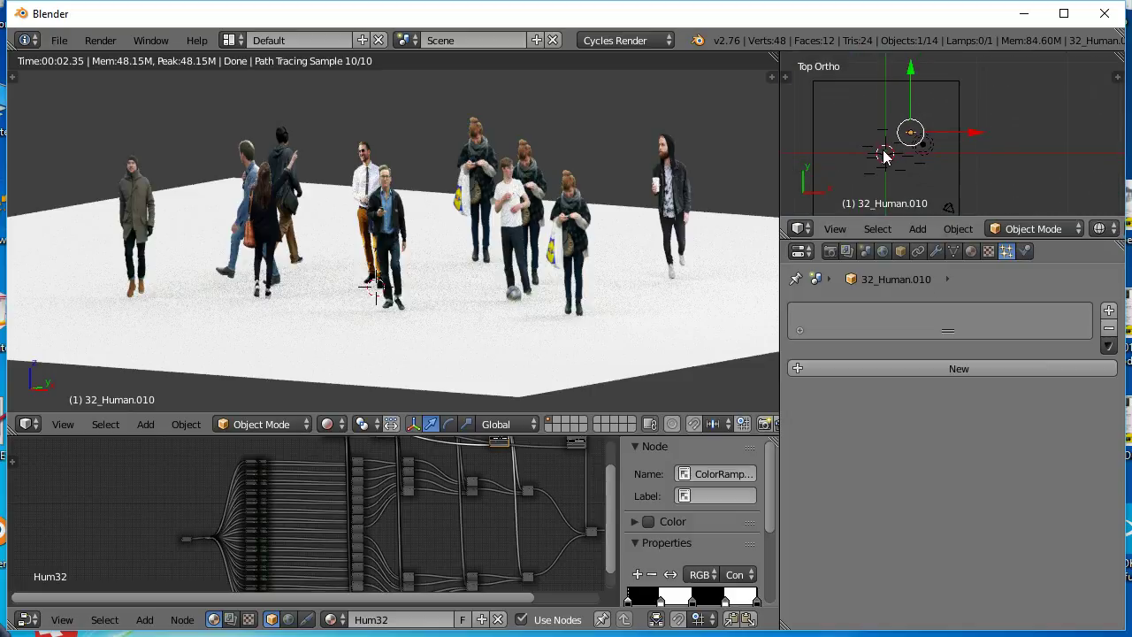
{"action": "scroll", "coordinate": [942, 125], "scroll_direction": "up", "scroll_amount": 3}
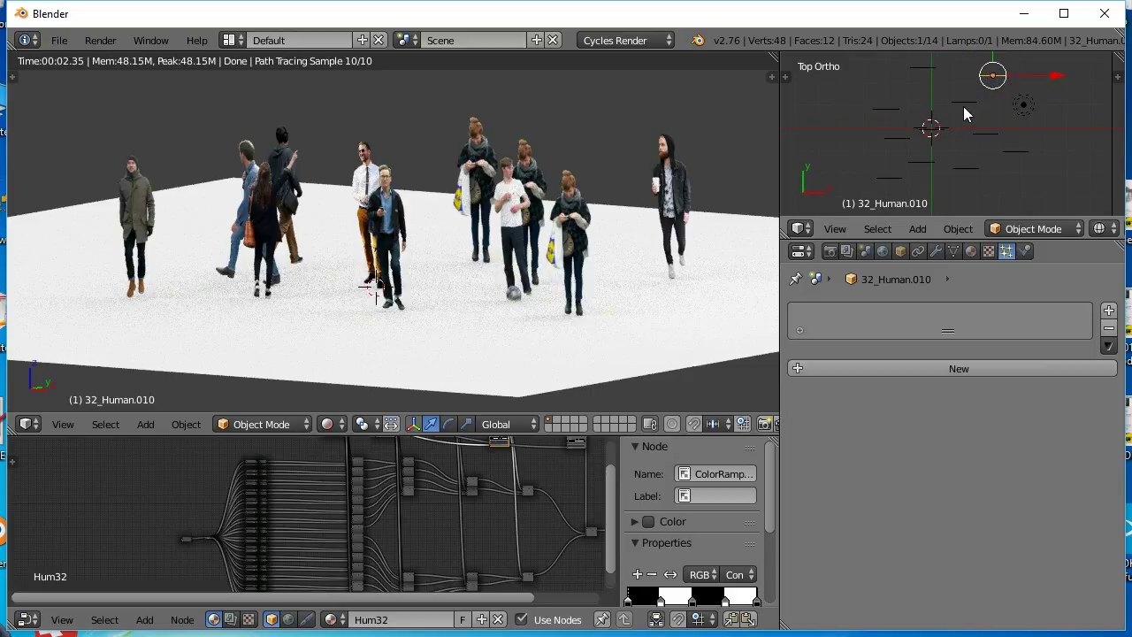
- In the maximized top view, multi-select the duplicated humans and delete them with X
{"action": "key", "text": "shift+space"}
{"action": "scroll", "coordinate": [963, 96], "scroll_direction": "down", "scroll_amount": 2}
{"action": "right_click", "coordinate": [616, 117], "text": "shift"}
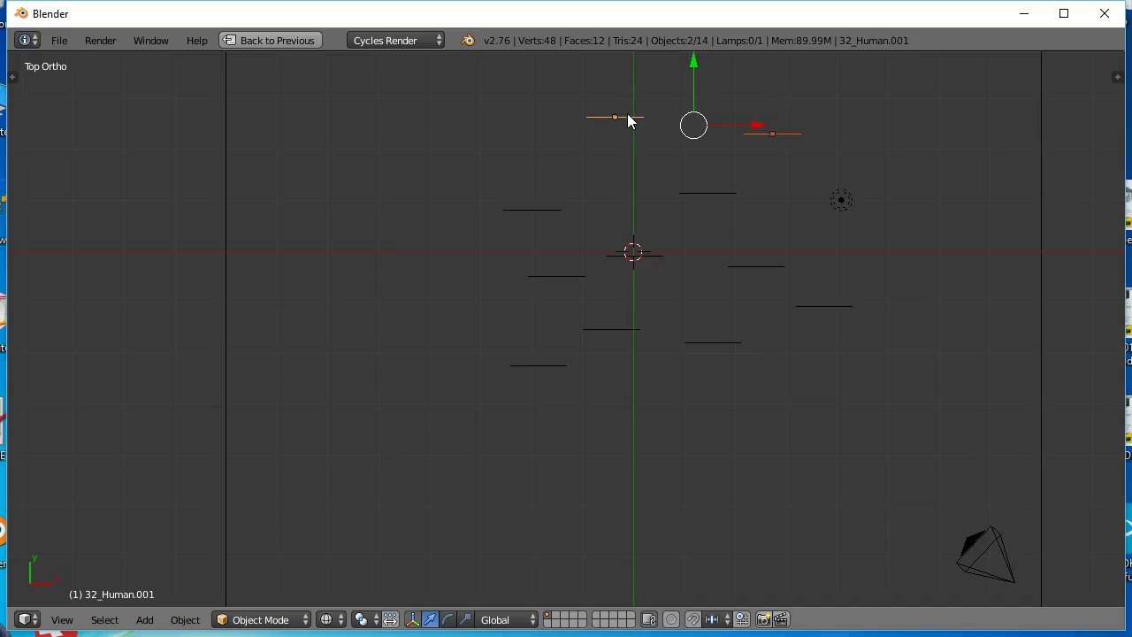
{"action": "right_click", "coordinate": [532, 210], "text": "shift"}
{"action": "right_click", "coordinate": [565, 277], "text": "shift"}
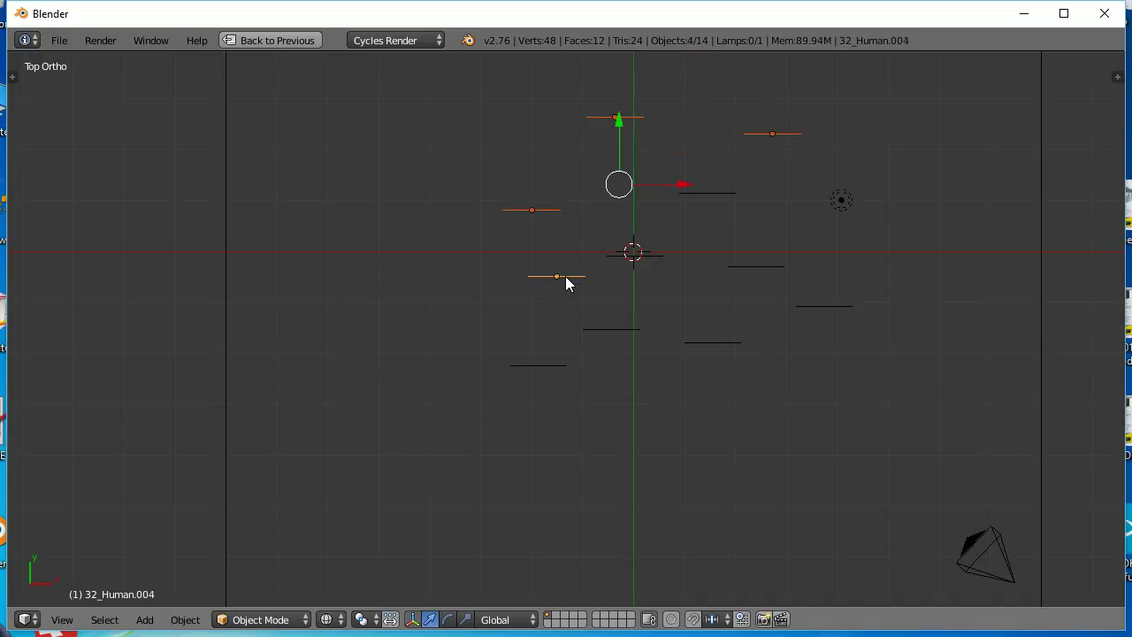
{"action": "right_click", "coordinate": [555, 363], "text": "shift"}
{"action": "right_click", "coordinate": [614, 331], "text": "shift"}
{"action": "right_click", "coordinate": [699, 342], "text": "shift"}
{"action": "right_click", "coordinate": [758, 266], "text": "shift"}
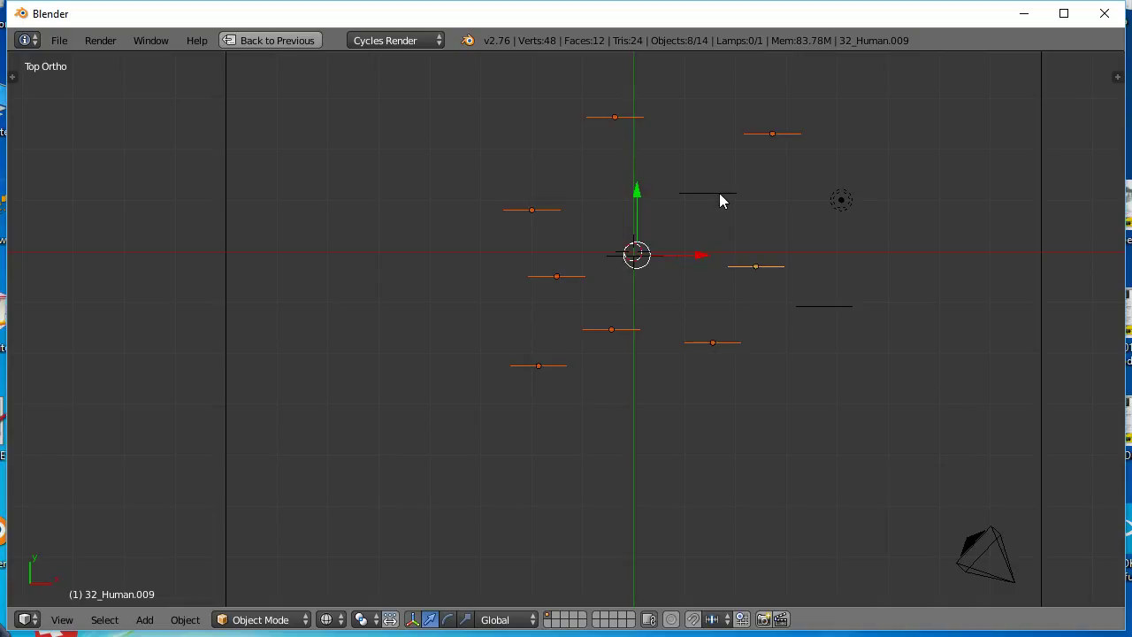
{"action": "right_click", "coordinate": [720, 194], "text": "shift"}
{"action": "right_click", "coordinate": [826, 306], "text": "shift"}
{"action": "key", "text": "x"}
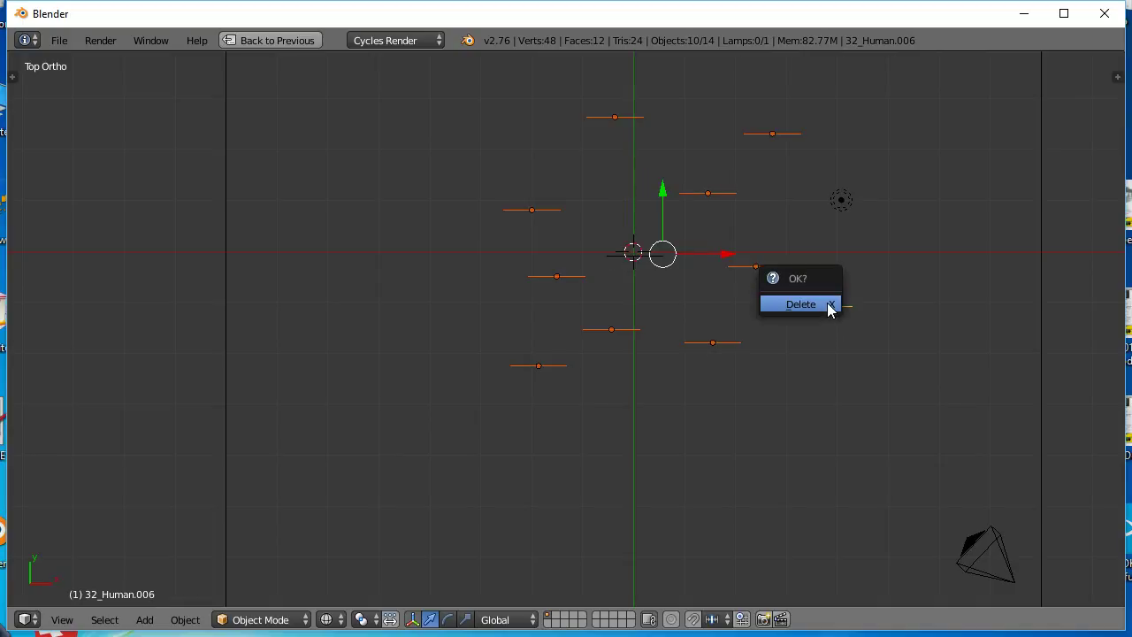
{"action": "left_click", "coordinate": [824, 305]}
- Restore the split layout, select the plane and show its particle crowd in the viewport
{"action": "key", "text": "ctrl+Up"}
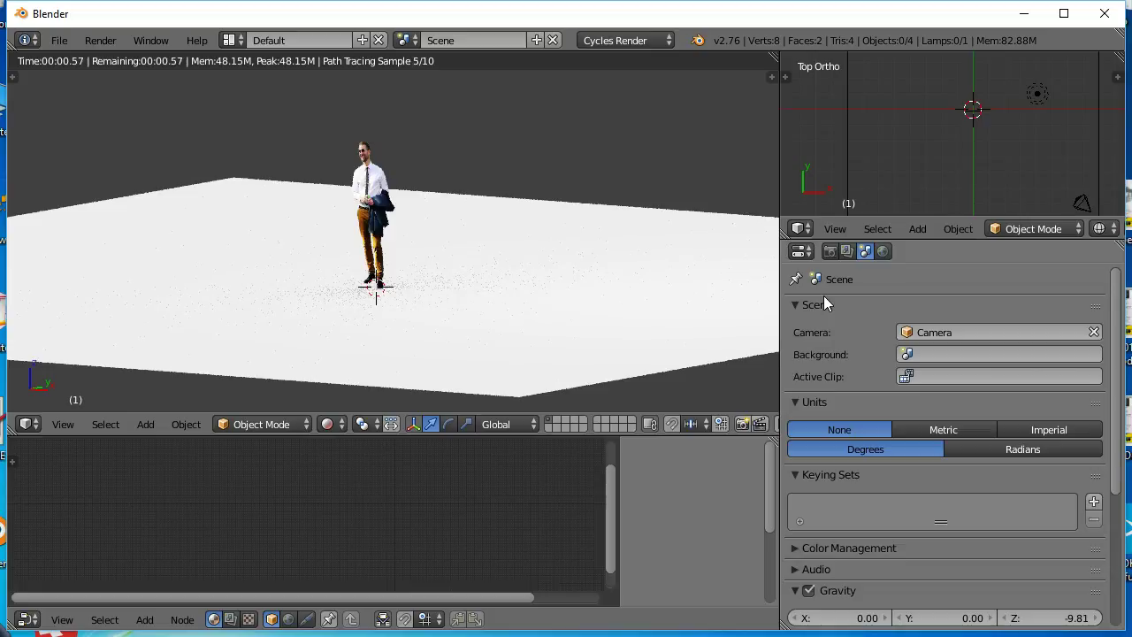
{"action": "middle_click_drag", "start_coordinate": [365, 204], "coordinate": [385, 207], "text": "shift"}
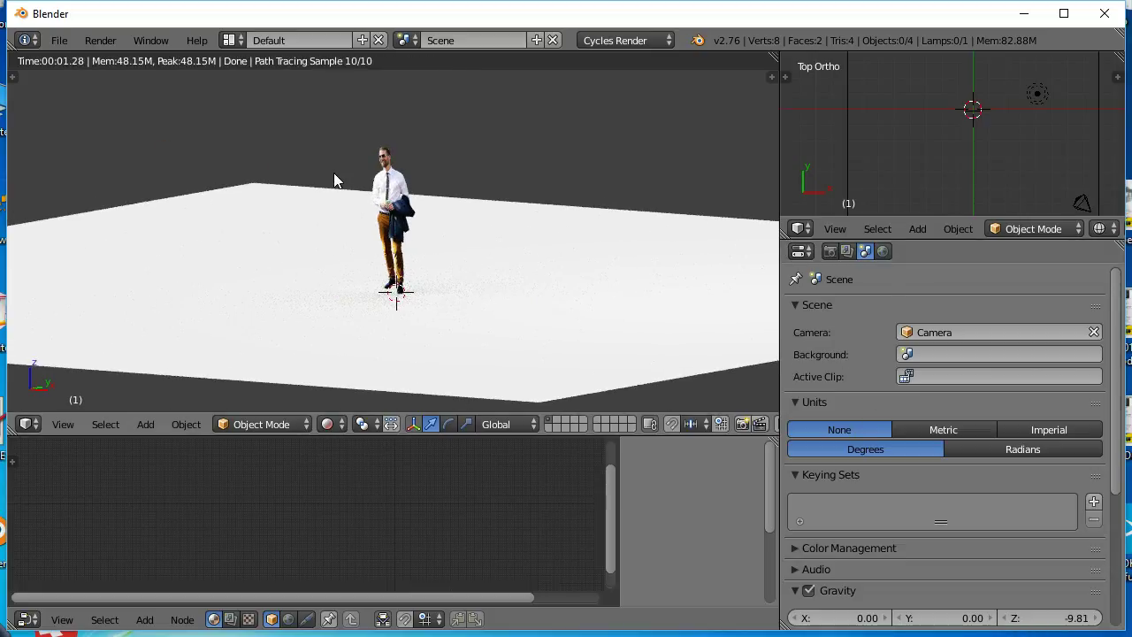
{"action": "middle_click_drag", "start_coordinate": [333, 180], "coordinate": [397, 189], "text": "shift"}
{"action": "right_click", "coordinate": [621, 320]}
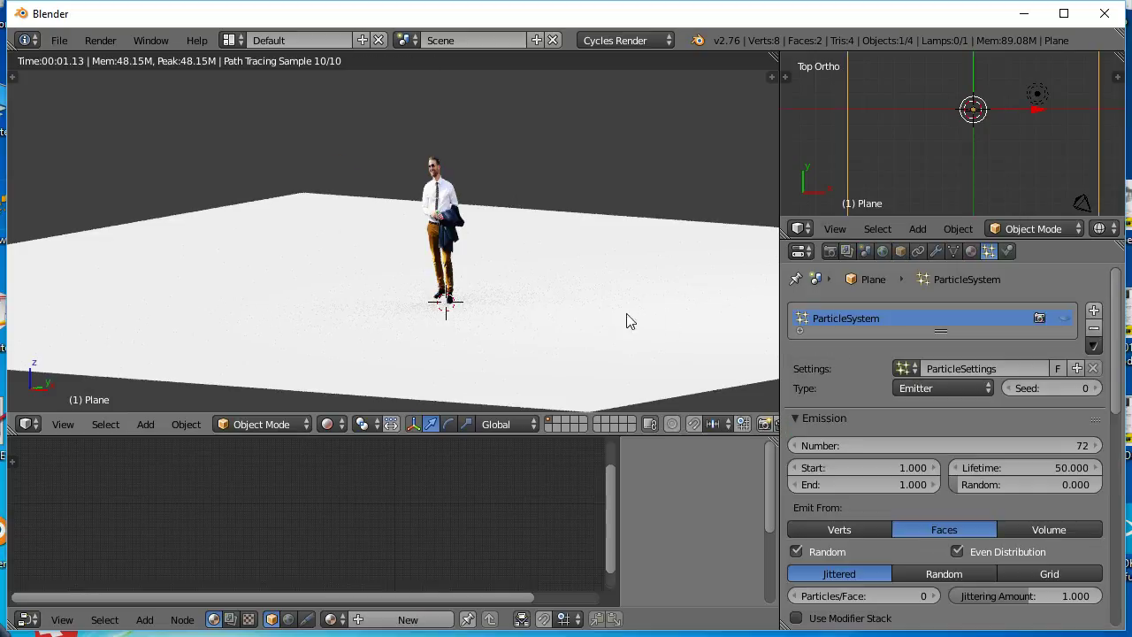
{"action": "left_click", "coordinate": [1067, 317]}
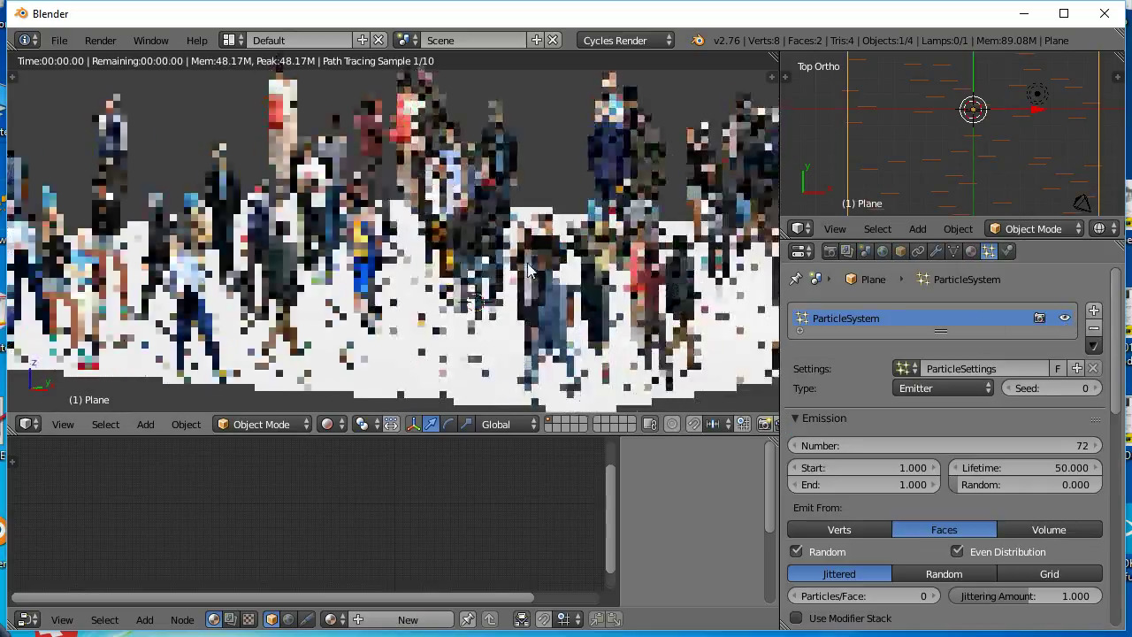
- Clear and reset the particle system's Dupli Object to 32_Human
{"action": "middle_click_drag", "start_coordinate": [539, 268], "coordinate": [673, 366]}
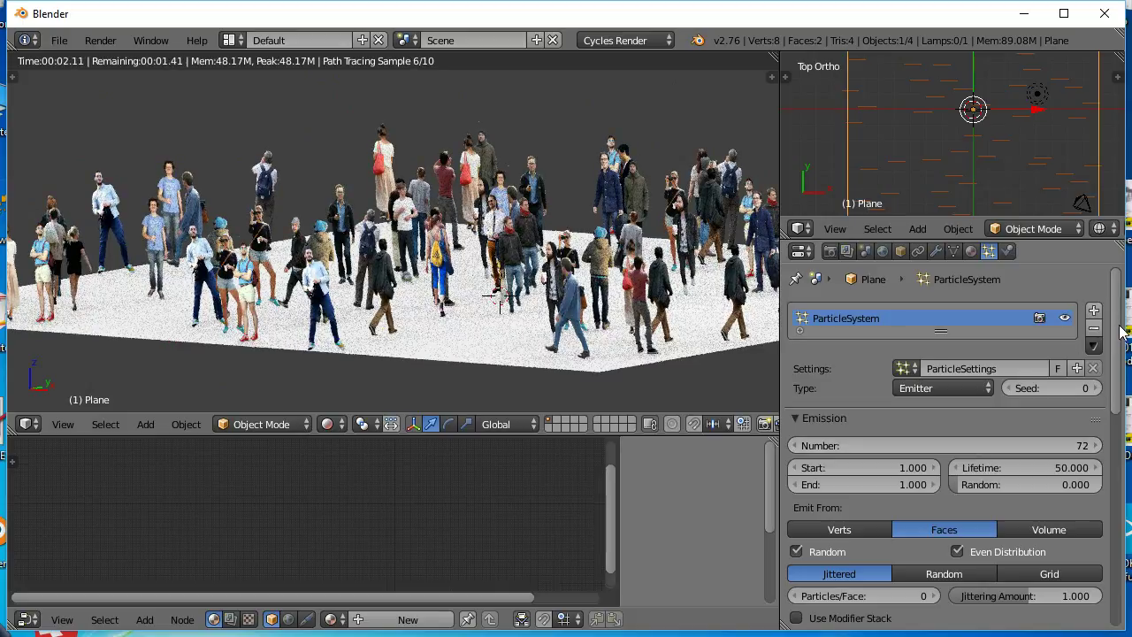
{"action": "left_click_drag", "start_coordinate": [1118, 329], "coordinate": [1110, 546]}
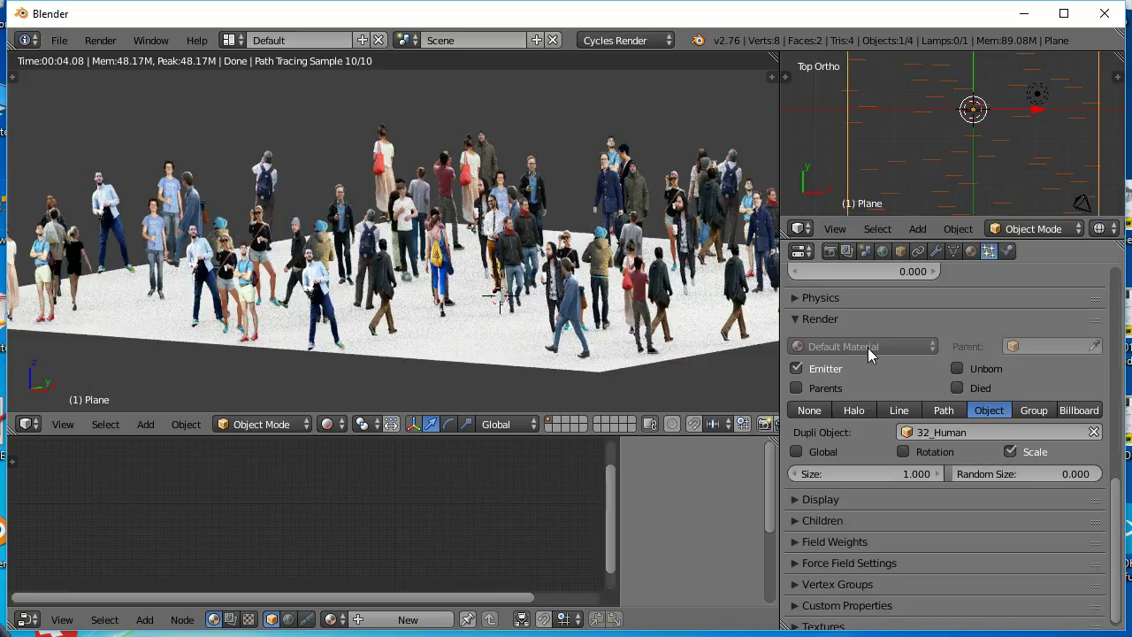
{"action": "left_click", "coordinate": [1094, 431]}
{"action": "right_click", "coordinate": [499, 216]}
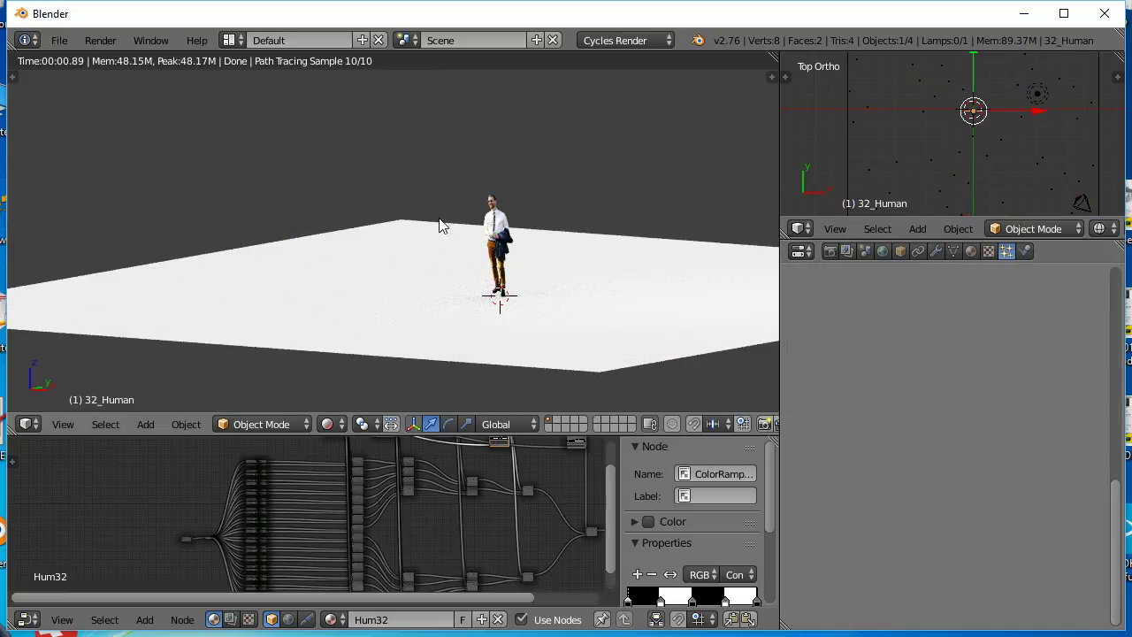
{"action": "right_click", "coordinate": [678, 285]}
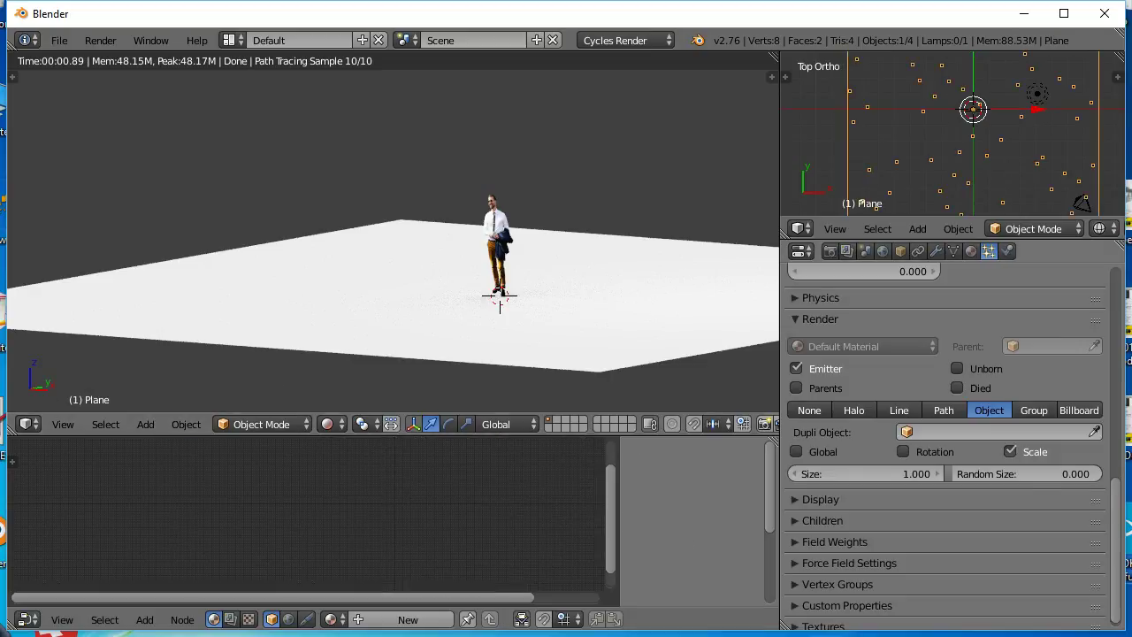
{"action": "left_click", "coordinate": [984, 433]}
{"action": "left_click", "coordinate": [919, 251]}
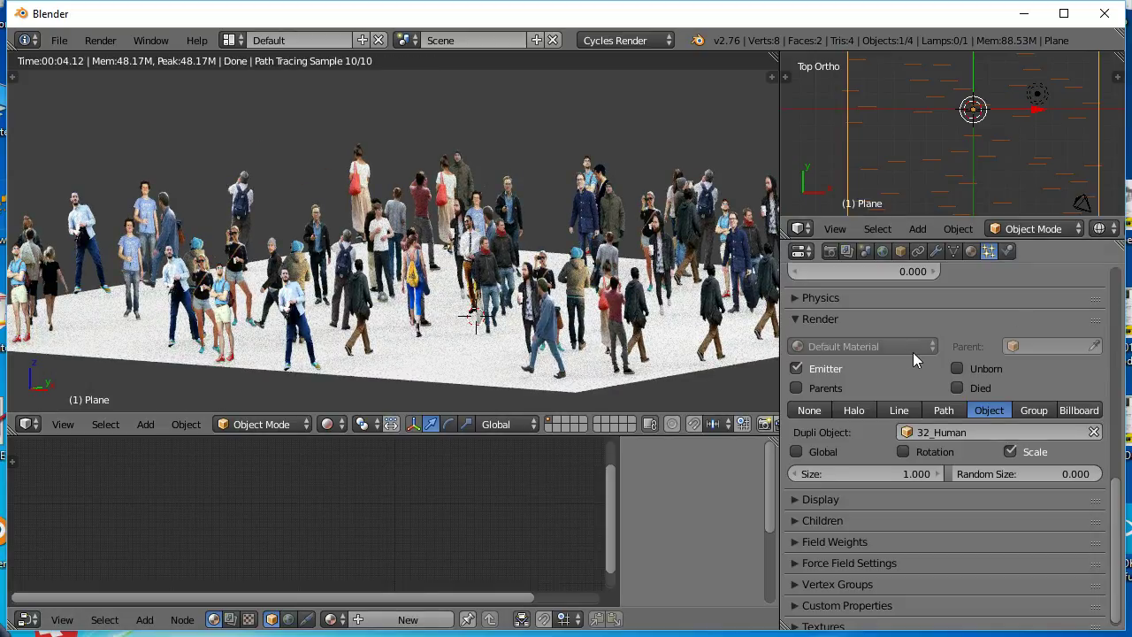
{"action": "scroll", "coordinate": [913, 352], "scroll_direction": "up", "scroll_amount": 10}
- Hide the particle crowd, select 32_Human and show its Hum32 node tree full-window
{"action": "left_click", "coordinate": [1065, 317]}
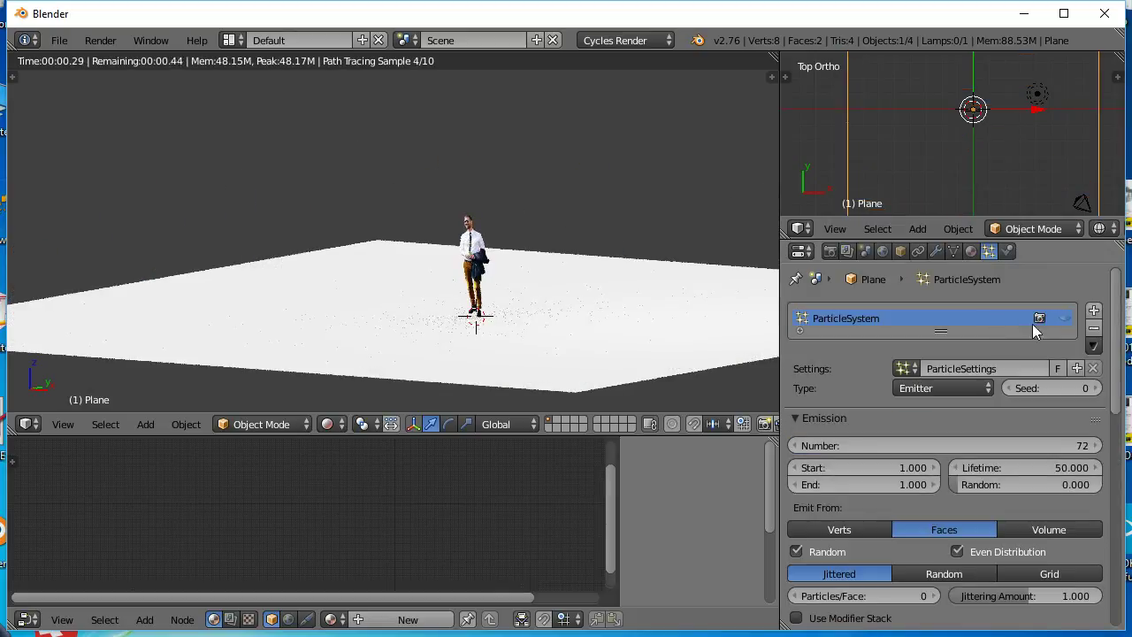
{"action": "right_click", "coordinate": [471, 265]}
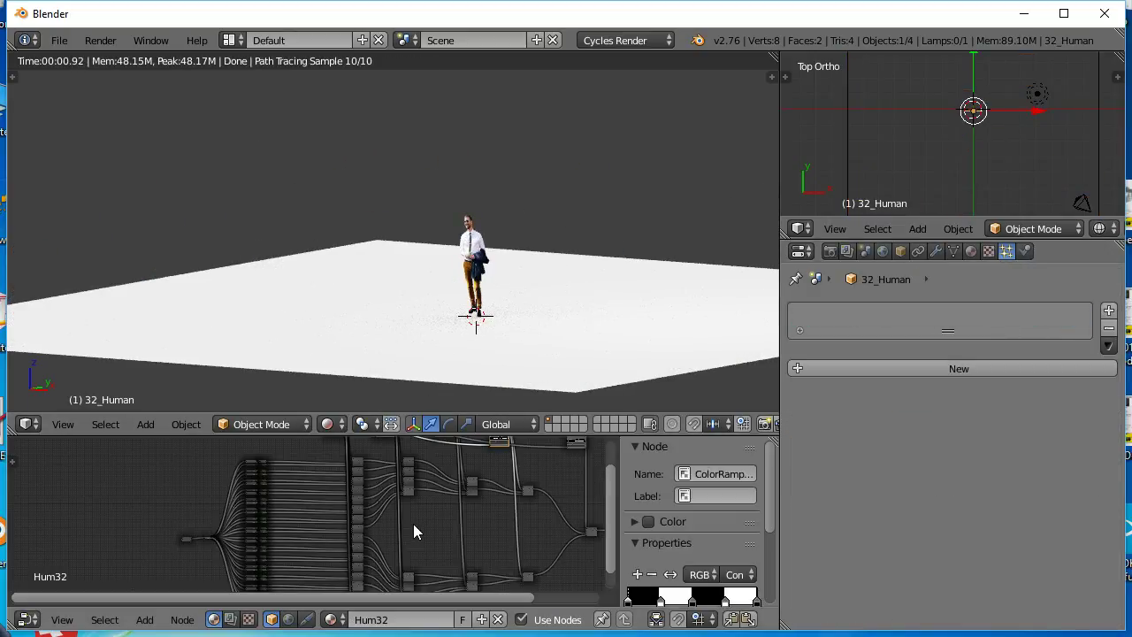
{"action": "key", "text": "shift+space"}
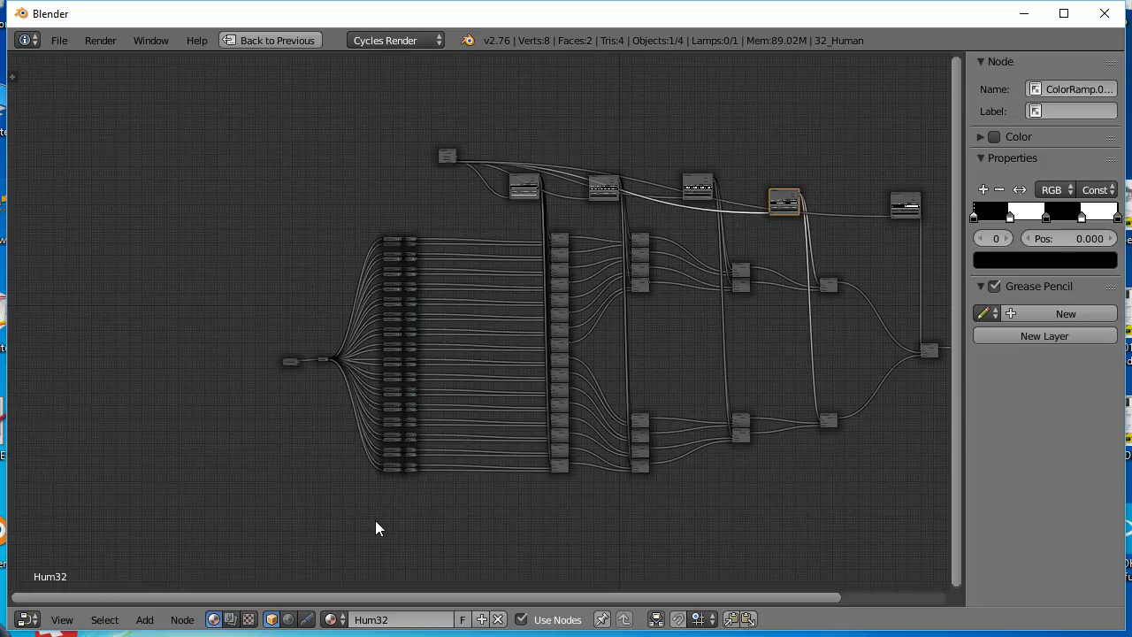
{"action": "middle_click_drag", "start_coordinate": [662, 399], "coordinate": [502, 401]}
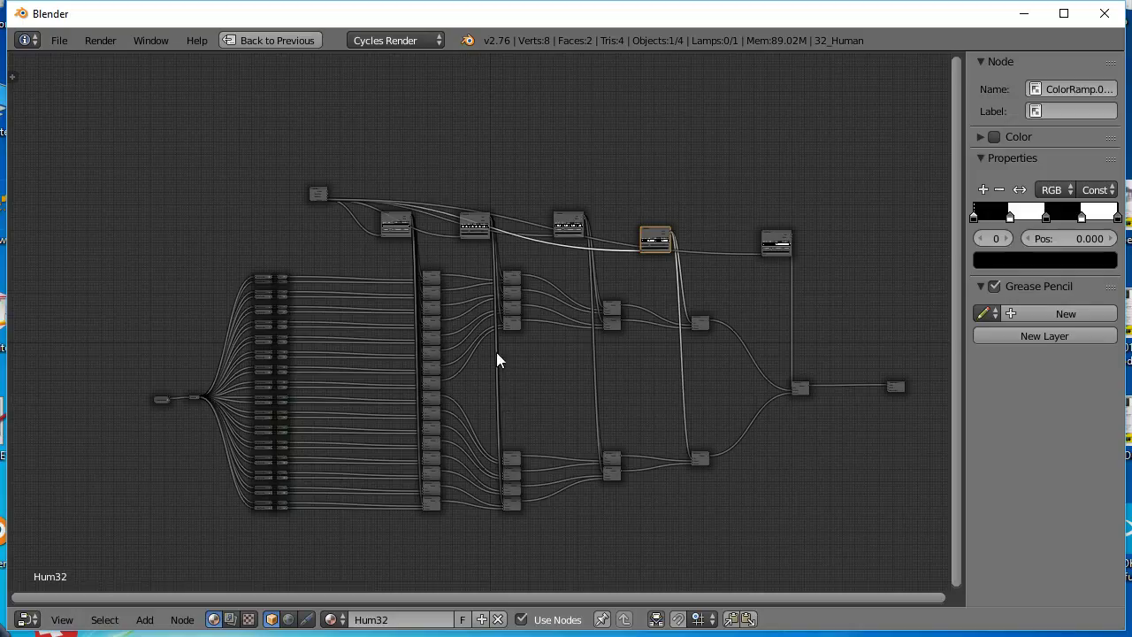
{"action": "mouse_move", "coordinate": [497, 359]}
{"action": "middle_mouse_down"}
{"action": "mouse_move", "coordinate": [557, 353]}
{"action": "mouse_move", "coordinate": [486, 350]}
{"action": "middle_mouse_up"}
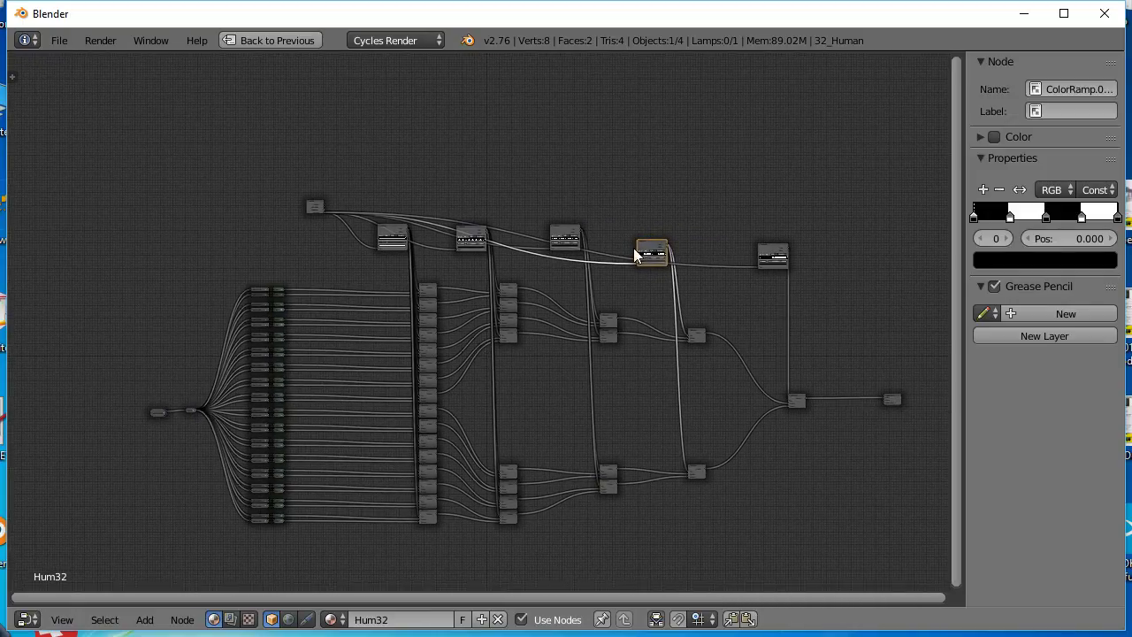
- Rearrange the ColorRamp nodes and the Object Info node into a tidier row
{"action": "left_click_drag", "start_coordinate": [647, 244], "coordinate": [627, 157]}
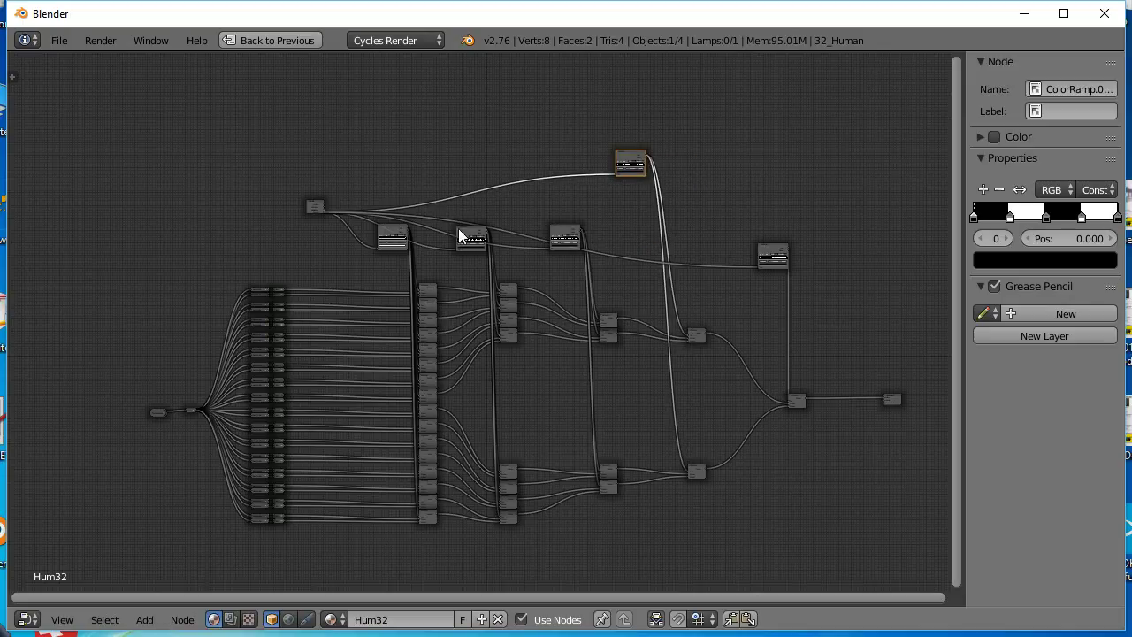
{"action": "left_click_drag", "start_coordinate": [310, 202], "coordinate": [247, 110]}
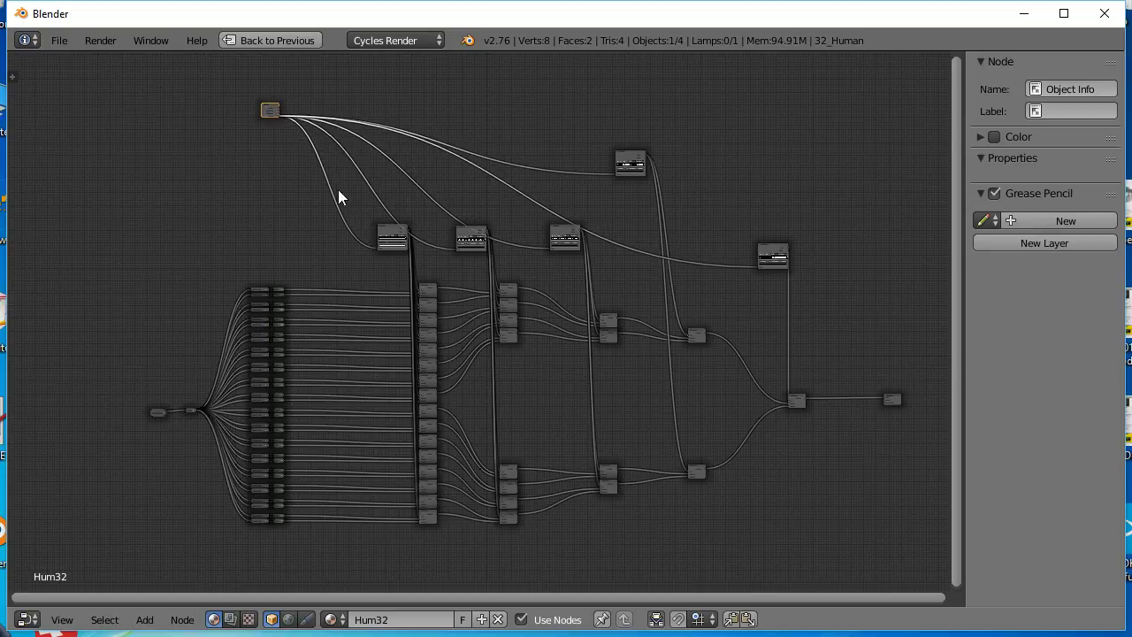
{"action": "left_click_drag", "start_coordinate": [396, 229], "coordinate": [351, 233]}
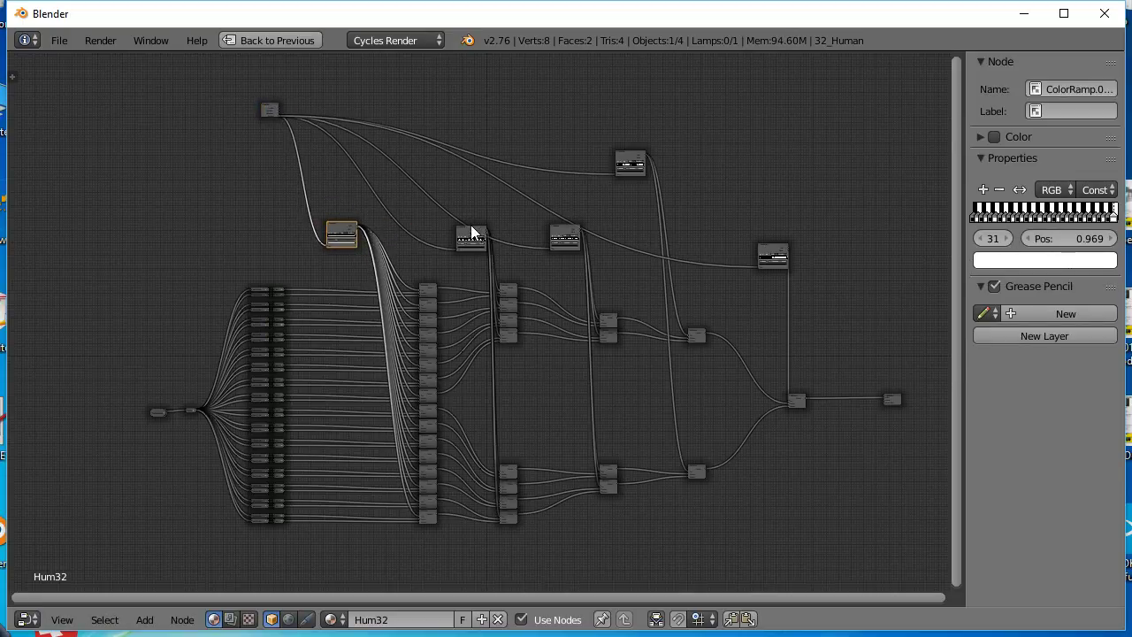
{"action": "left_click_drag", "start_coordinate": [468, 229], "coordinate": [443, 217]}
{"action": "key", "text": "g"}
{"action": "key", "text": "Escape"}
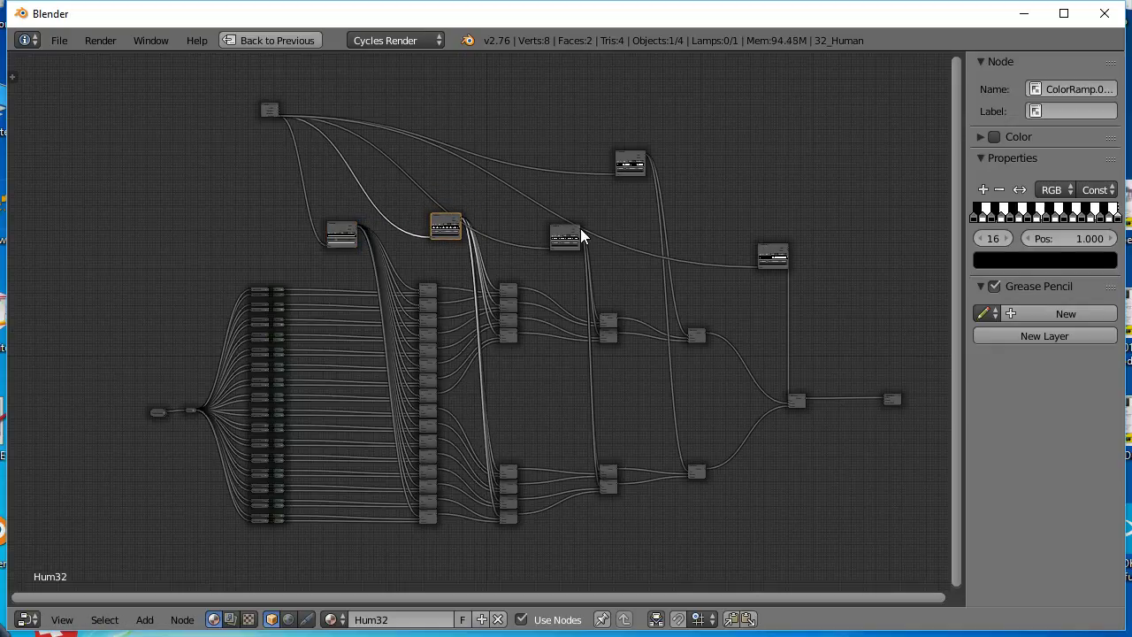
{"action": "mouse_move", "coordinate": [564, 227]}
{"action": "left_mouse_down"}
{"action": "mouse_move", "coordinate": [536, 217]}
{"action": "mouse_move", "coordinate": [548, 221]}
{"action": "left_mouse_up"}
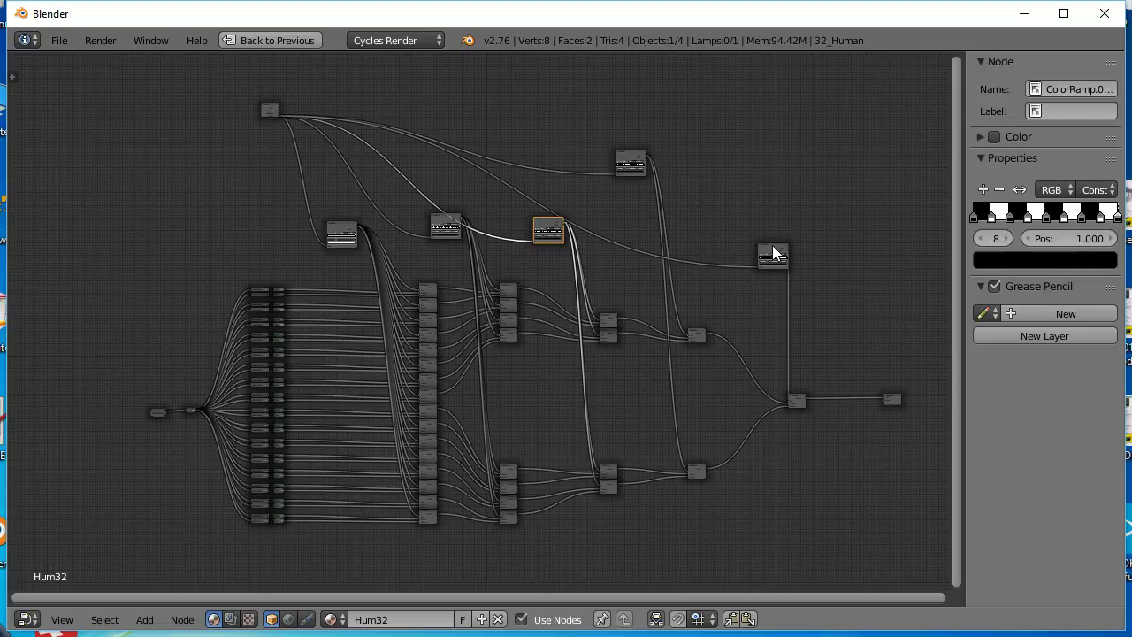
{"action": "left_click_drag", "start_coordinate": [773, 254], "coordinate": [740, 242]}
{"action": "left_click_drag", "start_coordinate": [628, 161], "coordinate": [645, 223]}
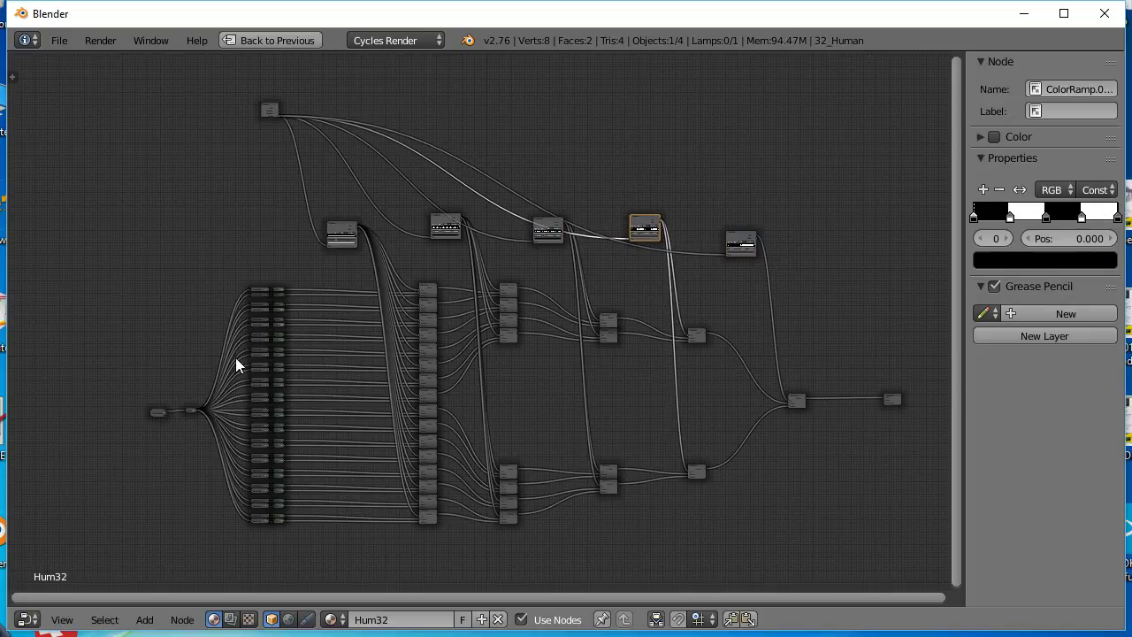
{"action": "middle_click_drag", "start_coordinate": [235, 358], "coordinate": [450, 372]}
{"action": "middle_click_drag", "start_coordinate": [609, 349], "coordinate": [475, 343]}
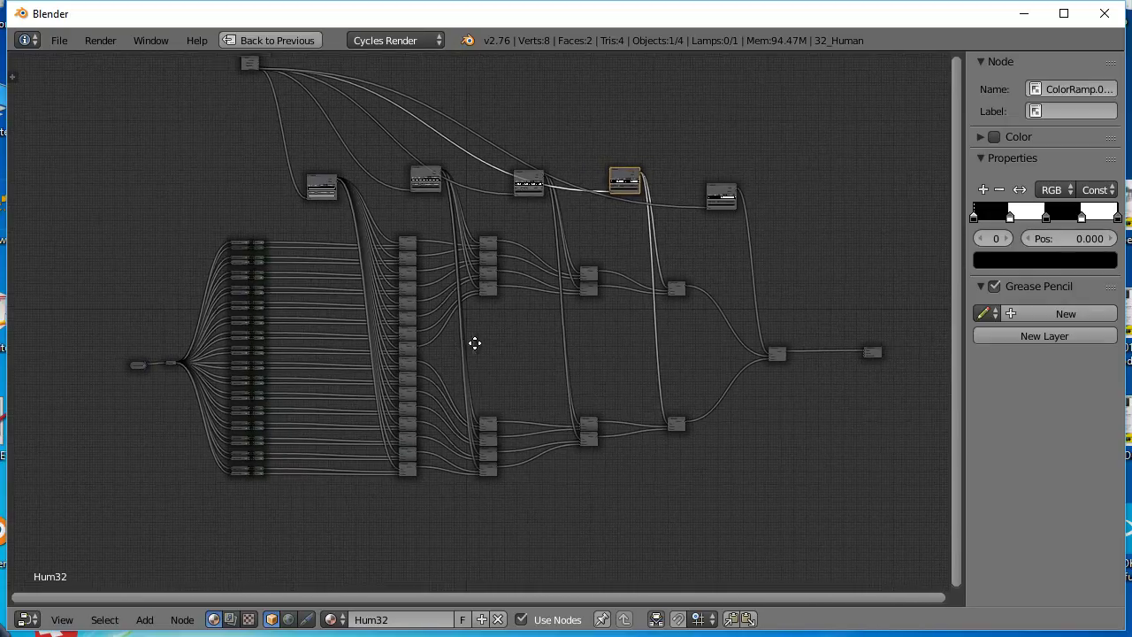
{"action": "middle_click_drag", "start_coordinate": [276, 231], "coordinate": [433, 228]}
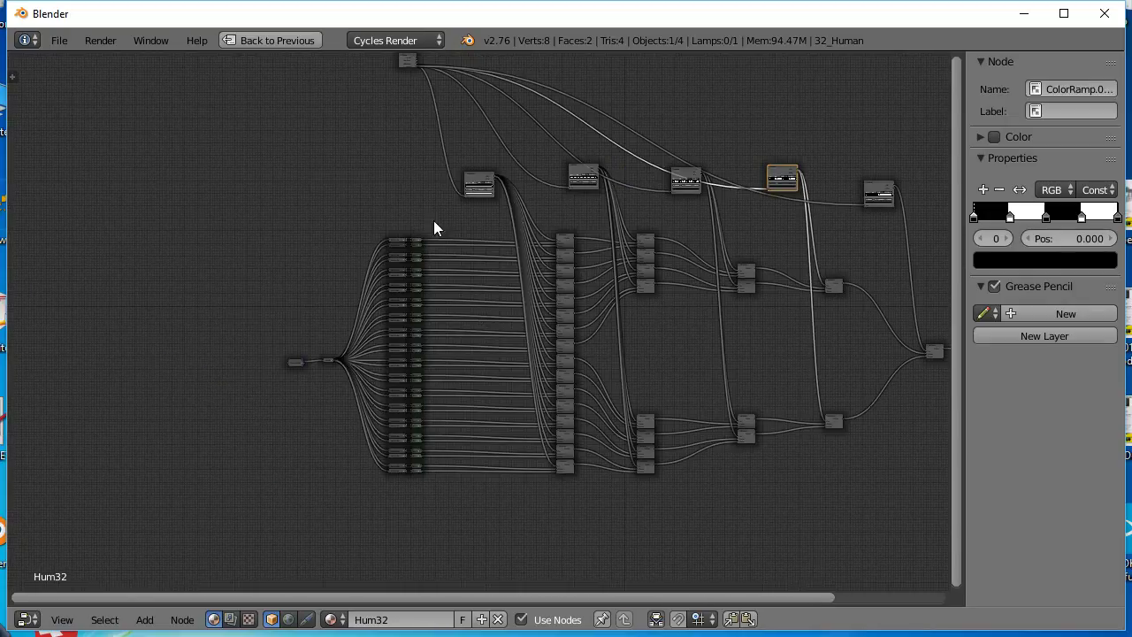
- Enter the first texi group node and move its Group Input node to the left
{"action": "scroll", "coordinate": [420, 228], "scroll_direction": "up", "scroll_amount": 7}
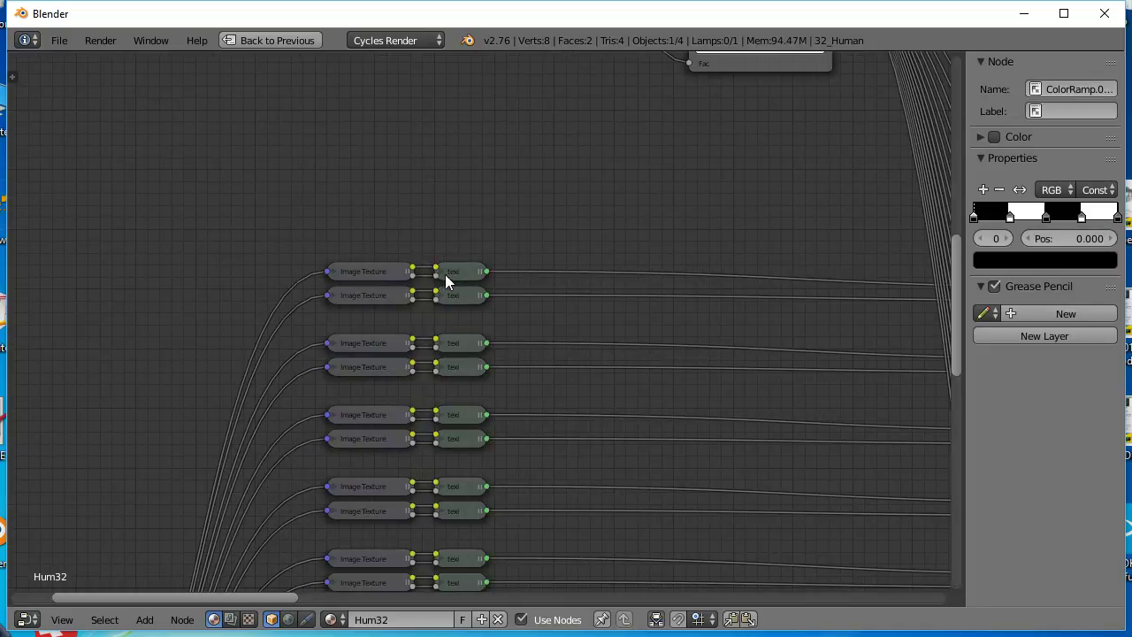
{"action": "left_click", "coordinate": [455, 271]}
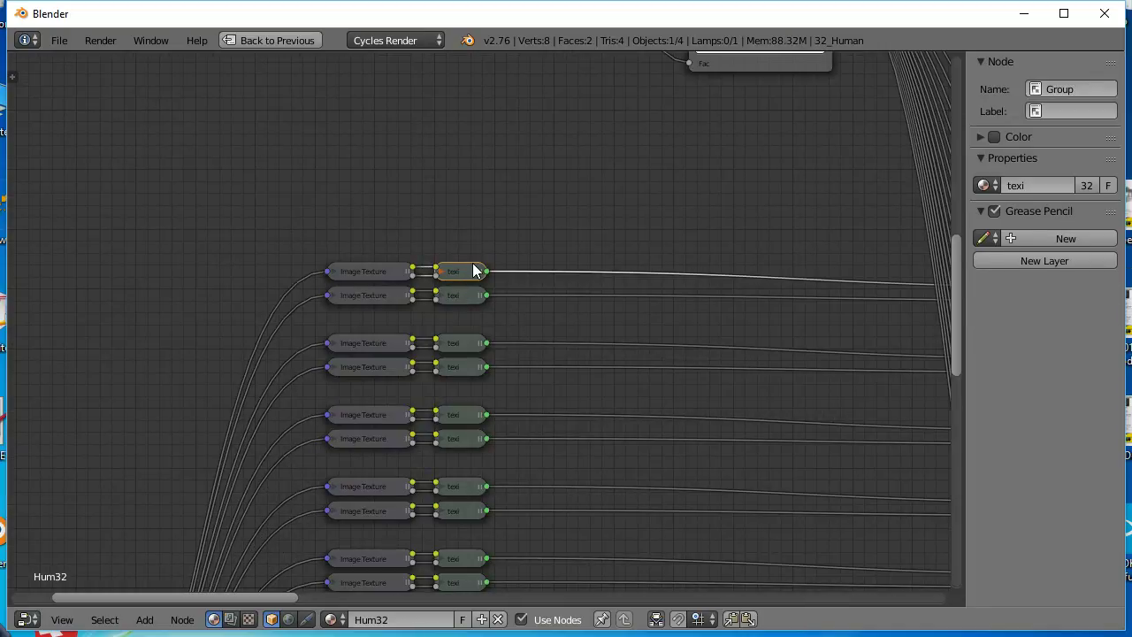
{"action": "key", "text": "Tab"}
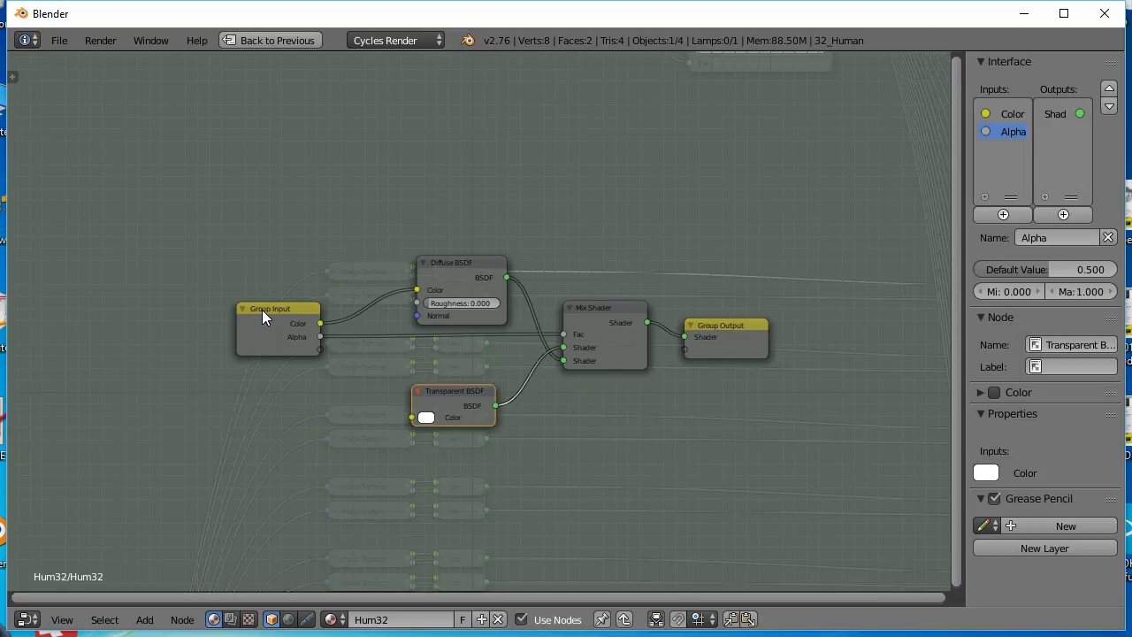
{"action": "mouse_move", "coordinate": [261, 310]}
{"action": "left_mouse_down"}
{"action": "mouse_move", "coordinate": [239, 288]}
{"action": "mouse_move", "coordinate": [252, 311]}
{"action": "mouse_move", "coordinate": [245, 305]}
{"action": "left_mouse_up"}
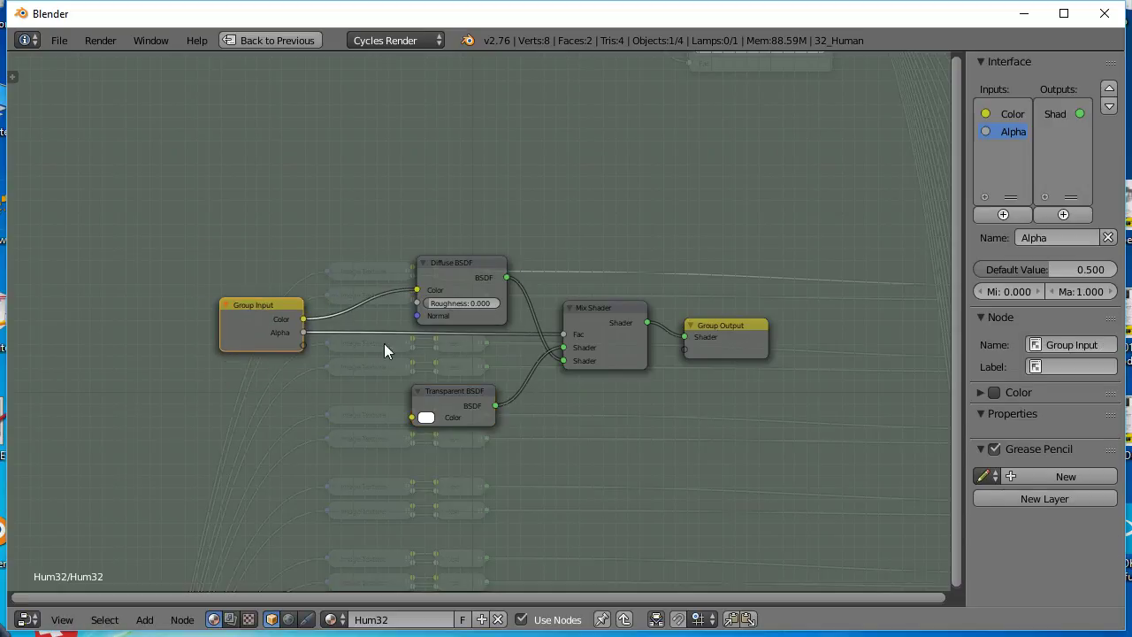
{"action": "middle_click_drag", "start_coordinate": [341, 361], "coordinate": [305, 380]}
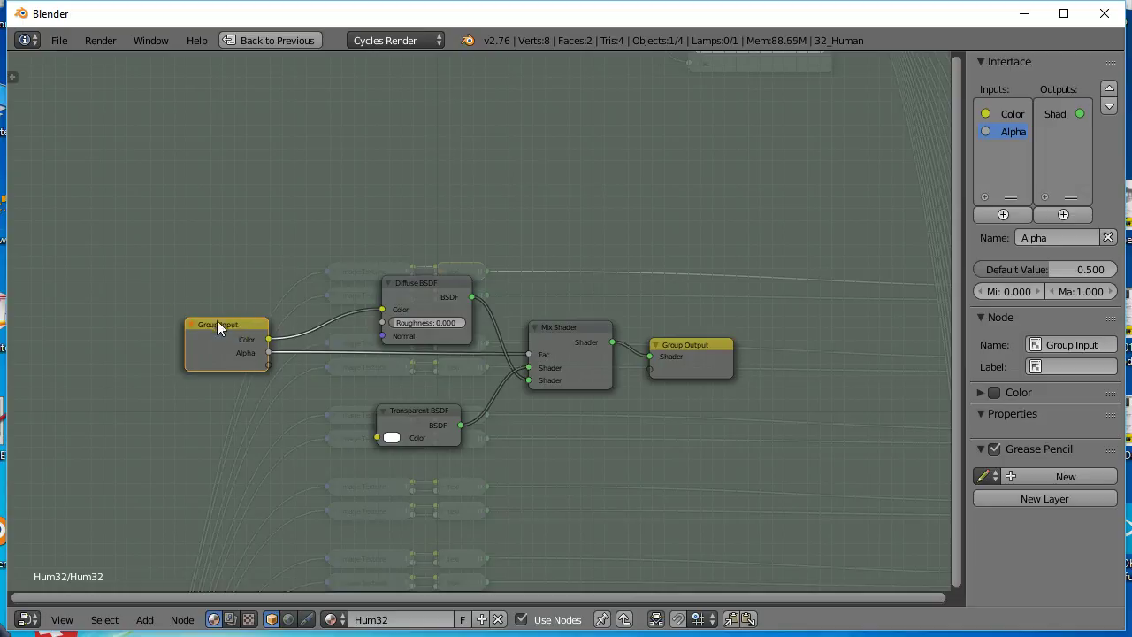
{"action": "left_click_drag", "start_coordinate": [217, 323], "coordinate": [179, 322]}
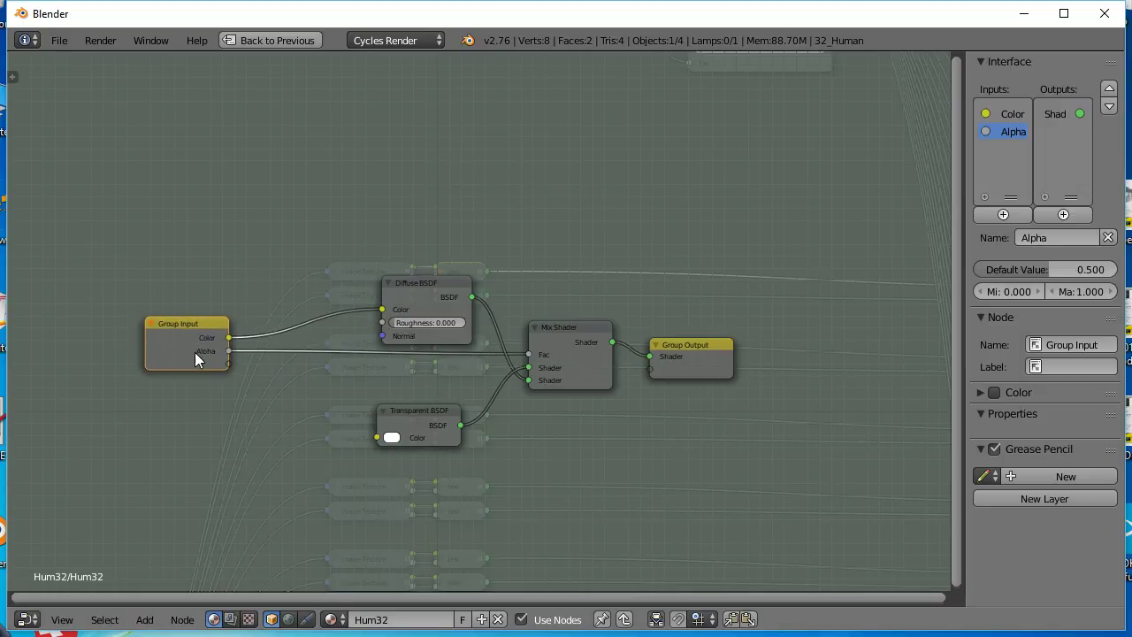
- Reposition the Transparent and Diffuse BSDF nodes, then exit back to the main Hum32 tree
{"action": "middle_click_drag", "start_coordinate": [245, 386], "coordinate": [273, 388]}
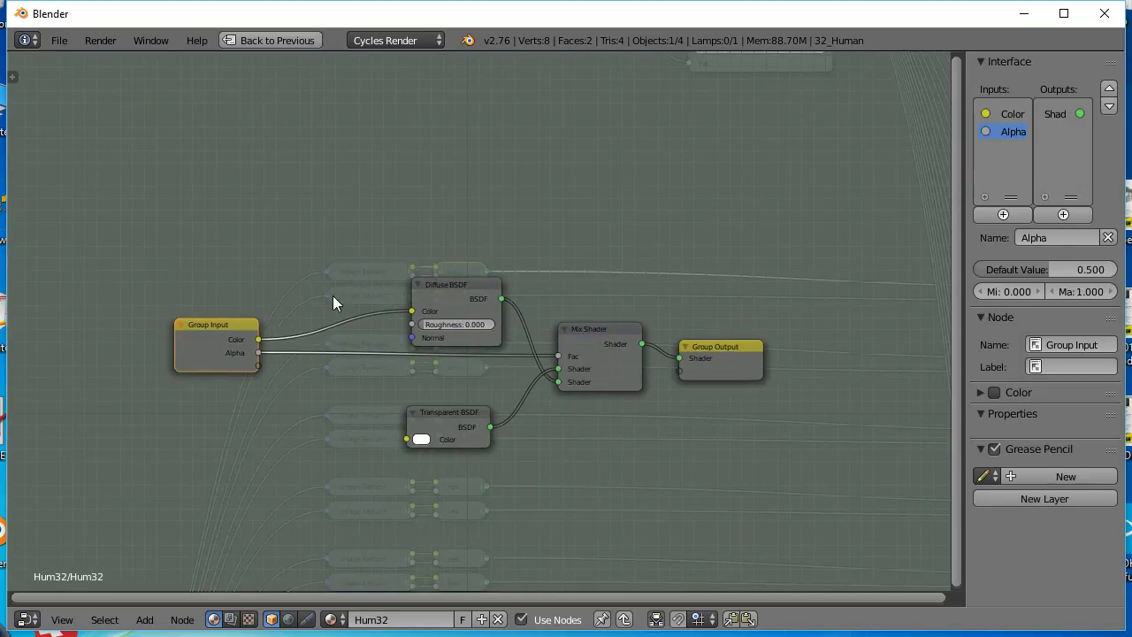
{"action": "middle_click_drag", "start_coordinate": [332, 302], "coordinate": [380, 284]}
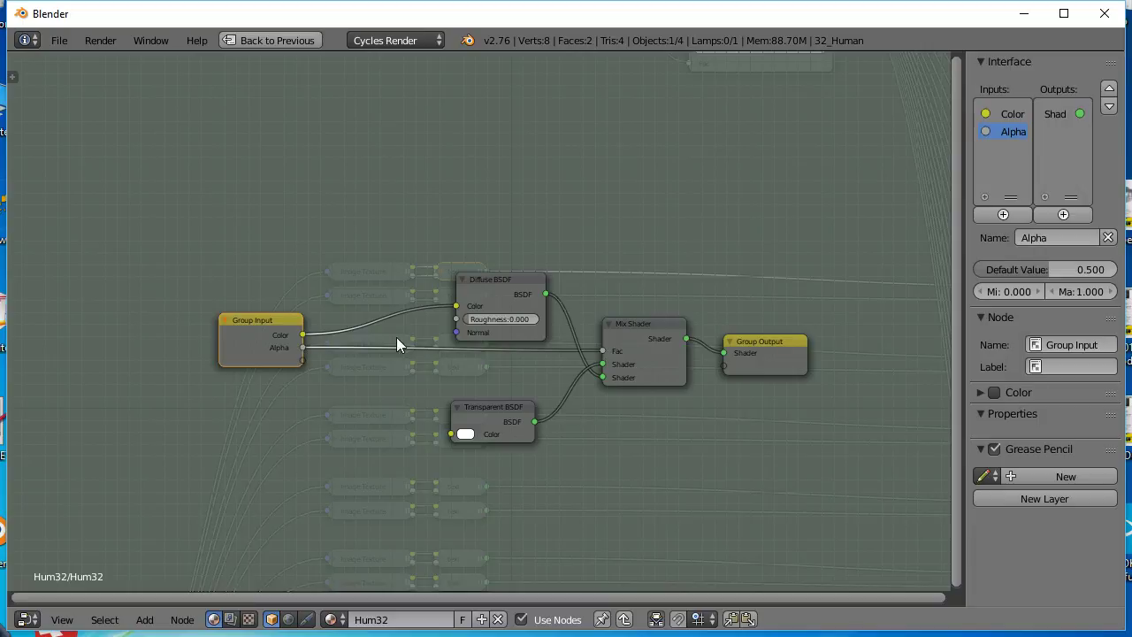
{"action": "mouse_move", "coordinate": [495, 404]}
{"action": "left_mouse_down"}
{"action": "mouse_move", "coordinate": [468, 352]}
{"action": "mouse_move", "coordinate": [474, 408]}
{"action": "mouse_move", "coordinate": [490, 410]}
{"action": "left_mouse_up"}
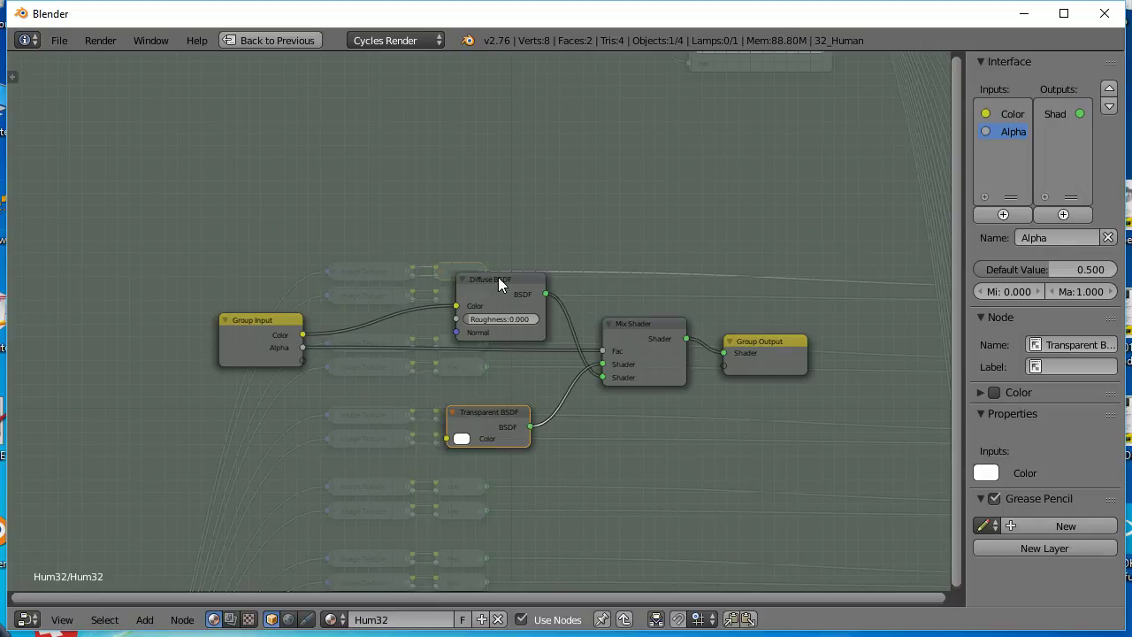
{"action": "left_click_drag", "start_coordinate": [498, 277], "coordinate": [479, 251]}
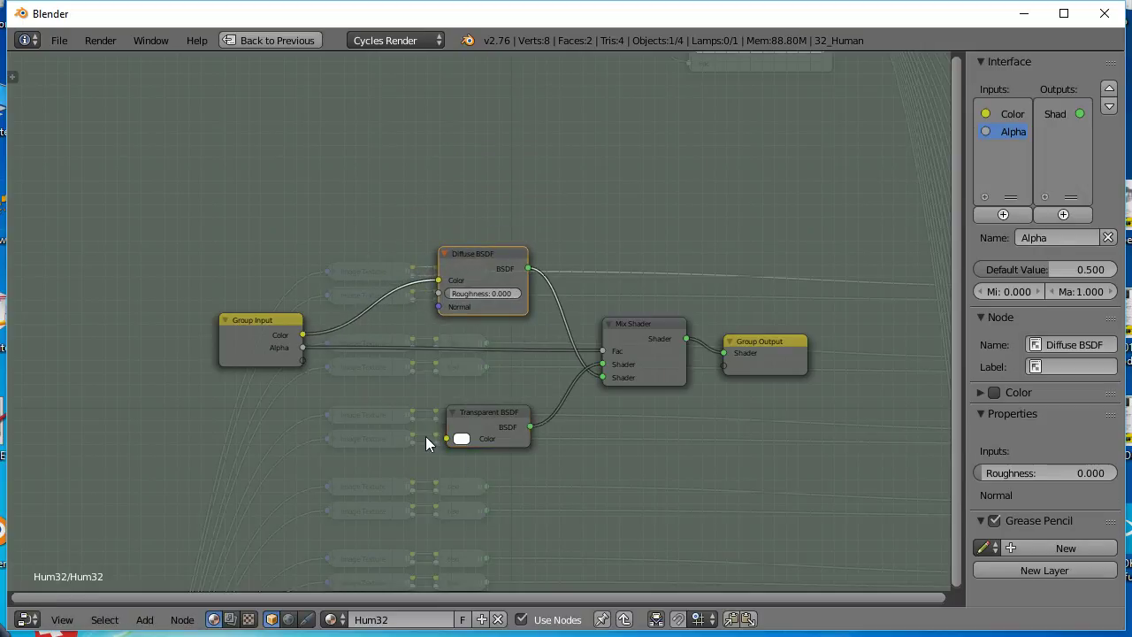
{"action": "middle_click_drag", "start_coordinate": [425, 436], "coordinate": [271, 431]}
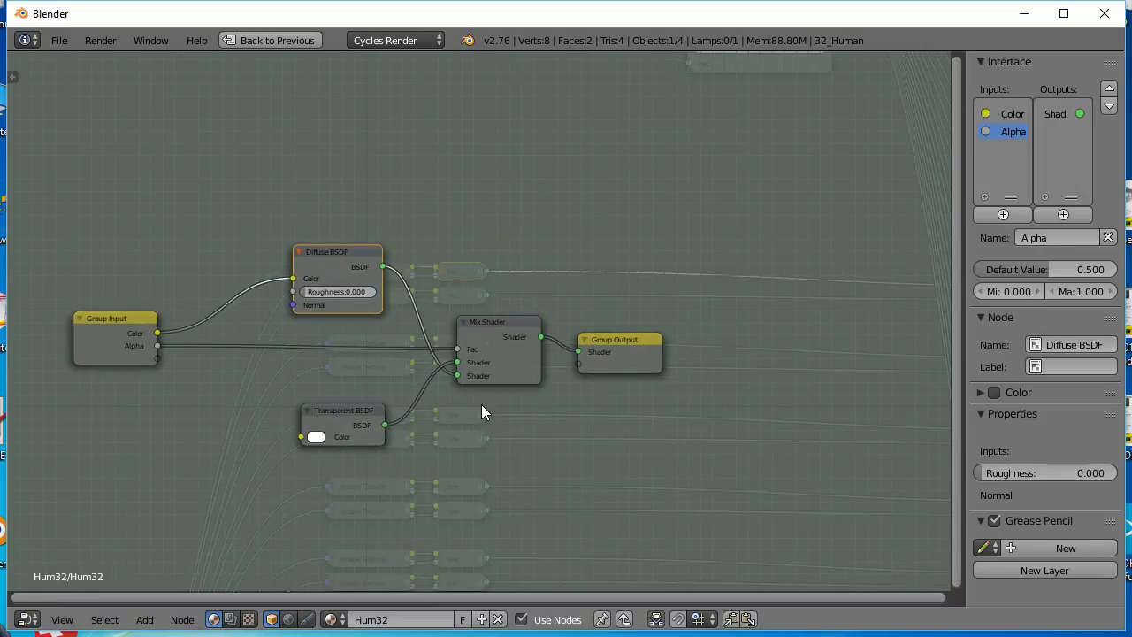
{"action": "key", "text": "Tab"}
{"action": "scroll", "coordinate": [515, 295], "scroll_direction": "down", "scroll_amount": 4}
- Pan to the texture nodes and expand, then collapse, the Texture Coordinate node
{"action": "middle_click_drag", "start_coordinate": [386, 421], "coordinate": [530, 357]}
{"action": "scroll", "coordinate": [312, 483], "scroll_direction": "up", "scroll_amount": 5}
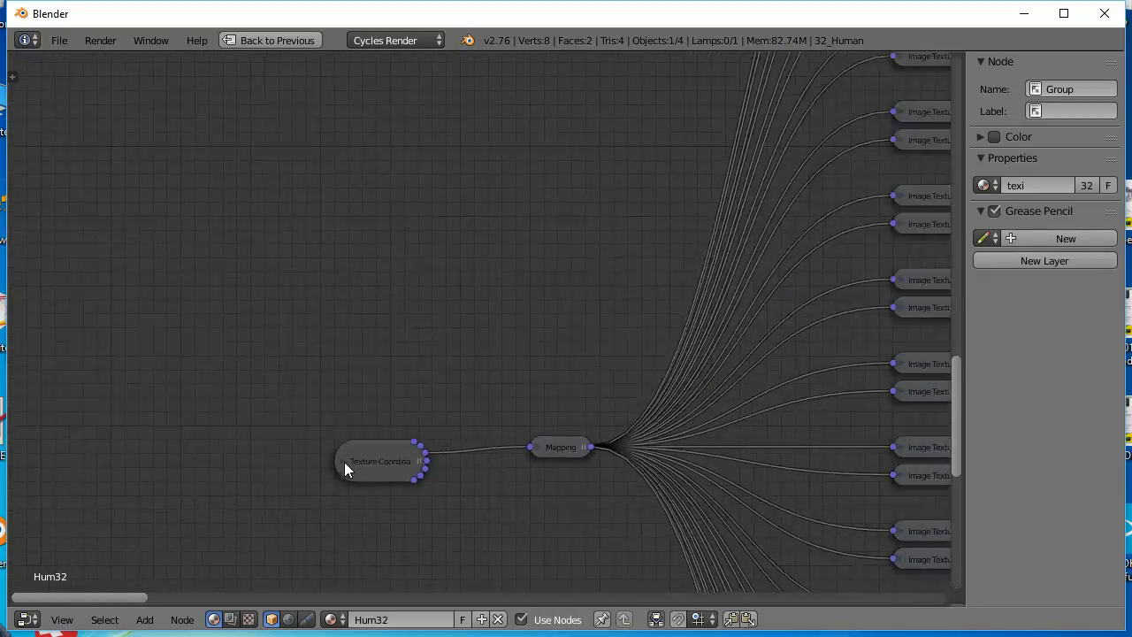
{"action": "left_click", "coordinate": [344, 458]}
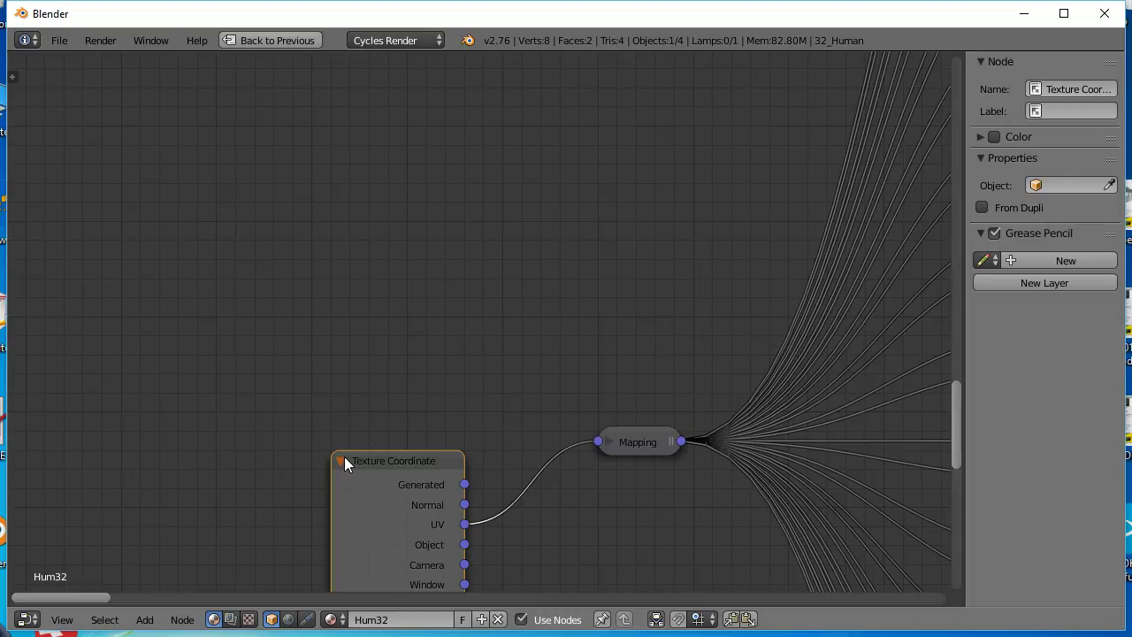
{"action": "left_click", "coordinate": [341, 458]}
{"action": "scroll", "coordinate": [244, 469], "scroll_direction": "down", "scroll_amount": 3}
{"action": "scroll", "coordinate": [243, 469], "scroll_direction": "down", "scroll_amount": 2}
- Expand the top Image Texture node to check 1.png.001, collapse it, and open the Editor Type menu
{"action": "middle_click_drag", "start_coordinate": [428, 286], "coordinate": [295, 176]}
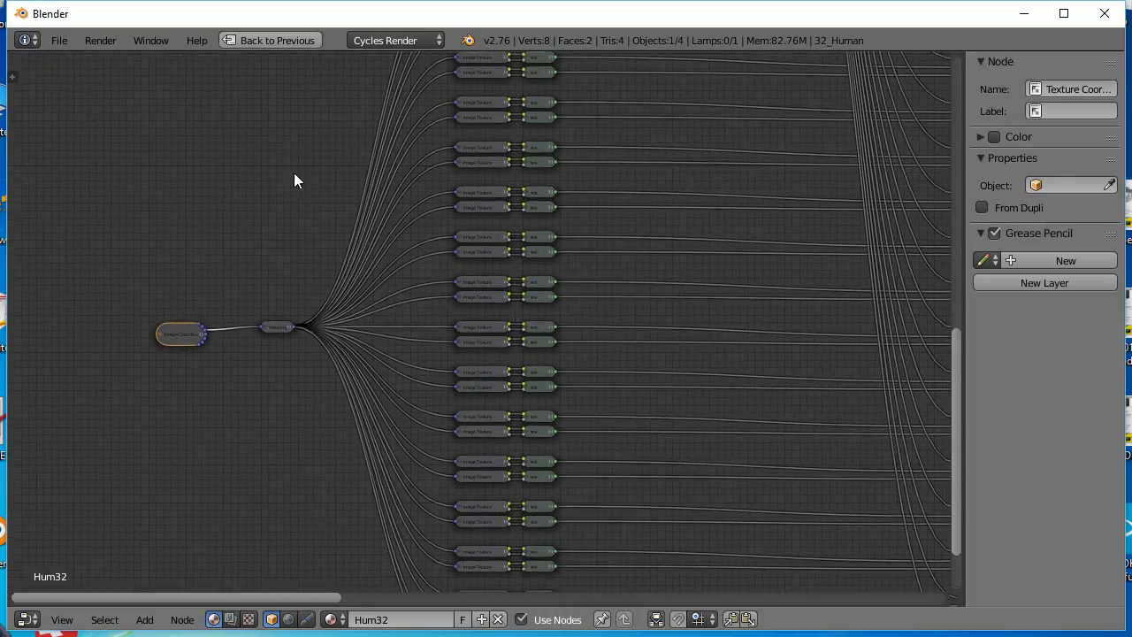
{"action": "scroll", "coordinate": [372, 328], "scroll_direction": "down", "scroll_amount": 2}
{"action": "middle_click_drag", "start_coordinate": [362, 422], "coordinate": [338, 414]}
{"action": "middle_click_drag", "start_coordinate": [354, 121], "coordinate": [351, 362]}
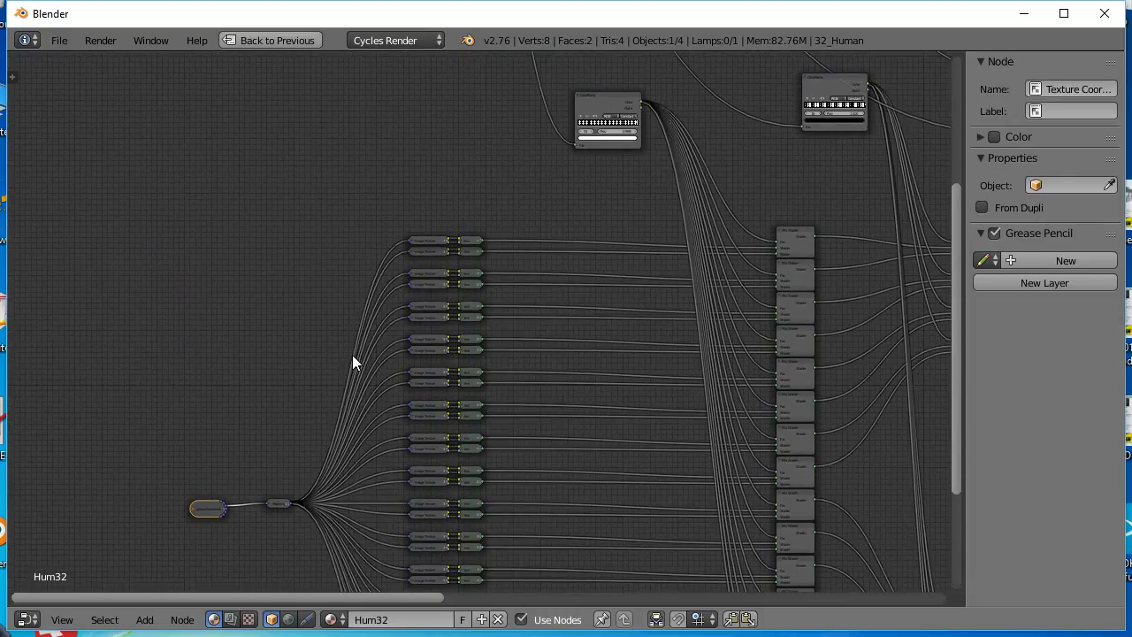
{"action": "scroll", "coordinate": [420, 245], "scroll_direction": "up", "scroll_amount": 4}
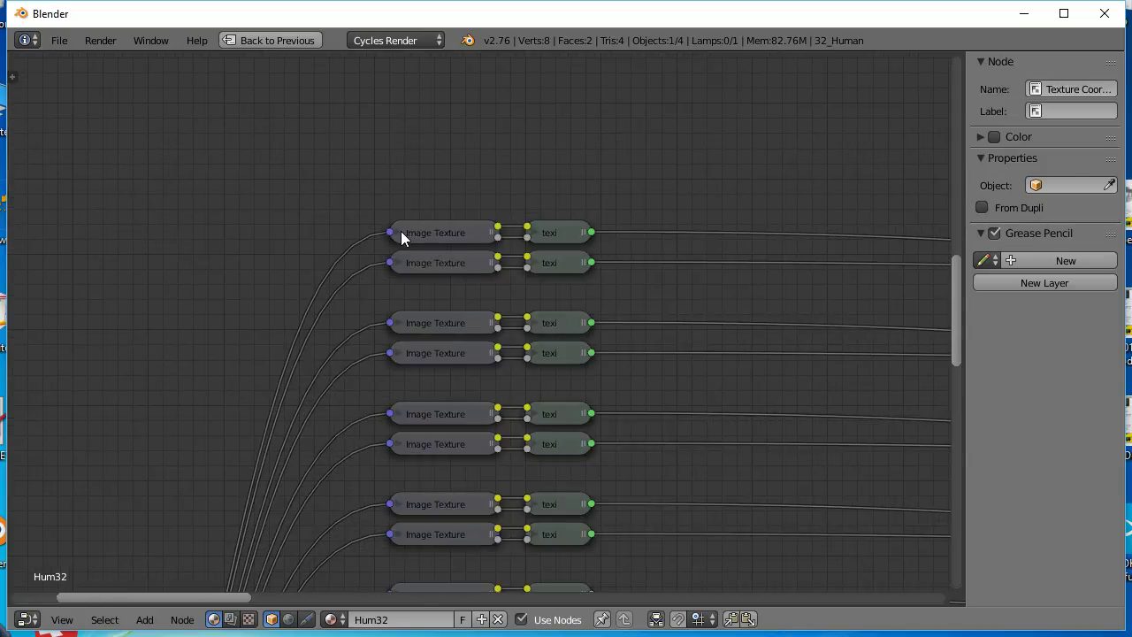
{"action": "left_click", "coordinate": [401, 230]}
{"action": "left_click", "coordinate": [398, 233]}
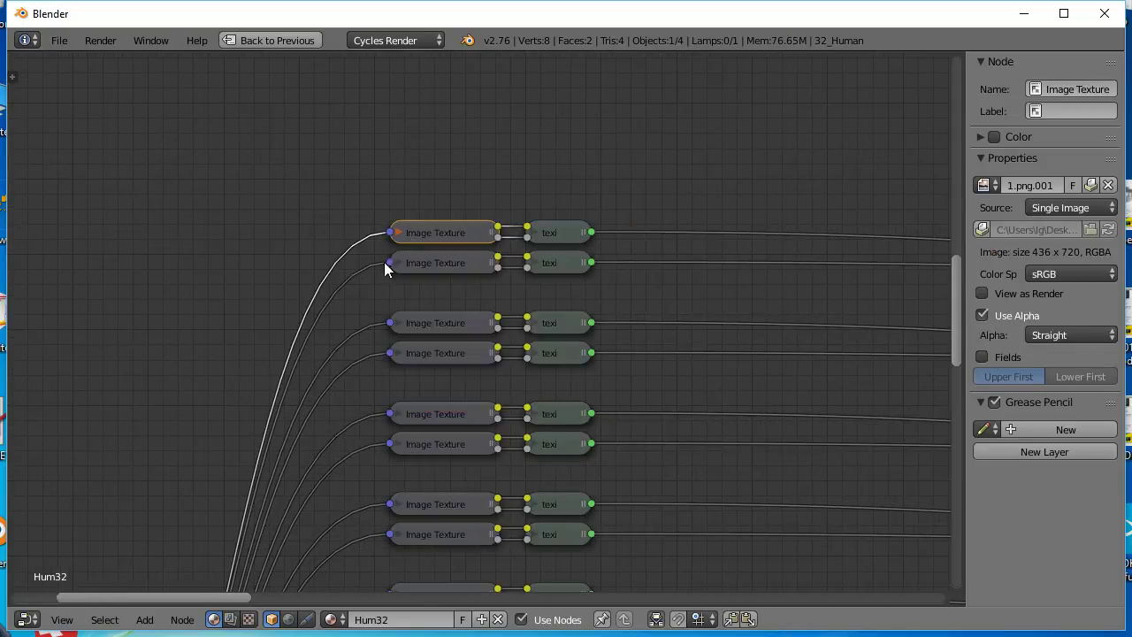
{"action": "left_click", "coordinate": [28, 619]}
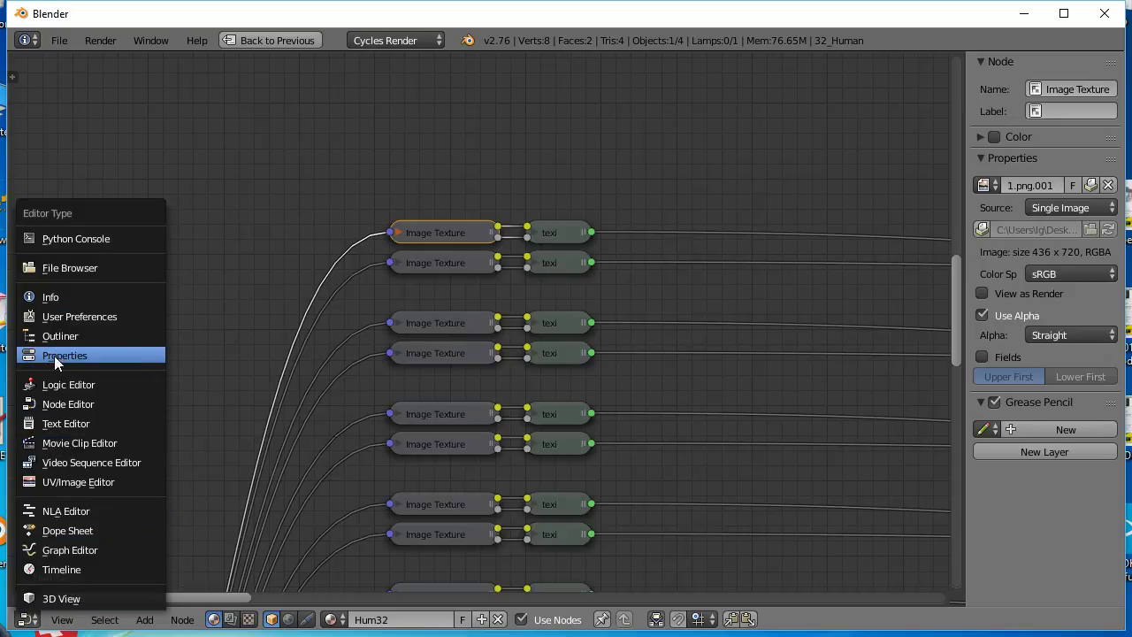
- Turn the area into the UV/Image Editor and display the cutout 6.png.001
{"action": "left_click", "coordinate": [72, 483]}
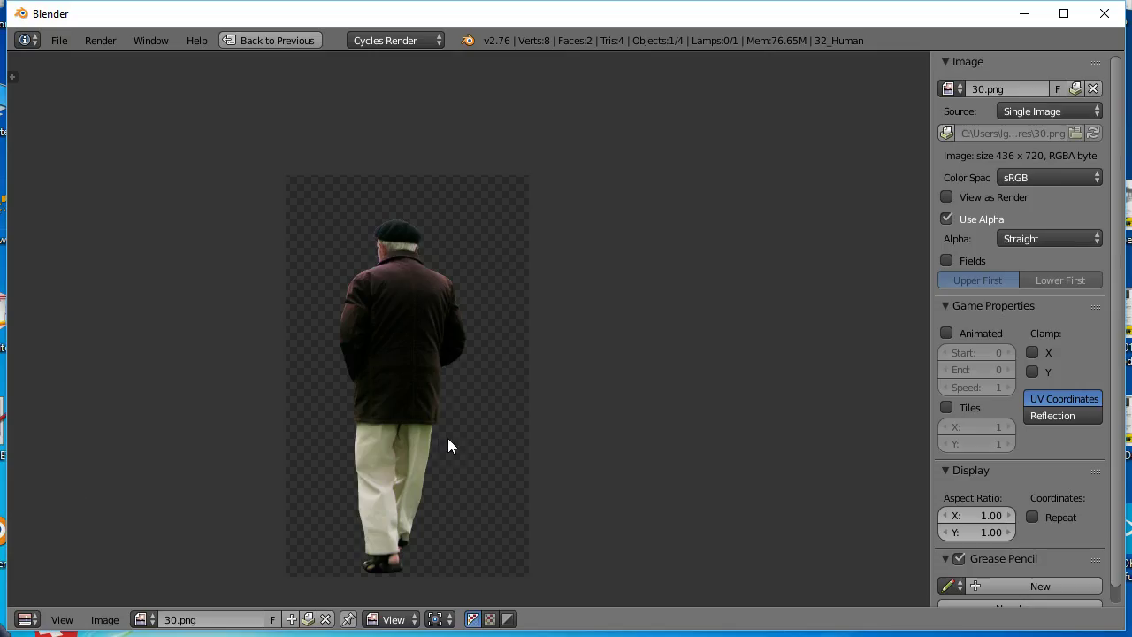
{"action": "middle_click_drag", "start_coordinate": [448, 438], "coordinate": [470, 370]}
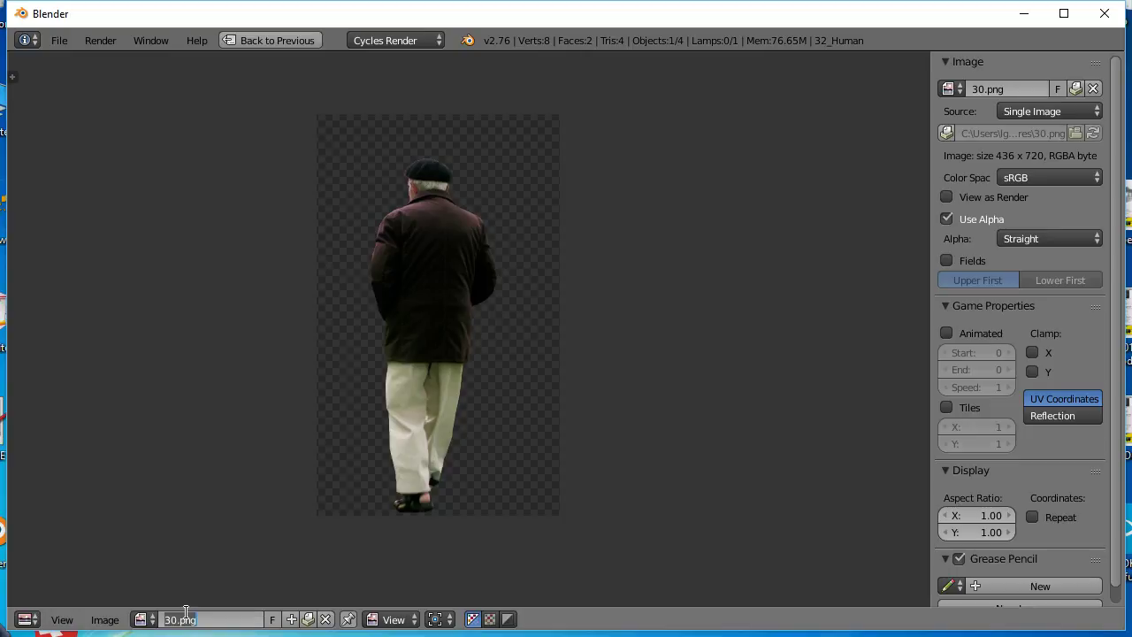
{"action": "left_click", "coordinate": [143, 619]}
{"action": "left_click", "coordinate": [186, 539]}
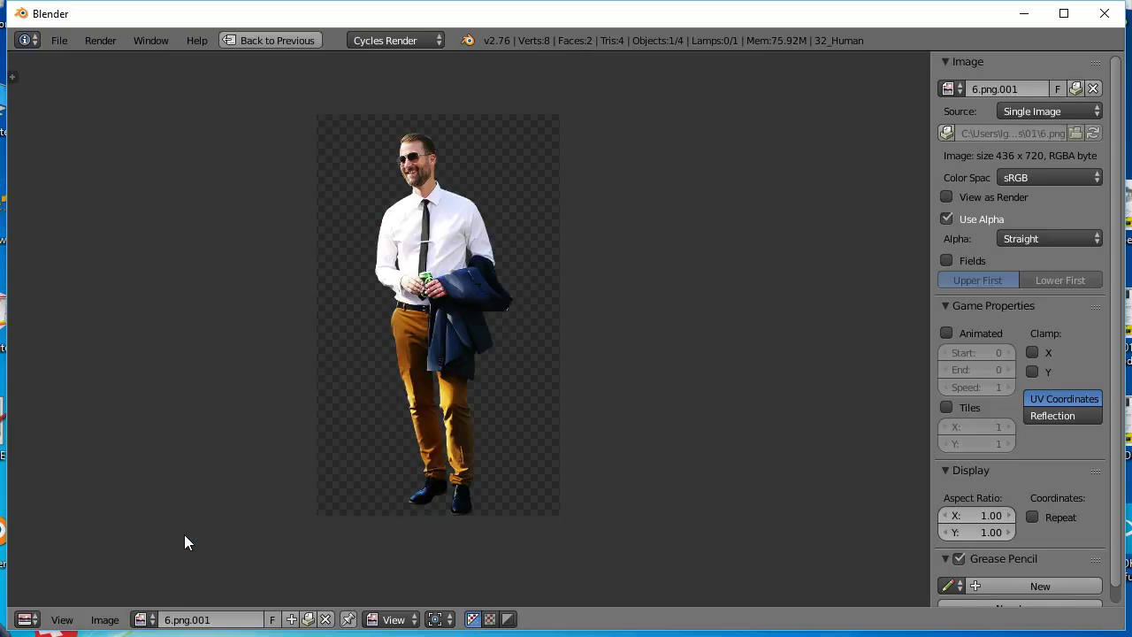
- Browse images 30.png and 9.png.001, ending on 16.png.001
{"action": "left_click", "coordinate": [143, 619]}
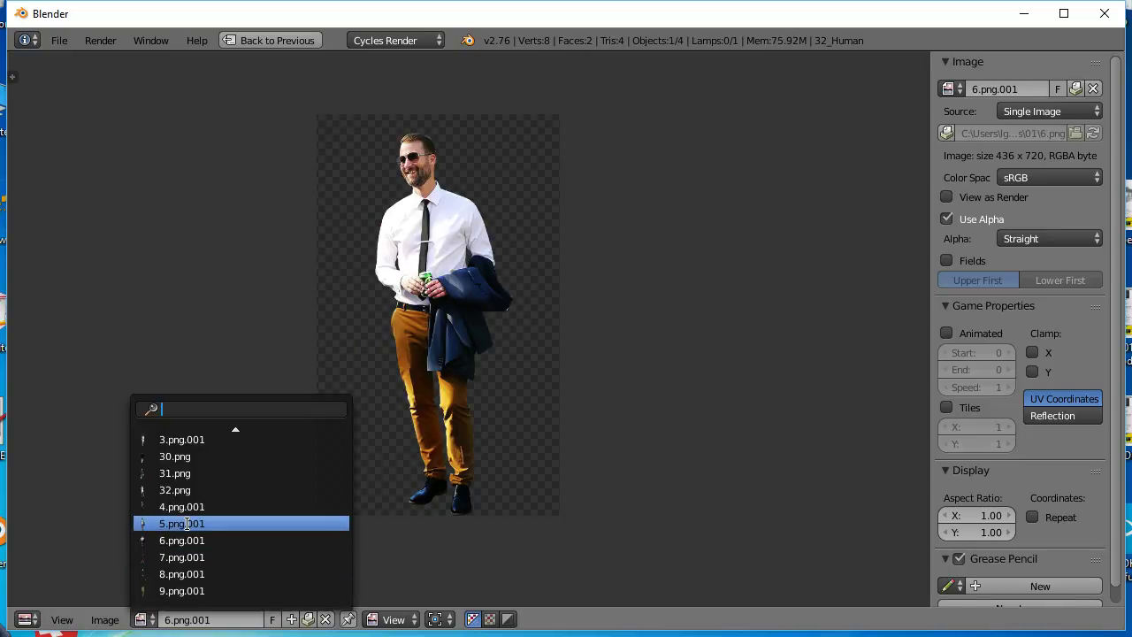
{"action": "left_click", "coordinate": [194, 459]}
{"action": "left_click", "coordinate": [143, 619]}
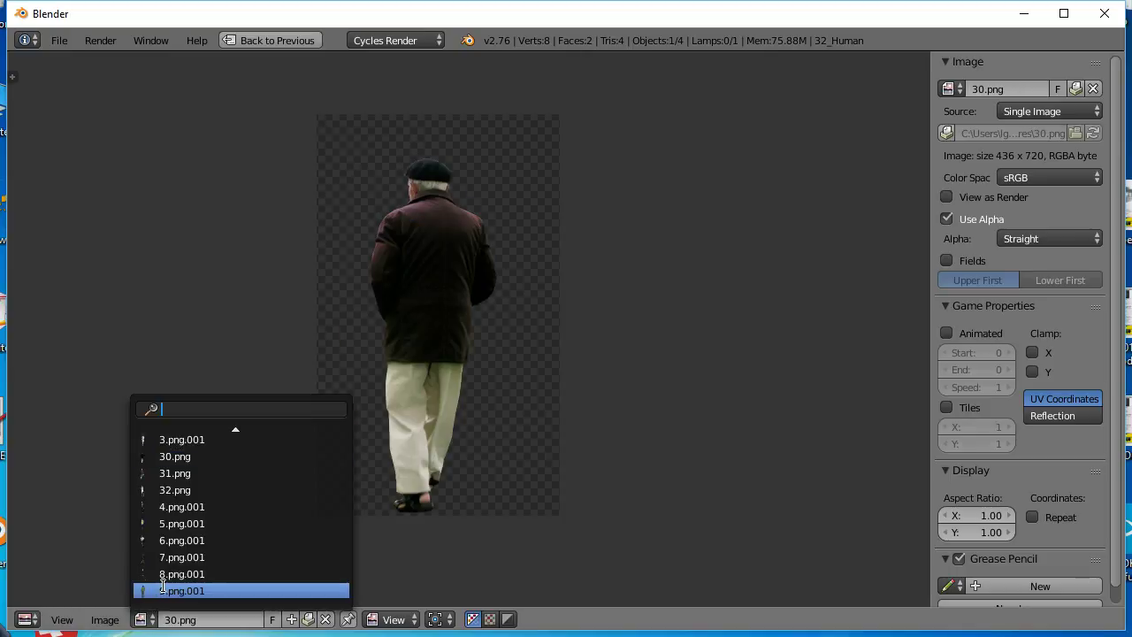
{"action": "left_click", "coordinate": [163, 588]}
{"action": "scroll", "coordinate": [304, 457], "scroll_direction": "down", "scroll_amount": 3}
{"action": "left_click", "coordinate": [144, 619]}
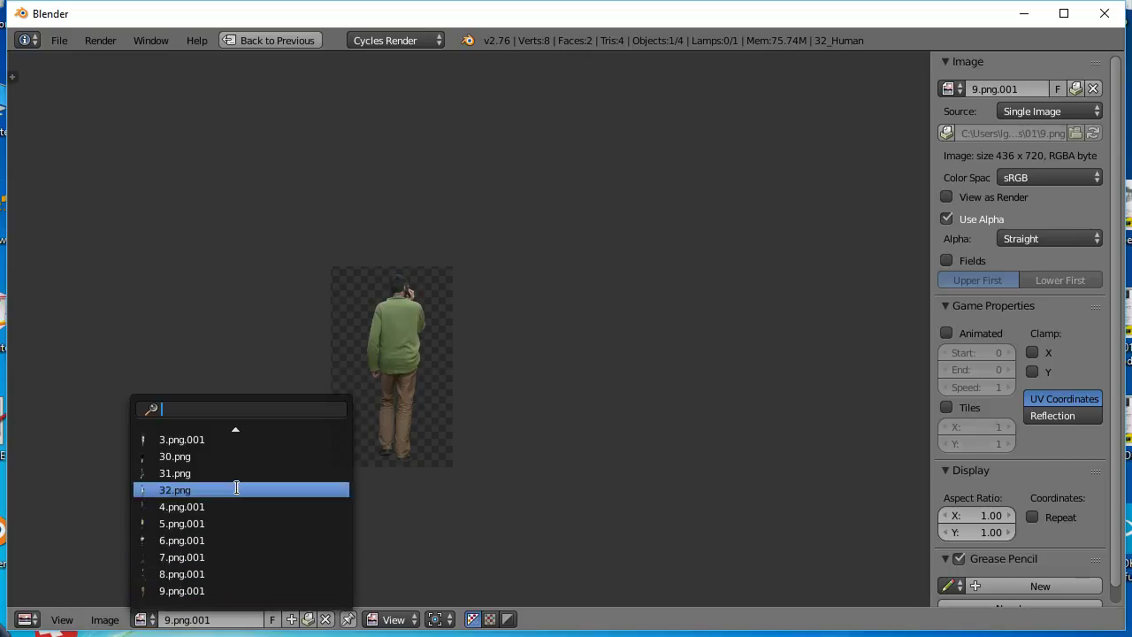
{"action": "scroll", "coordinate": [235, 434], "scroll_direction": "up", "scroll_amount": 10}
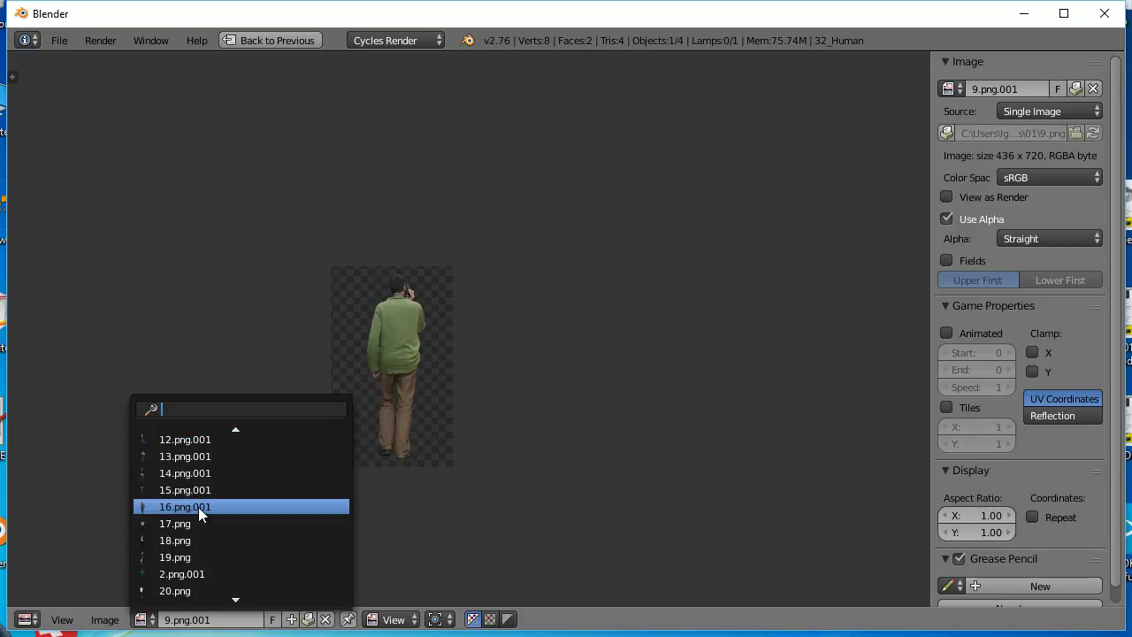
{"action": "left_click", "coordinate": [198, 506]}
{"action": "scroll", "coordinate": [342, 345], "scroll_direction": "up", "scroll_amount": 6}
{"action": "scroll", "coordinate": [427, 416], "scroll_direction": "down", "scroll_amount": 8}
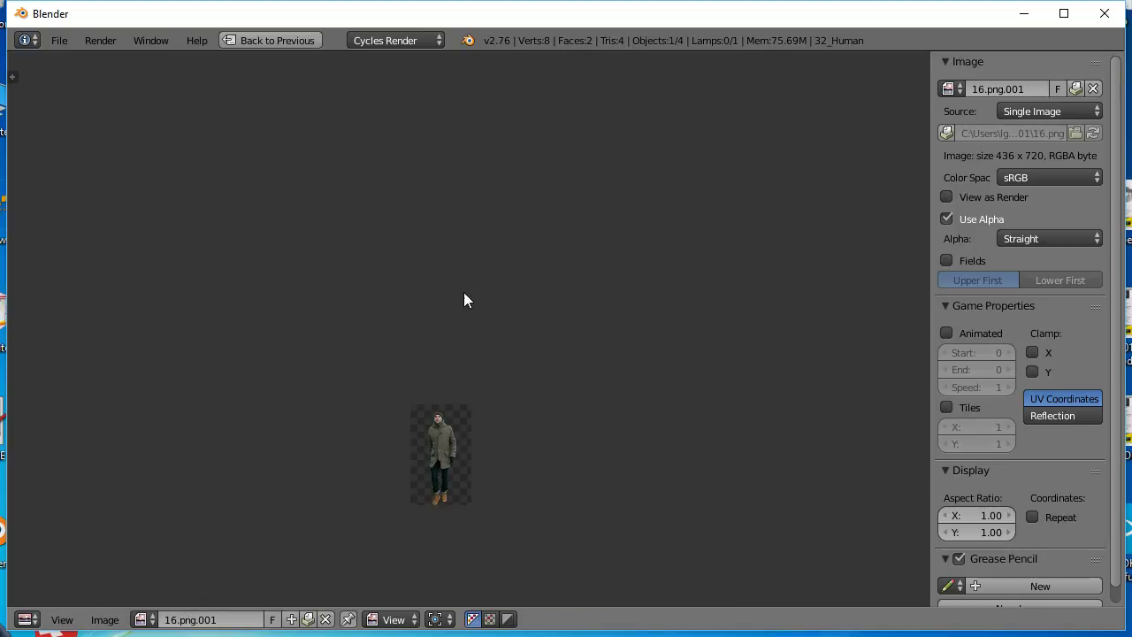
- Restore the layout, switch the lower area to the Node Editor and maximize it over the Hum32 tree
{"action": "key", "text": "ctrl+Up"}
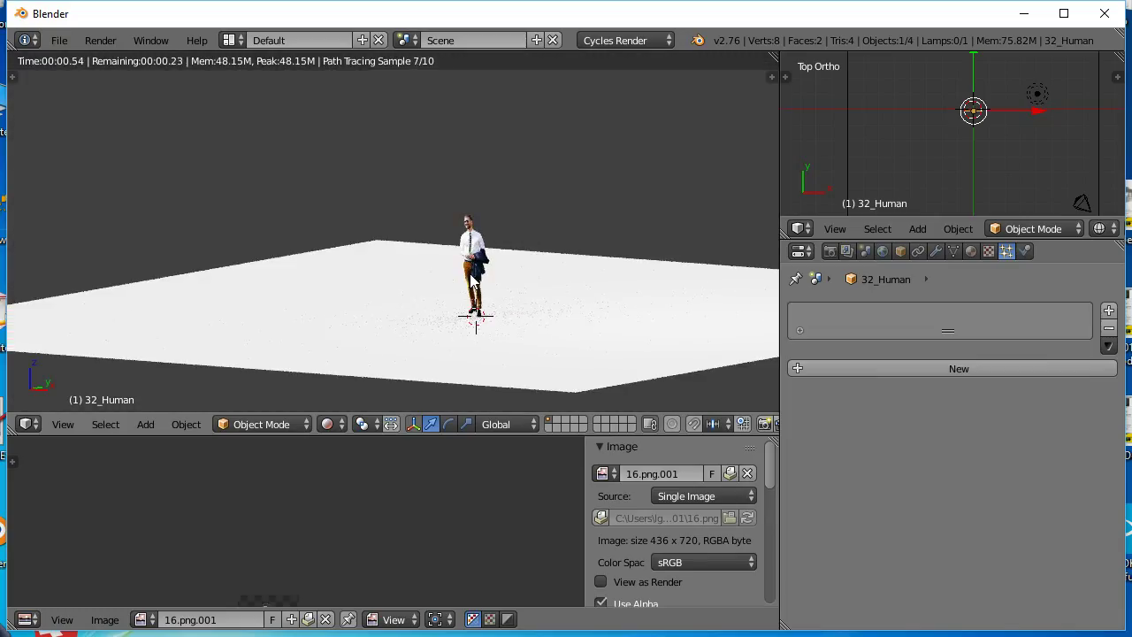
{"action": "middle_click_drag", "start_coordinate": [351, 222], "coordinate": [296, 283]}
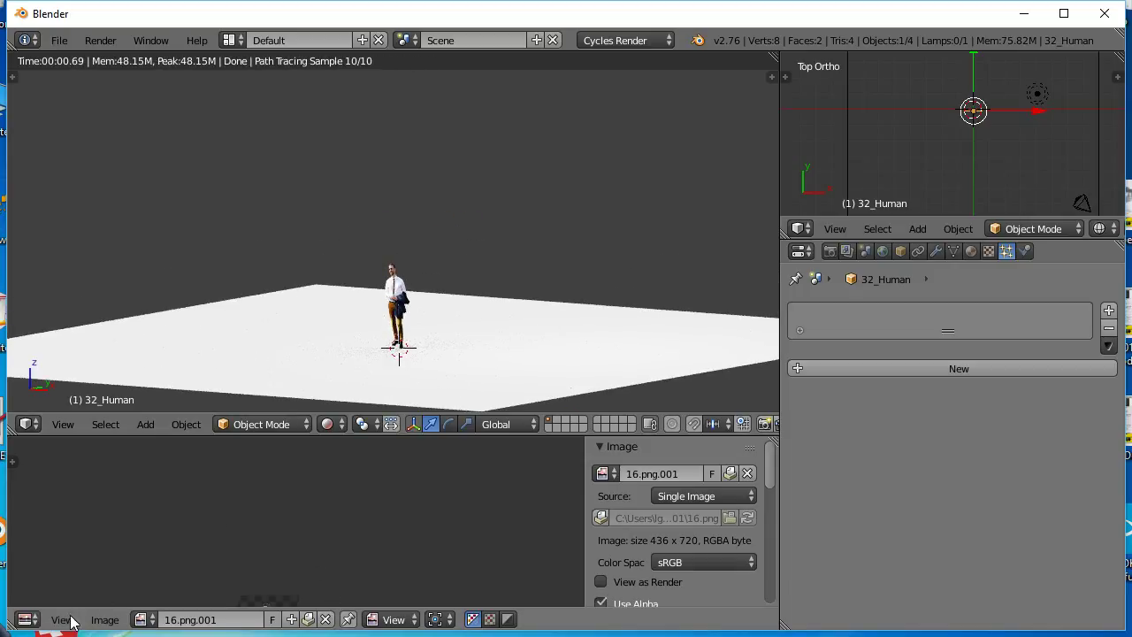
{"action": "left_click", "coordinate": [27, 619]}
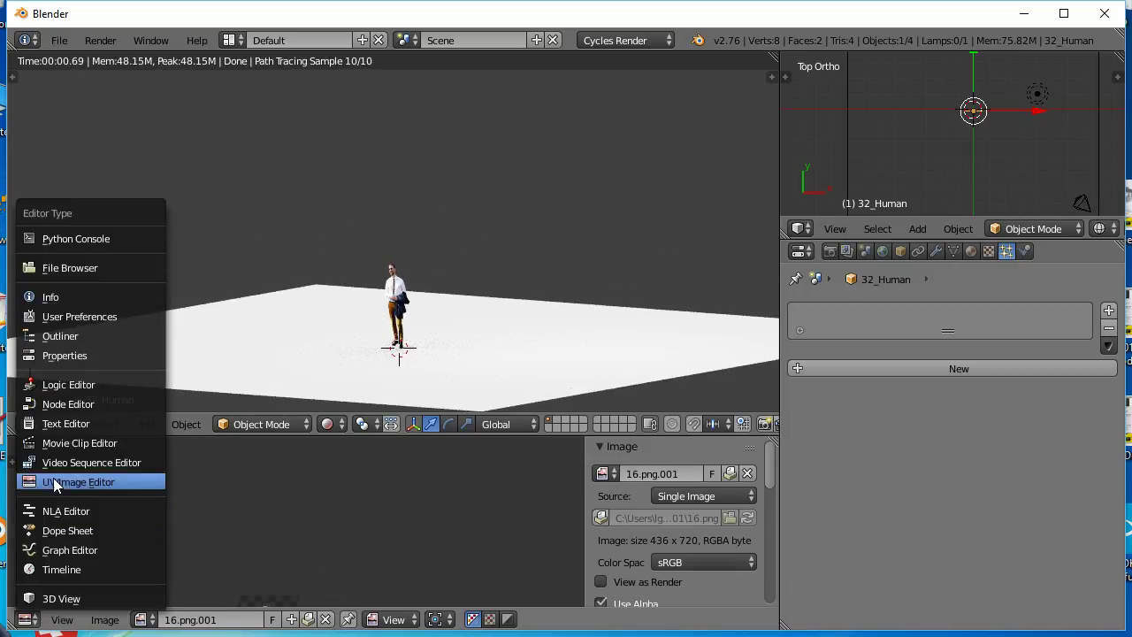
{"action": "left_click", "coordinate": [68, 404]}
{"action": "key", "text": "ctrl+Up"}
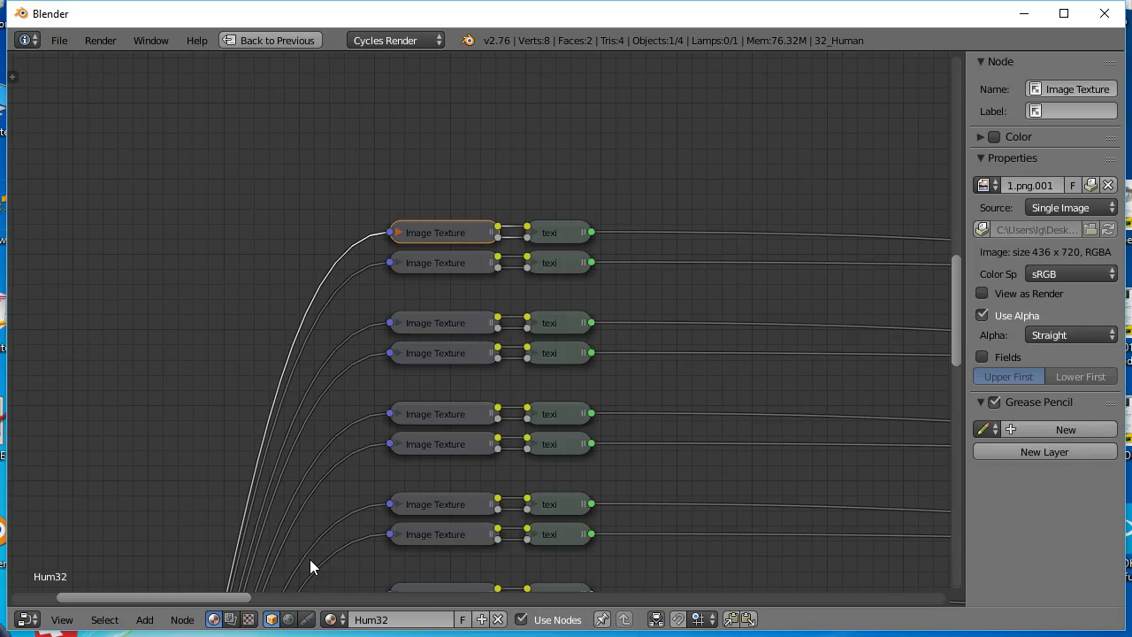
{"action": "scroll", "coordinate": [269, 400], "scroll_direction": "down", "scroll_amount": 3}
{"action": "middle_click_drag", "start_coordinate": [718, 401], "coordinate": [349, 389]}
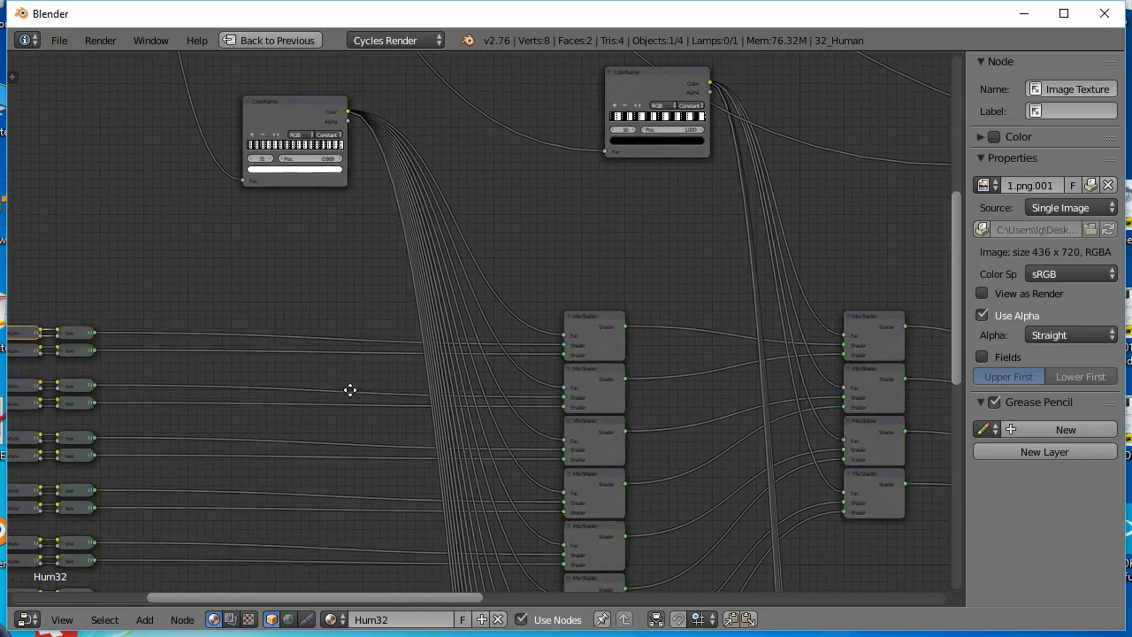
{"action": "middle_click_drag", "start_coordinate": [455, 404], "coordinate": [581, 147]}
{"action": "scroll", "coordinate": [550, 188], "scroll_direction": "down", "scroll_amount": 2}
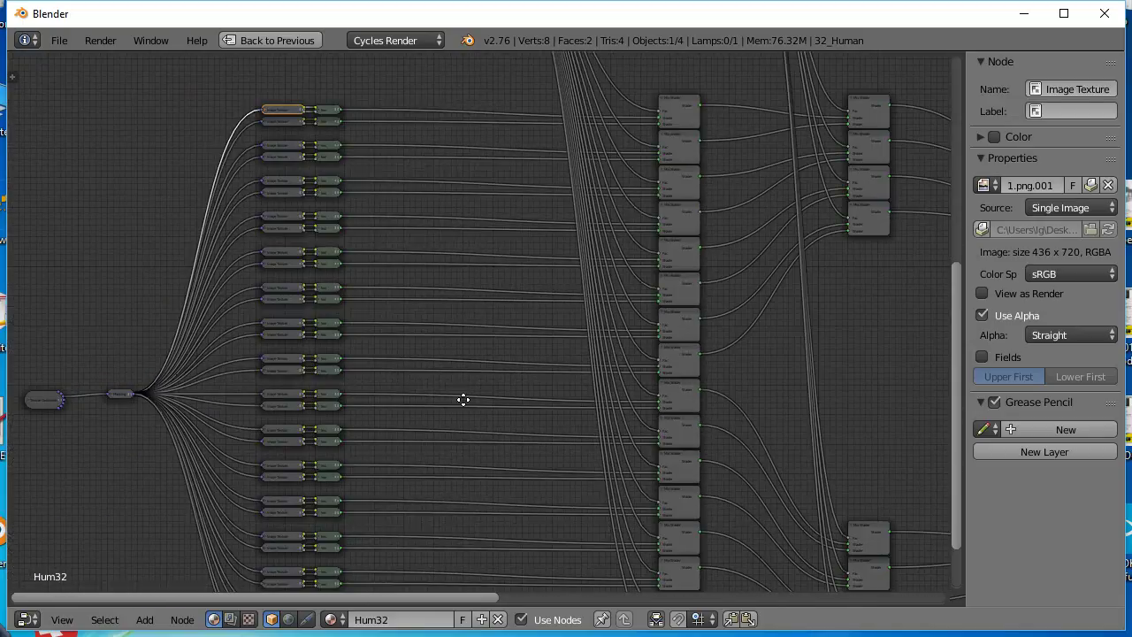
{"action": "middle_click_drag", "start_coordinate": [463, 399], "coordinate": [467, 376]}
{"action": "middle_click_drag", "start_coordinate": [537, 191], "coordinate": [572, 428]}
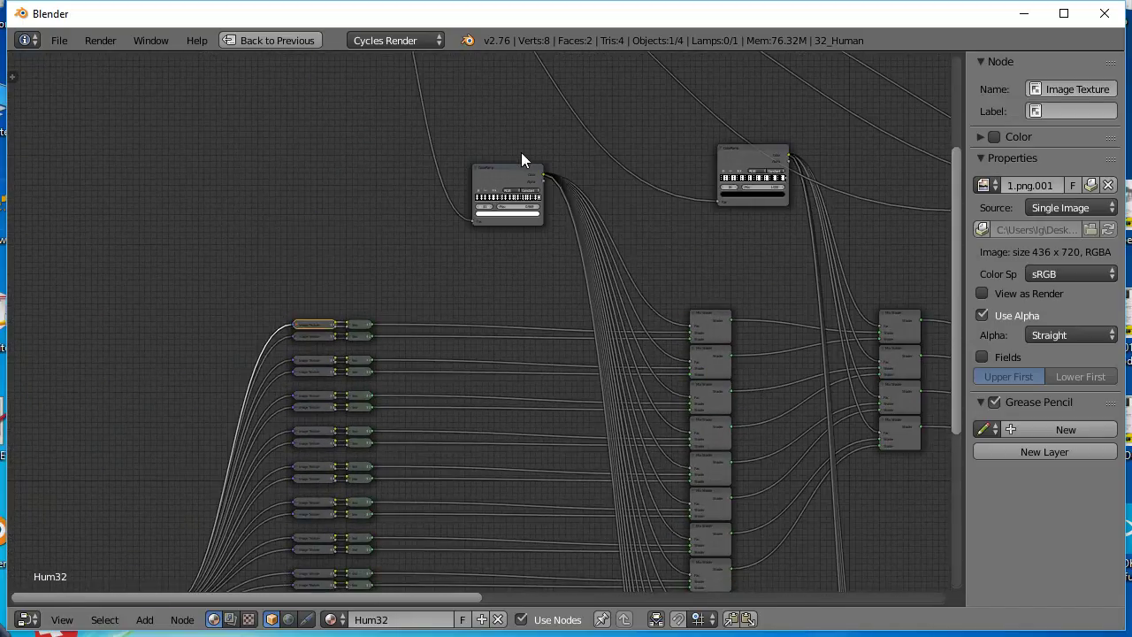
{"action": "scroll", "coordinate": [521, 159], "scroll_direction": "up", "scroll_amount": 4}
{"action": "middle_click_drag", "start_coordinate": [652, 277], "coordinate": [384, 298]}
{"action": "scroll", "coordinate": [381, 307], "scroll_direction": "down", "scroll_amount": 2}
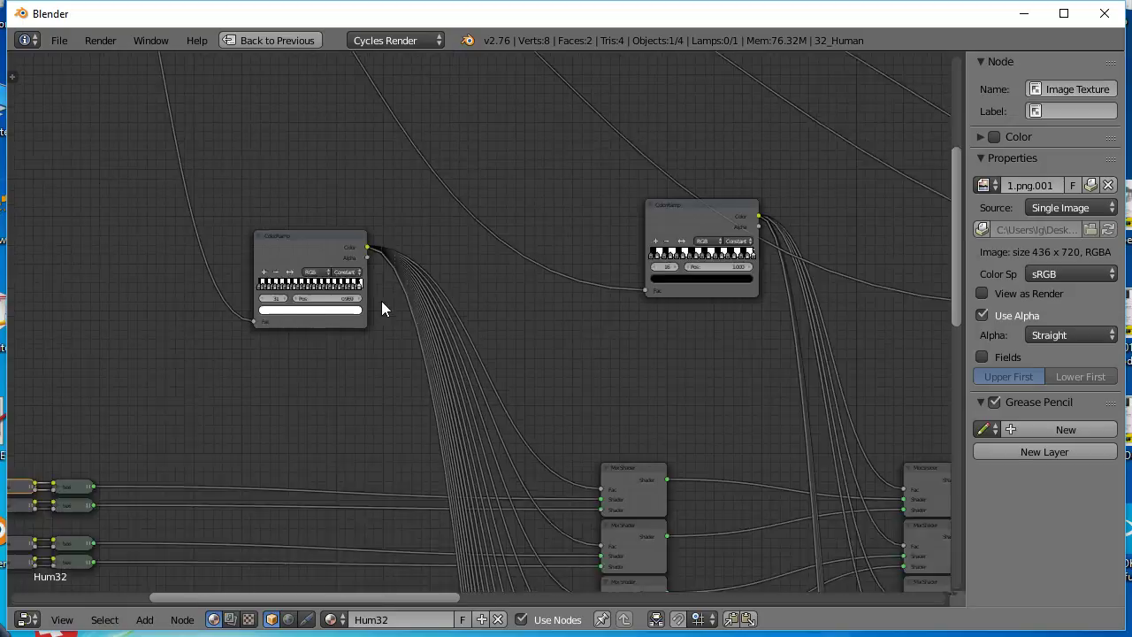
{"action": "scroll", "coordinate": [381, 306], "scroll_direction": "down", "scroll_amount": 1}
{"action": "middle_click_drag", "start_coordinate": [343, 339], "coordinate": [370, 279]}
{"action": "scroll", "coordinate": [296, 141], "scroll_direction": "up", "scroll_amount": 2}
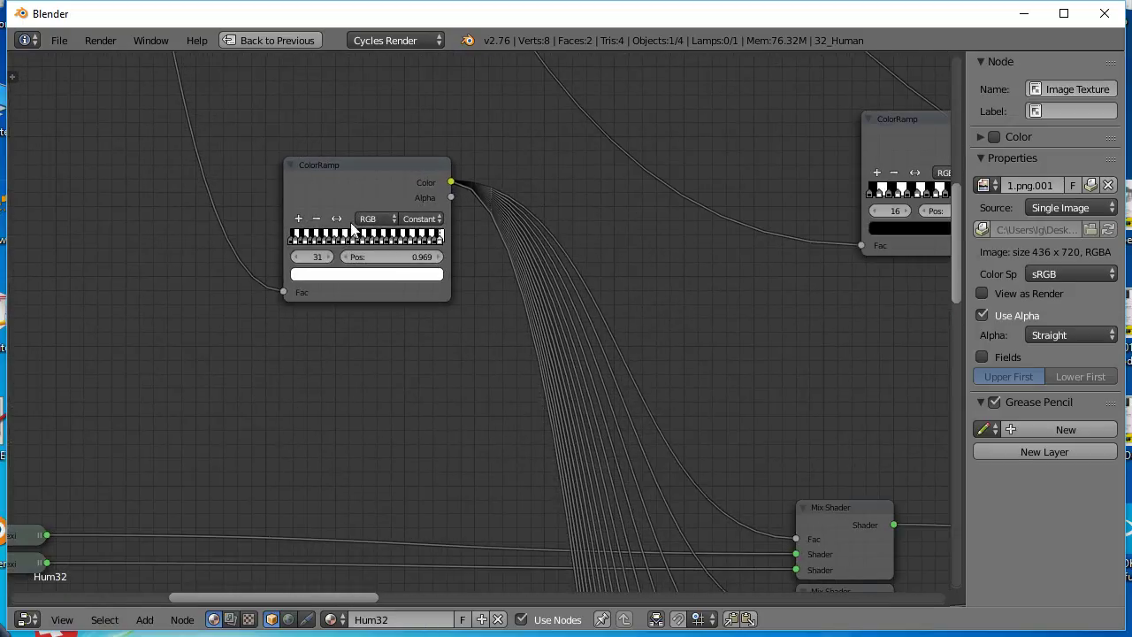
{"action": "scroll", "coordinate": [296, 321], "scroll_direction": "up", "scroll_amount": 2}
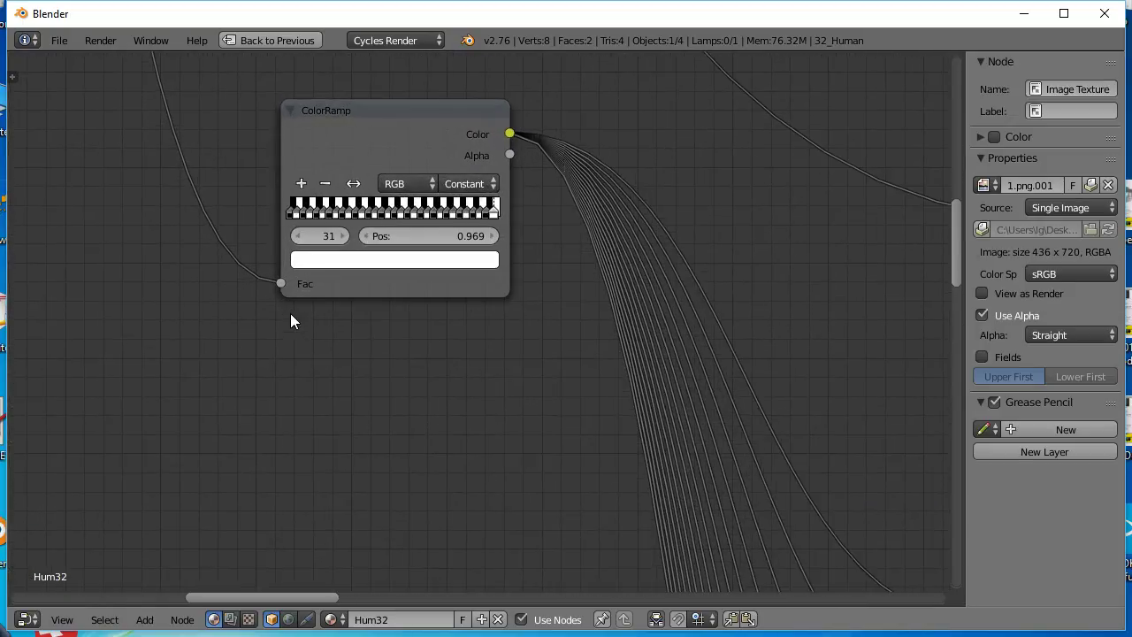
{"action": "middle_click_drag", "start_coordinate": [295, 320], "coordinate": [273, 427]}
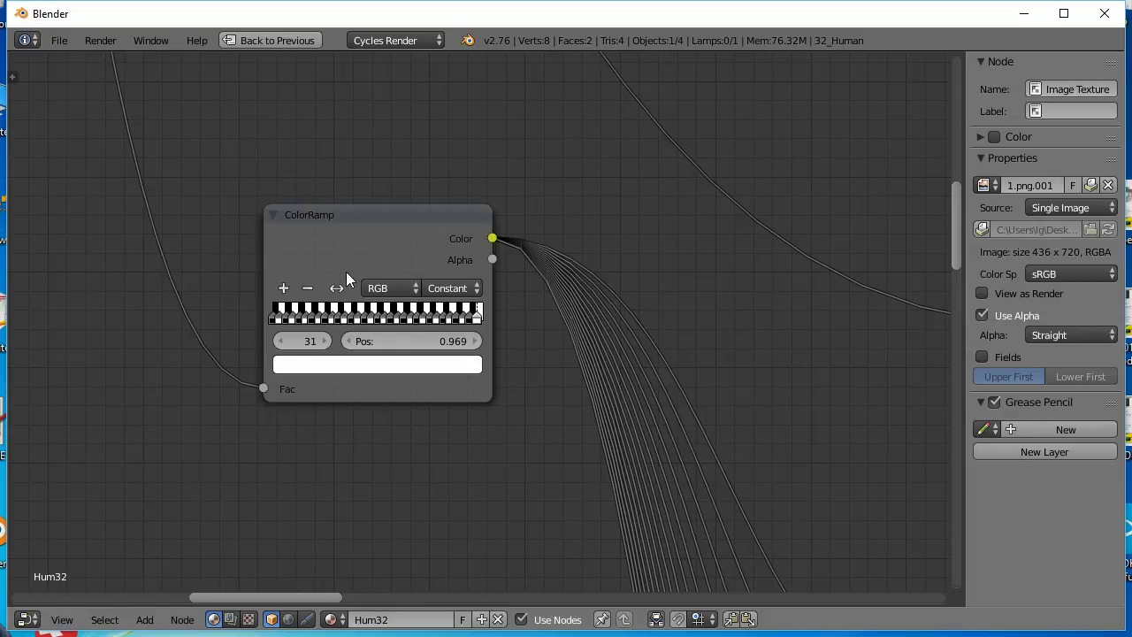
{"action": "scroll", "coordinate": [346, 274], "scroll_direction": "up", "scroll_amount": 2}
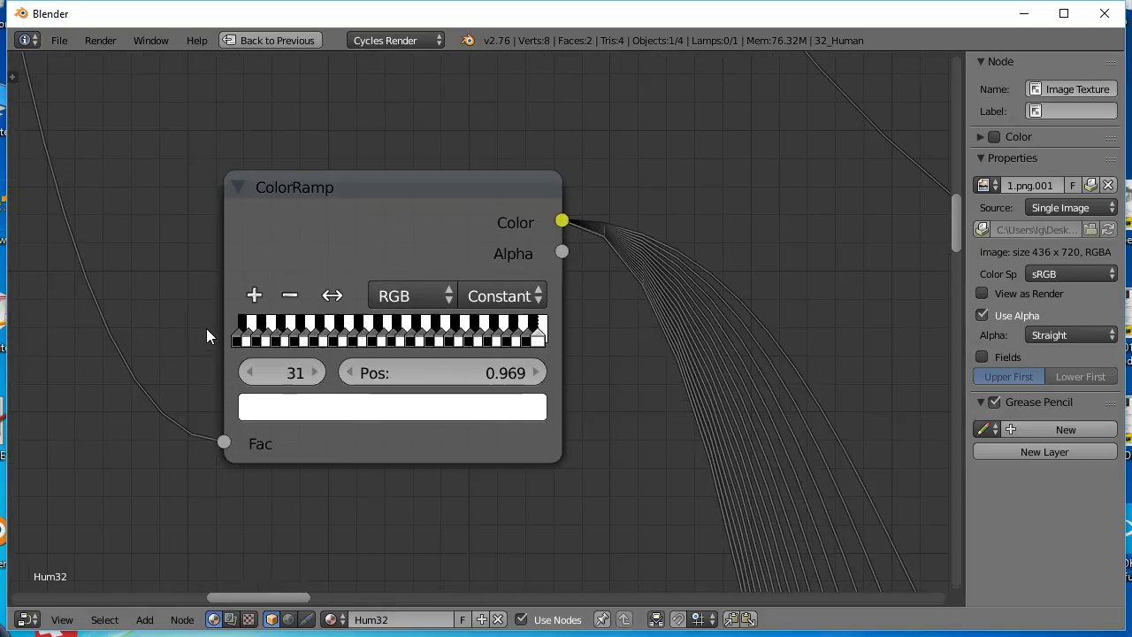
{"action": "scroll", "coordinate": [207, 298], "scroll_direction": "down", "scroll_amount": 5}
{"action": "scroll", "coordinate": [467, 420], "scroll_direction": "down", "scroll_amount": 1}
{"action": "middle_click_drag", "start_coordinate": [468, 419], "coordinate": [467, 223]}
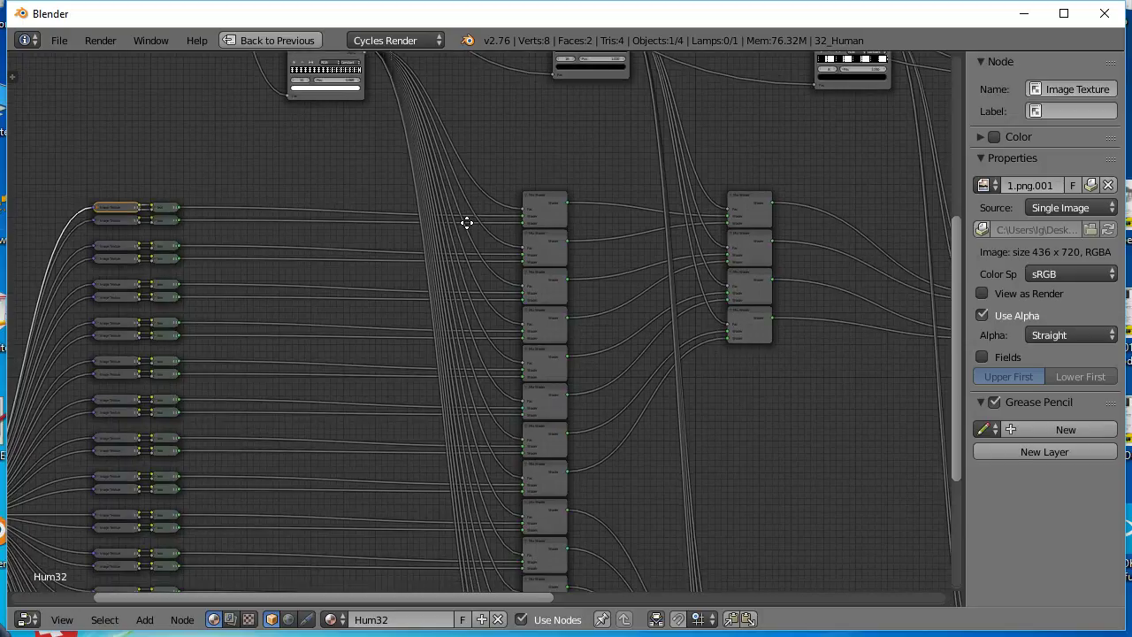
- Select the top Mix Shader node in the Hum32 tree, then zoom out toward the input nodes
{"action": "scroll", "coordinate": [531, 204], "scroll_direction": "up", "scroll_amount": 4}
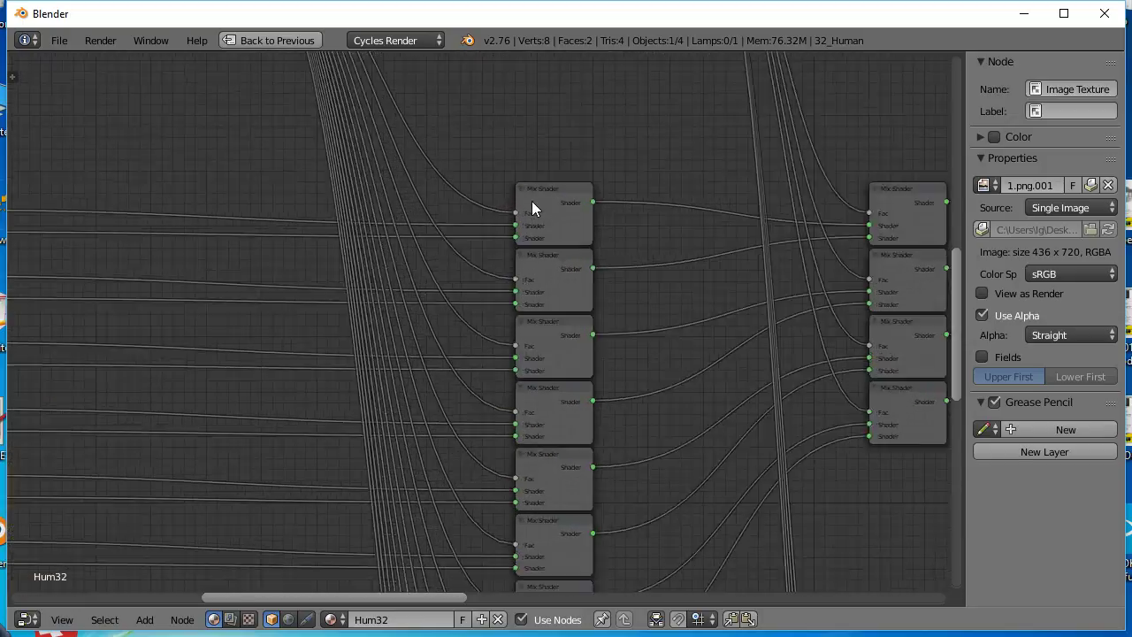
{"action": "left_click", "coordinate": [547, 187]}
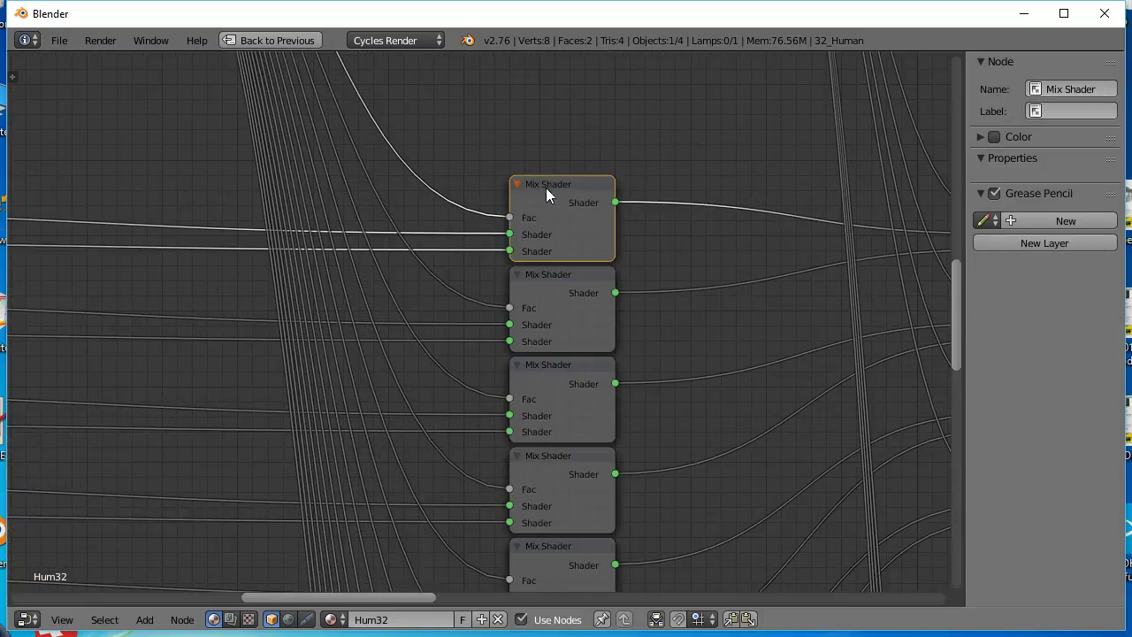
{"action": "scroll", "coordinate": [568, 155], "scroll_direction": "down", "scroll_amount": 5}
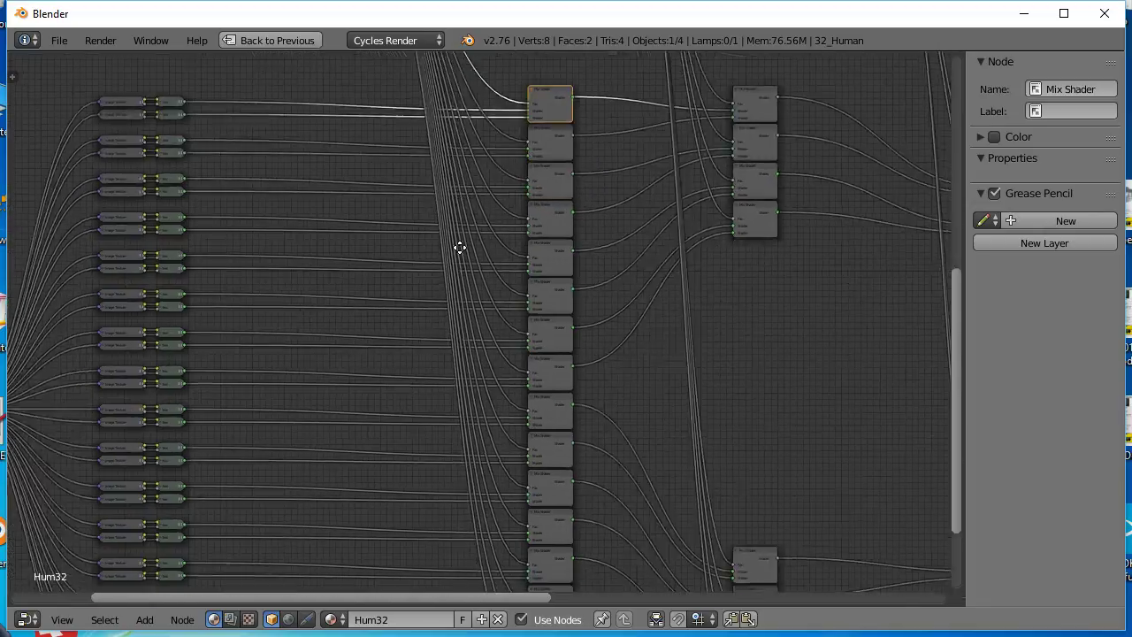
{"action": "middle_click_drag", "start_coordinate": [458, 245], "coordinate": [528, 237]}
{"action": "scroll", "coordinate": [513, 172], "scroll_direction": "down", "scroll_amount": 1}
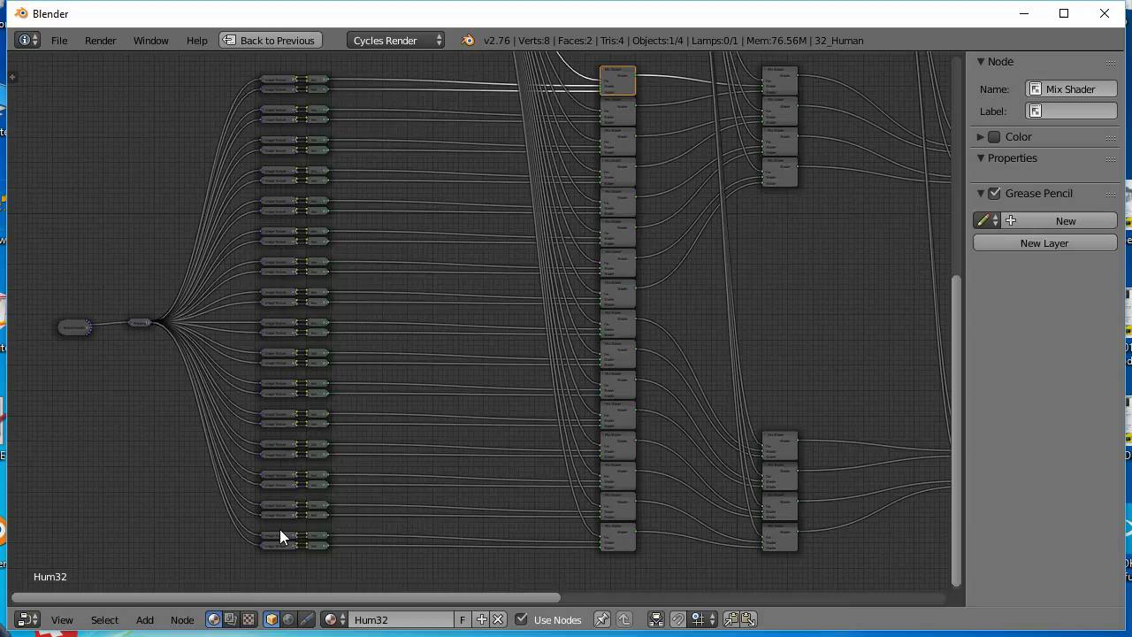
{"action": "middle_click_drag", "start_coordinate": [434, 188], "coordinate": [419, 195]}
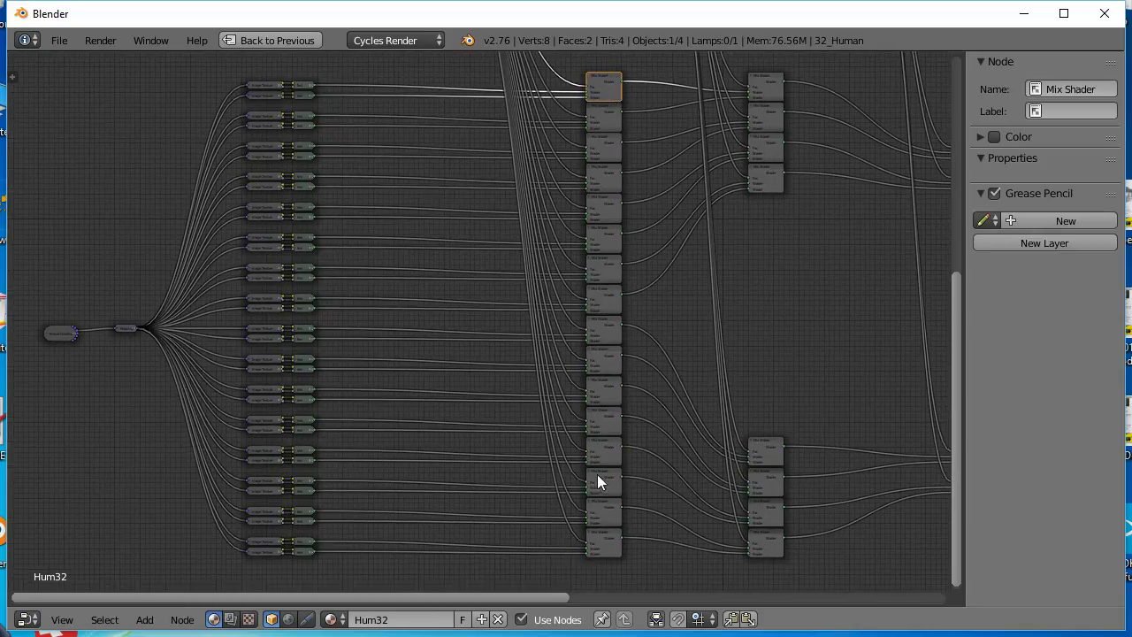
{"action": "scroll", "coordinate": [566, 187], "scroll_direction": "up", "scroll_amount": 3}
{"action": "scroll", "coordinate": [621, 248], "scroll_direction": "up", "scroll_amount": 1}
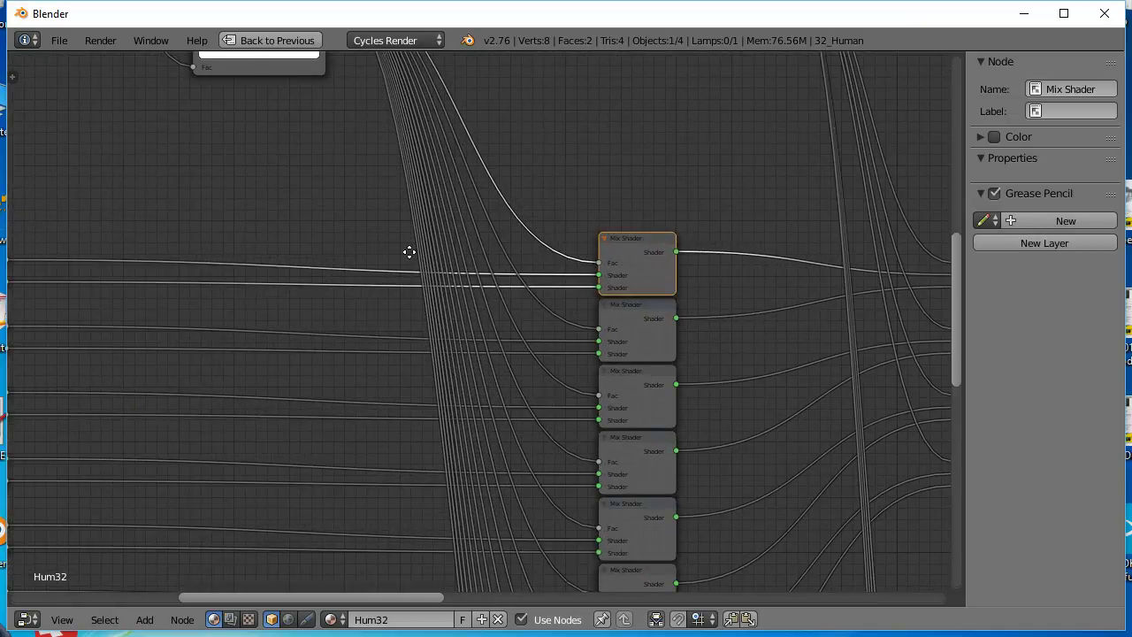
- Nudge the 16-stop Constant ColorRamp node down and to the right beside the Mix Shader column
{"action": "middle_click_drag", "start_coordinate": [409, 250], "coordinate": [618, 365]}
{"action": "middle_click_drag", "start_coordinate": [529, 153], "coordinate": [524, 313]}
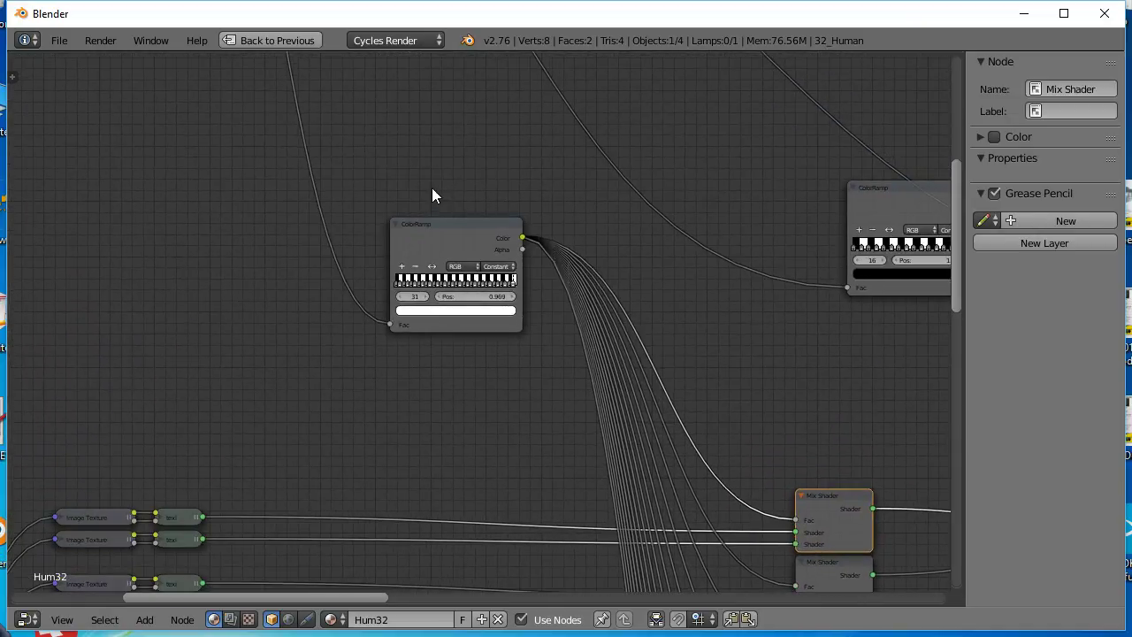
{"action": "left_click_drag", "start_coordinate": [445, 226], "coordinate": [498, 265]}
{"action": "scroll", "coordinate": [485, 293], "scroll_direction": "up", "scroll_amount": 5}
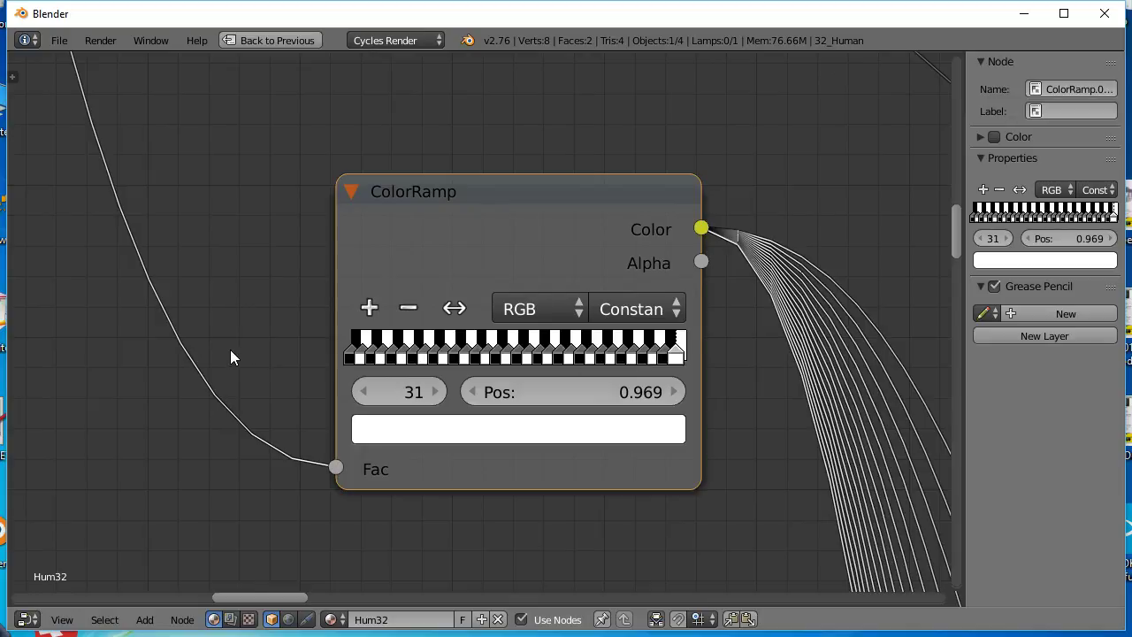
{"action": "scroll", "coordinate": [229, 349], "scroll_direction": "down", "scroll_amount": 7}
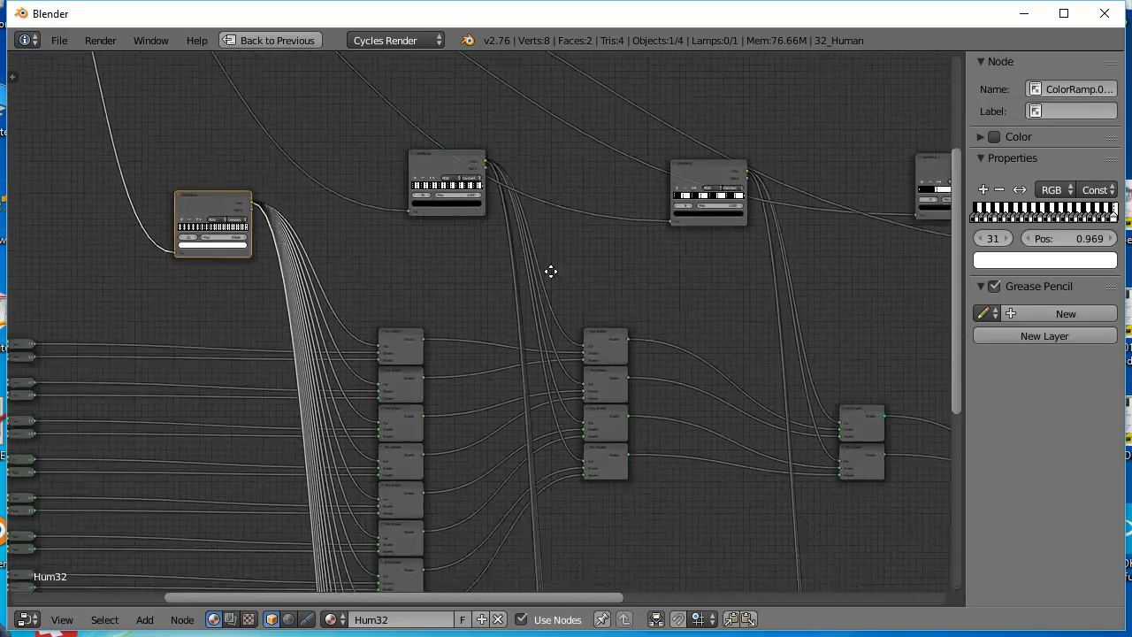
{"action": "middle_click_drag", "start_coordinate": [550, 271], "coordinate": [448, 200]}
{"action": "scroll", "coordinate": [448, 200], "scroll_direction": "down", "scroll_amount": 2}
{"action": "middle_click_drag", "start_coordinate": [440, 273], "coordinate": [458, 124]}
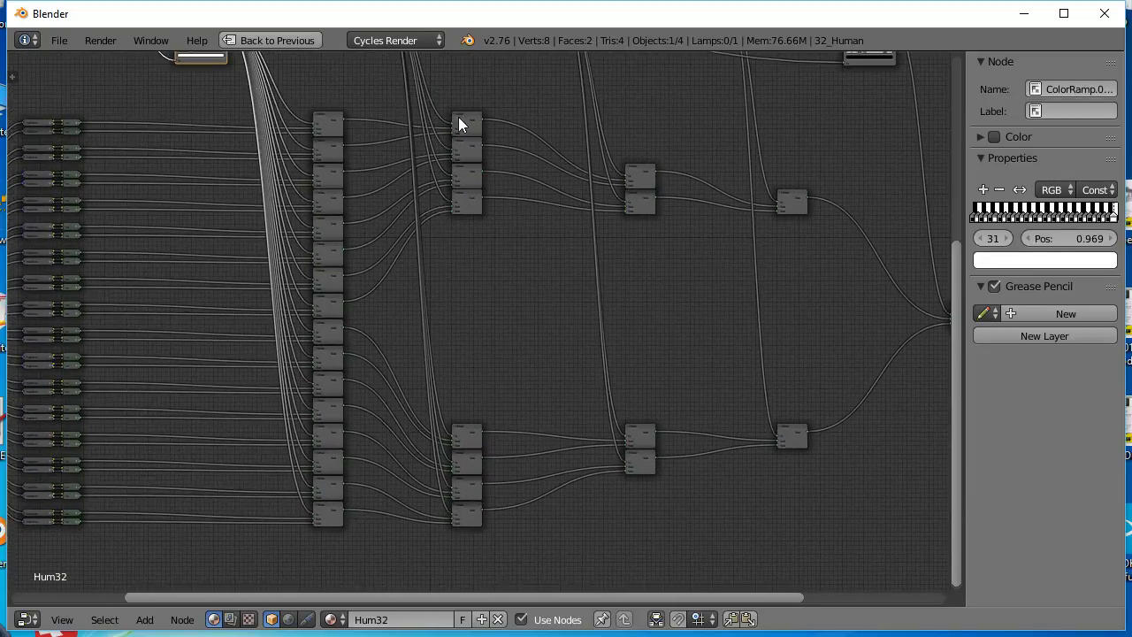
{"action": "middle_click_drag", "start_coordinate": [469, 201], "coordinate": [509, 237]}
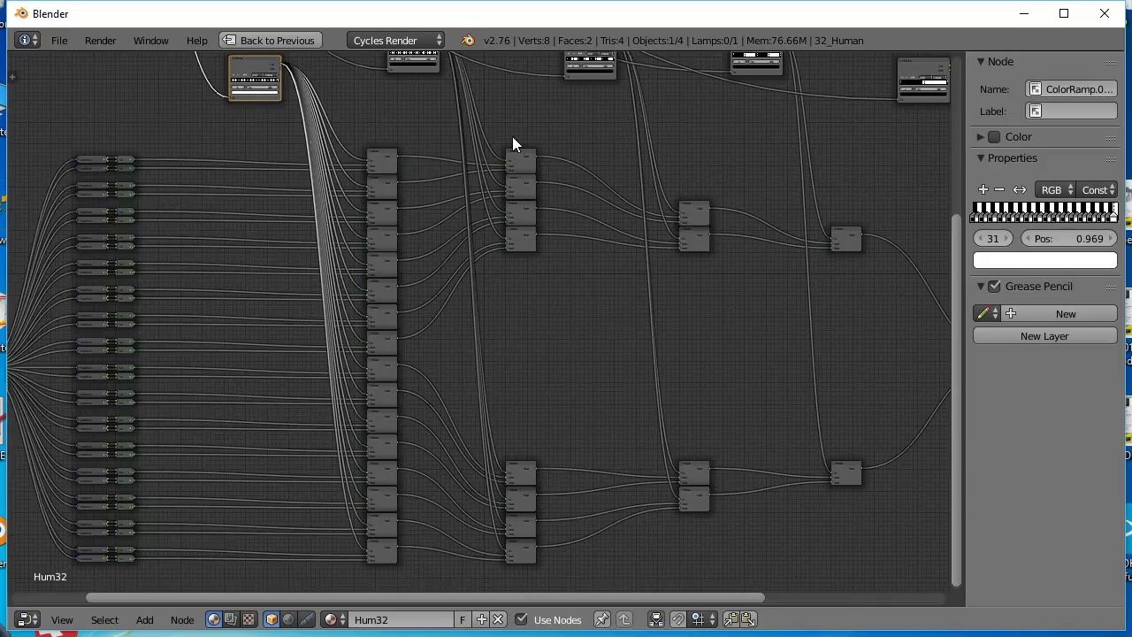
{"action": "scroll", "coordinate": [374, 116], "scroll_direction": "up", "scroll_amount": 5}
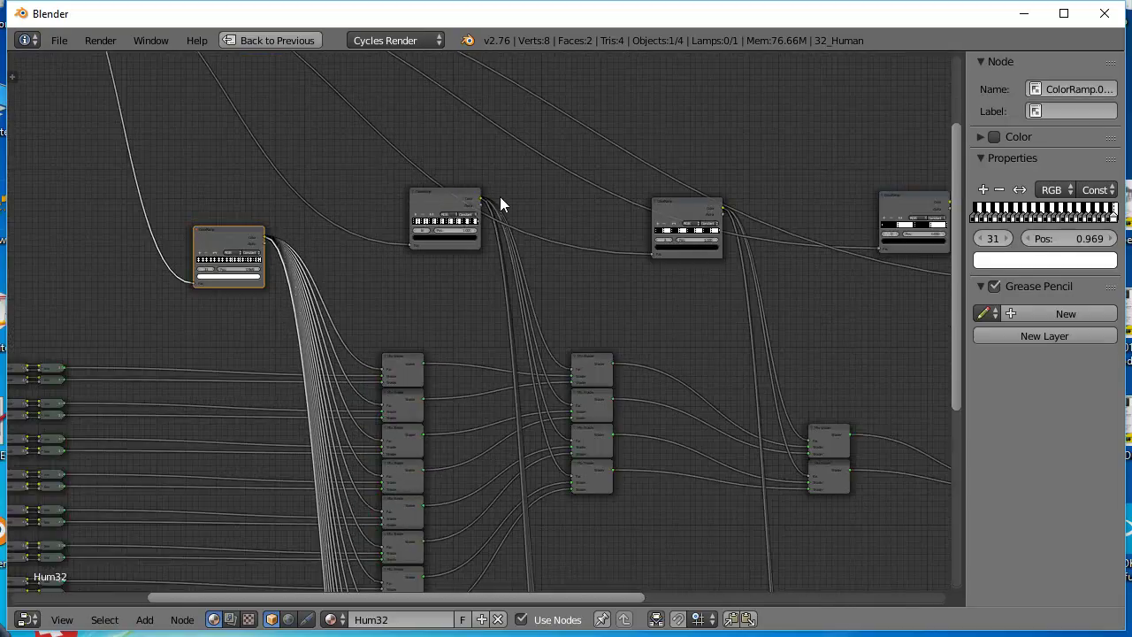
{"action": "scroll", "coordinate": [459, 194], "scroll_direction": "up", "scroll_amount": 2}
{"action": "left_click_drag", "start_coordinate": [418, 188], "coordinate": [470, 271]}
{"action": "scroll", "coordinate": [399, 357], "scroll_direction": "up", "scroll_amount": 3}
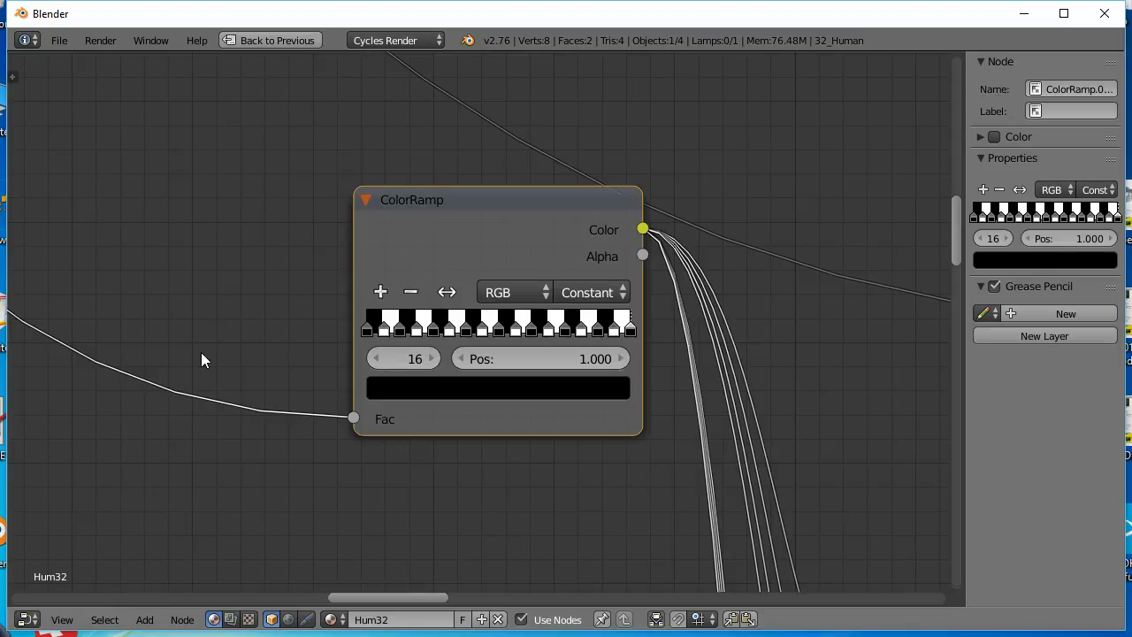
{"action": "scroll", "coordinate": [201, 352], "scroll_direction": "down", "scroll_amount": 6}
{"action": "middle_click_drag", "start_coordinate": [523, 428], "coordinate": [507, 151]}
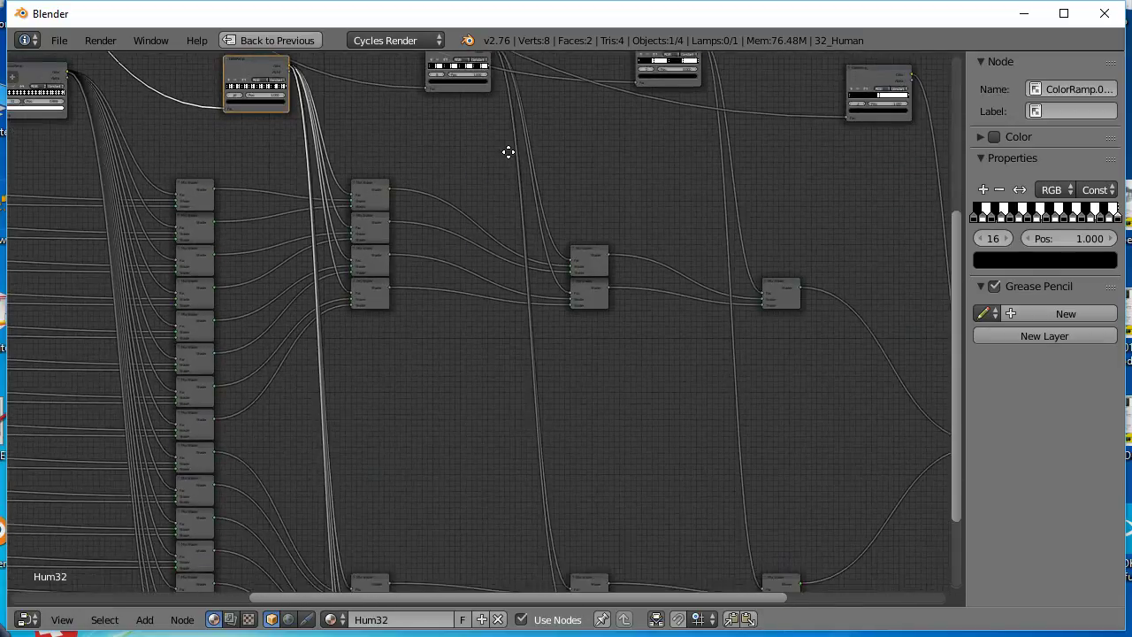
{"action": "scroll", "coordinate": [504, 163], "scroll_direction": "down", "scroll_amount": 3}
{"action": "middle_click_drag", "start_coordinate": [489, 235], "coordinate": [470, 316]}
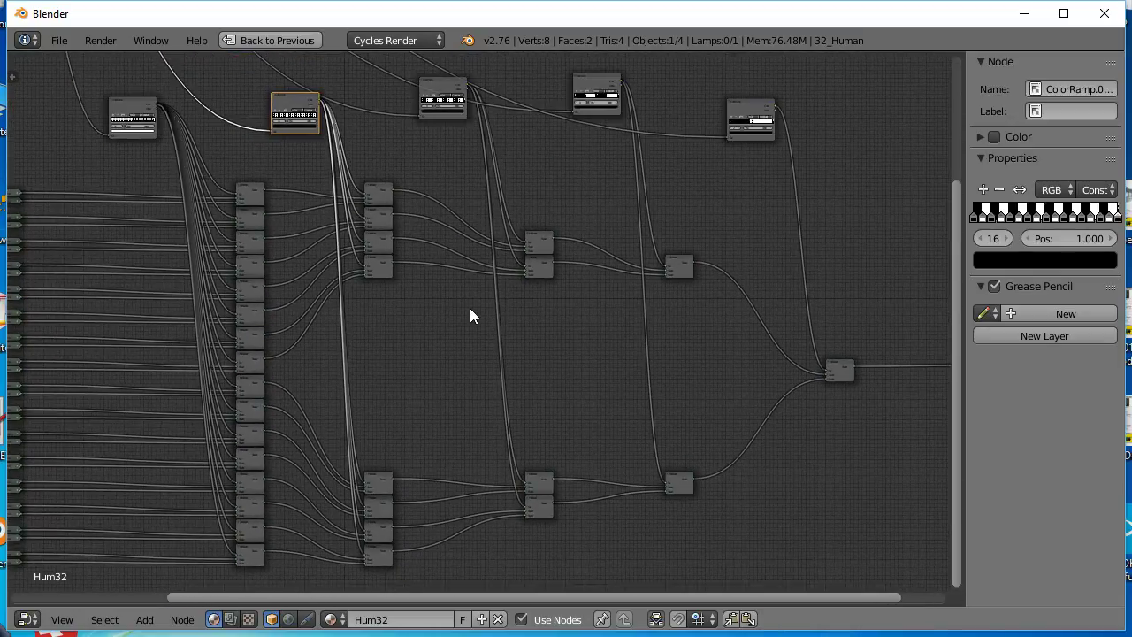
{"action": "left_click", "coordinate": [447, 81]}
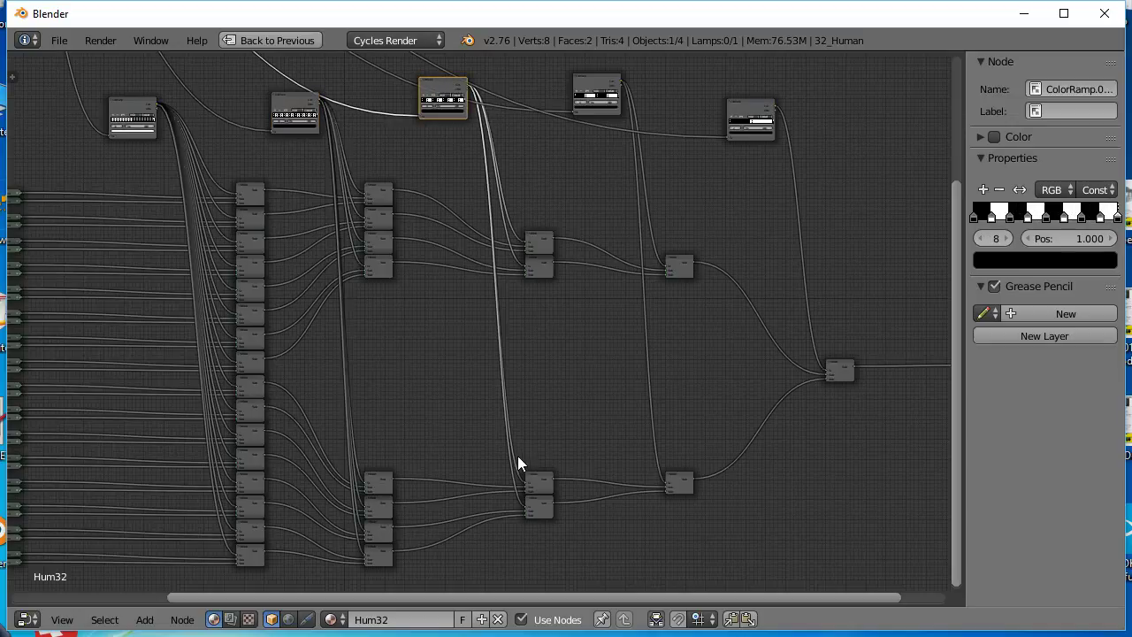
{"action": "key", "text": "KP_Decimal"}
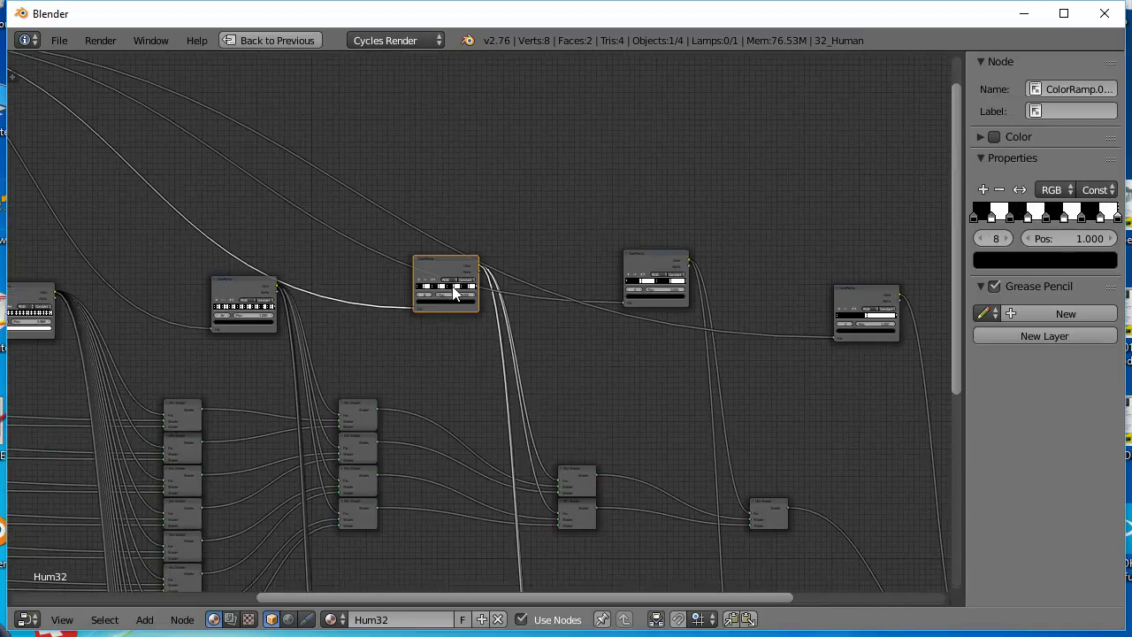
{"action": "scroll", "coordinate": [499, 309], "scroll_direction": "up", "scroll_amount": 3}
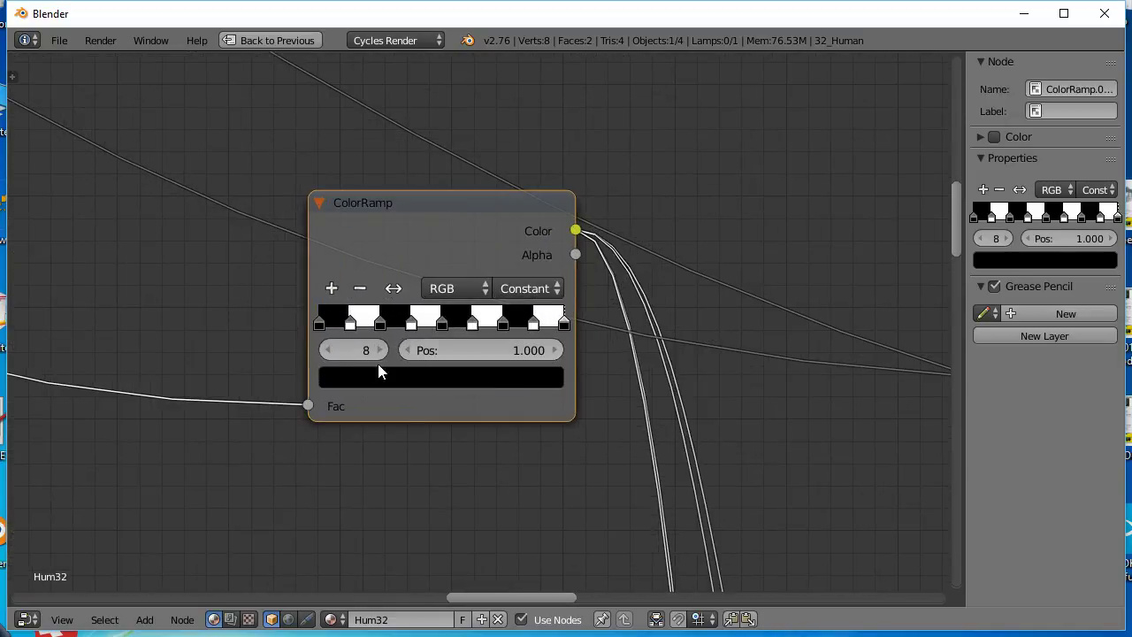
{"action": "scroll", "coordinate": [202, 338], "scroll_direction": "down", "scroll_amount": 6}
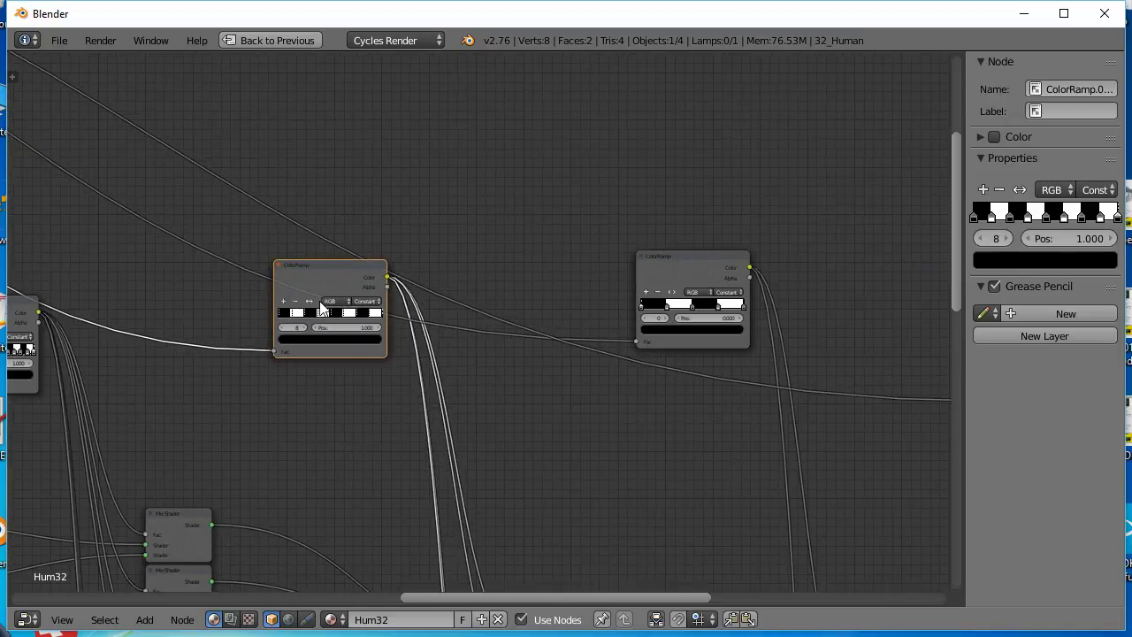
{"action": "middle_click_drag", "start_coordinate": [619, 430], "coordinate": [560, 138]}
{"action": "scroll", "coordinate": [561, 138], "scroll_direction": "down", "scroll_amount": 1}
{"action": "middle_click_drag", "start_coordinate": [556, 177], "coordinate": [401, 222]}
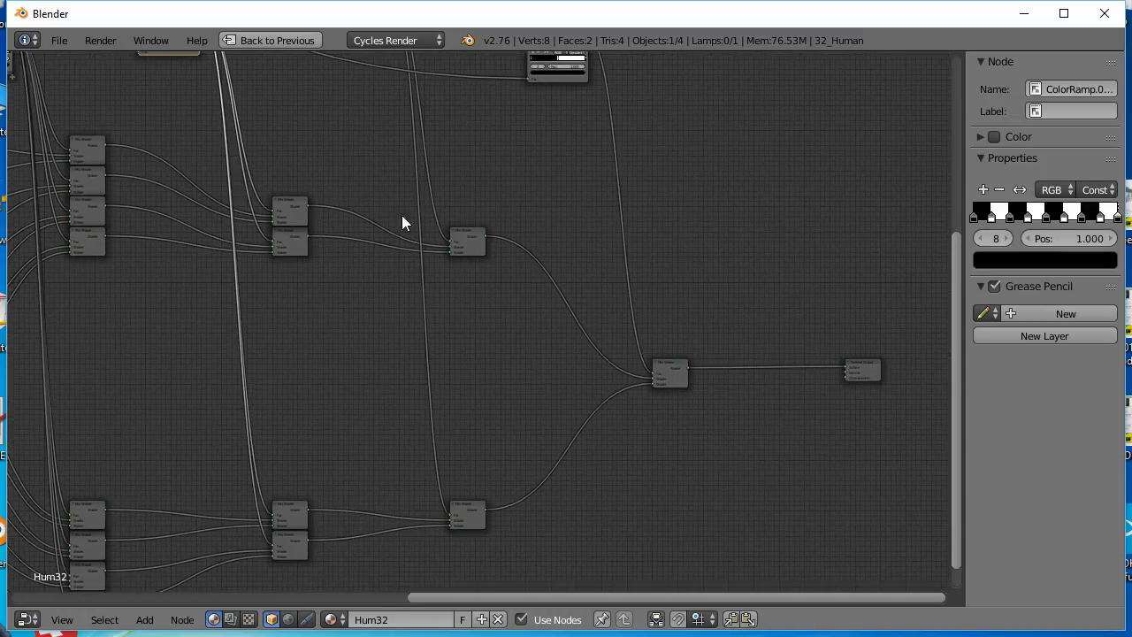
{"action": "scroll", "coordinate": [456, 238], "scroll_direction": "up", "scroll_amount": 8}
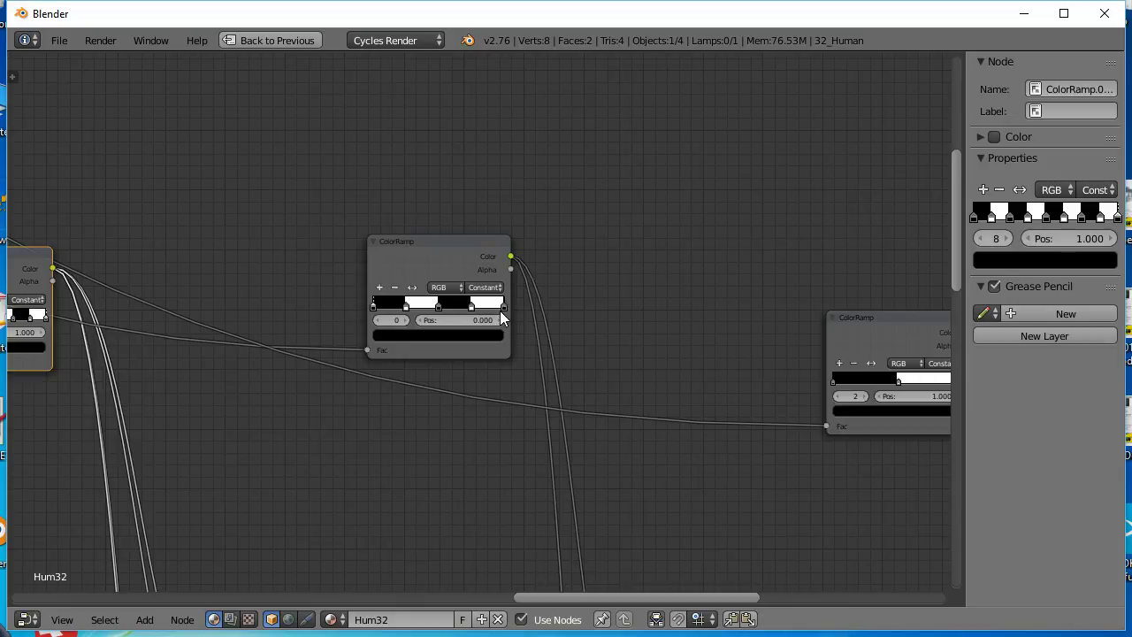
{"action": "left_click", "coordinate": [502, 306]}
{"action": "middle_click_drag", "start_coordinate": [480, 415], "coordinate": [462, 230]}
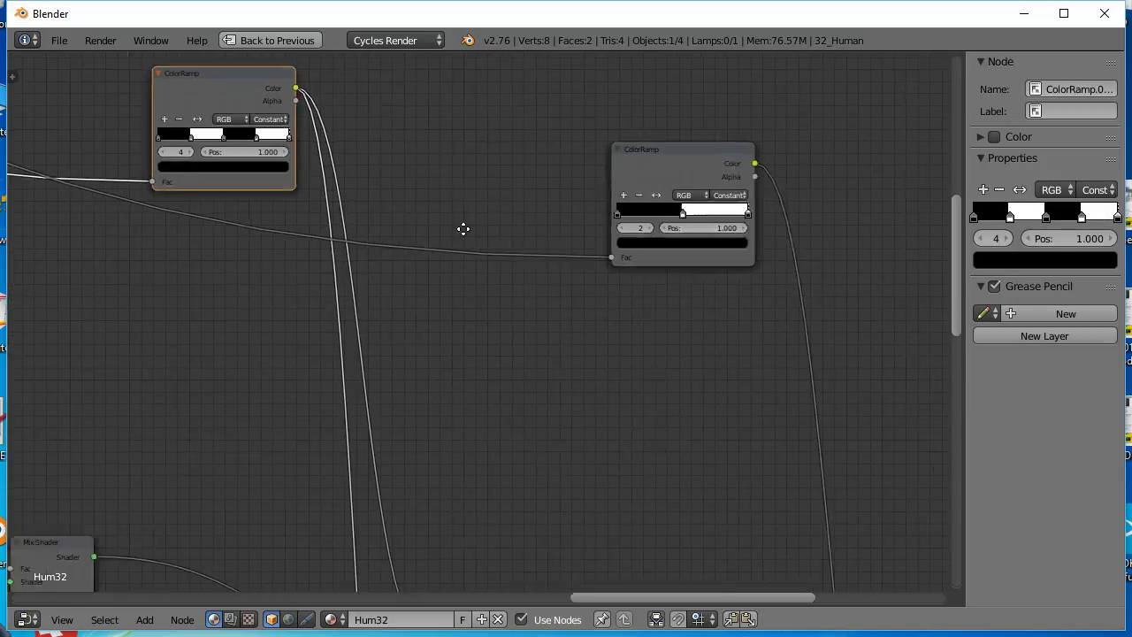
{"action": "scroll", "coordinate": [374, 245], "scroll_direction": "down", "scroll_amount": 6}
{"action": "middle_click_drag", "start_coordinate": [476, 301], "coordinate": [619, 379]}
{"action": "scroll", "coordinate": [495, 150], "scroll_direction": "up", "scroll_amount": 4}
- Move the Object Info node up and to the left in the node tree
{"action": "middle_click_drag", "start_coordinate": [482, 171], "coordinate": [619, 320]}
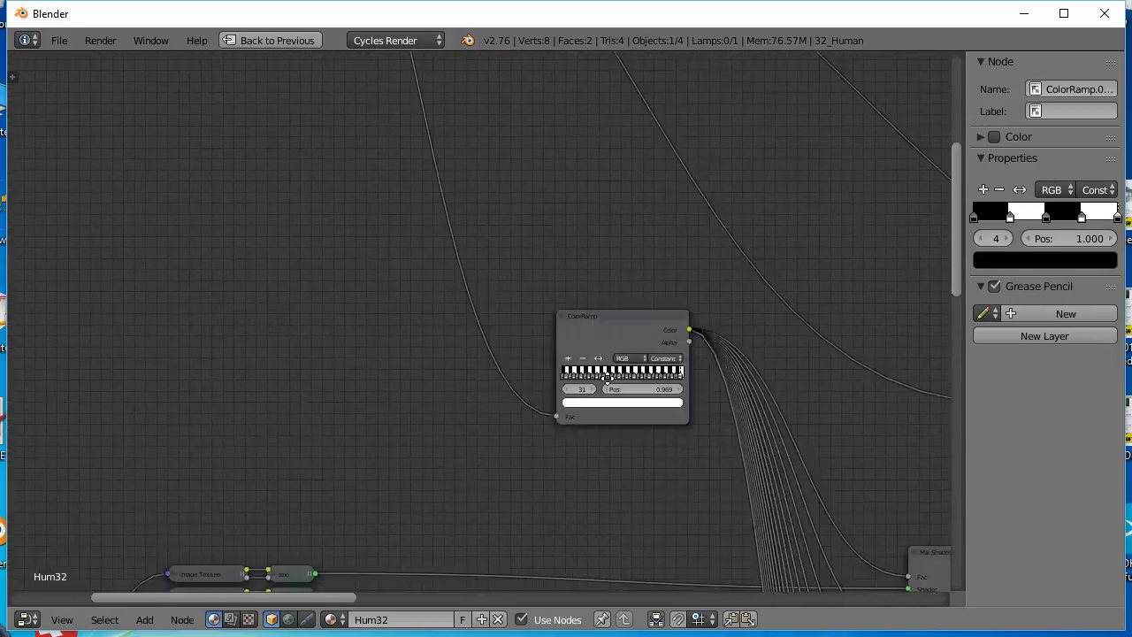
{"action": "scroll", "coordinate": [619, 320], "scroll_direction": "down", "scroll_amount": 2}
{"action": "middle_click_drag", "start_coordinate": [477, 277], "coordinate": [215, 285]}
{"action": "scroll", "coordinate": [212, 289], "scroll_direction": "down", "scroll_amount": 2}
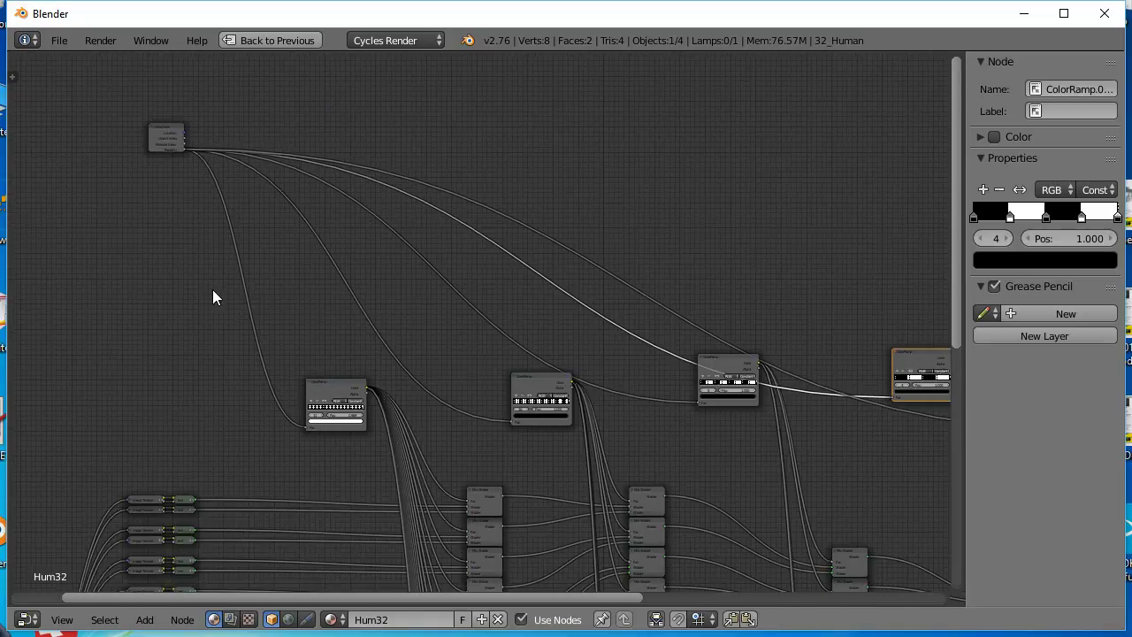
{"action": "scroll", "coordinate": [341, 389], "scroll_direction": "up", "scroll_amount": 2}
{"action": "scroll", "coordinate": [349, 380], "scroll_direction": "down", "scroll_amount": 2}
{"action": "middle_click_drag", "start_coordinate": [202, 214], "coordinate": [320, 275]}
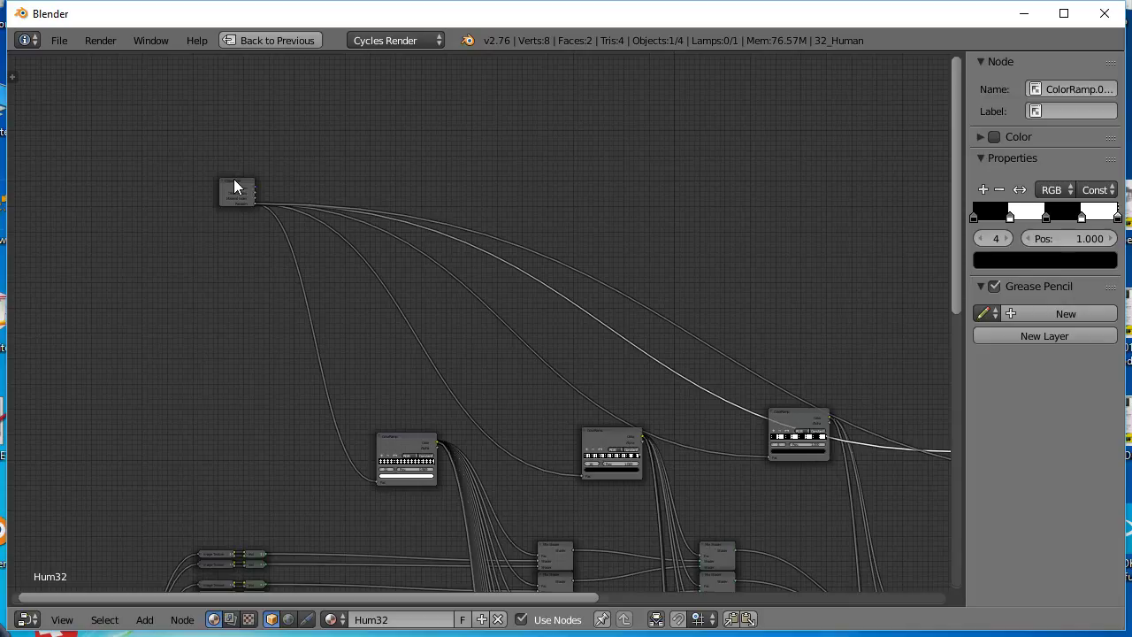
{"action": "left_click_drag", "start_coordinate": [235, 185], "coordinate": [62, 113]}
{"action": "scroll", "coordinate": [451, 378], "scroll_direction": "down", "scroll_amount": 2}
{"action": "middle_click_drag", "start_coordinate": [451, 377], "coordinate": [495, 434]}
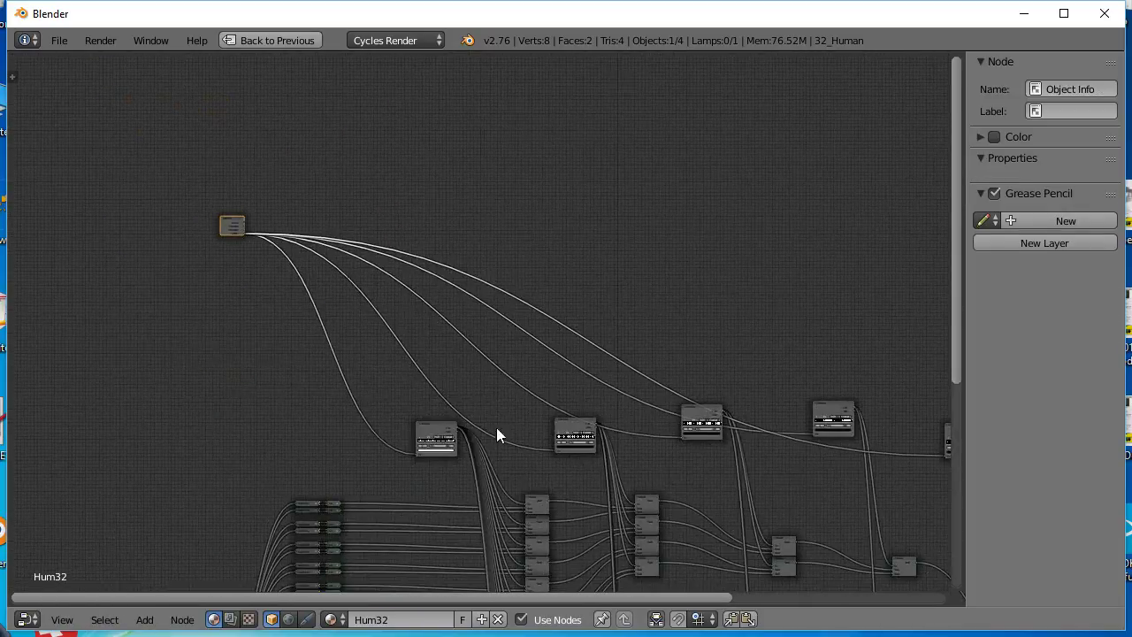
- Zoom and pan the node editor to frame the 31-stop ColorRamp node
{"action": "scroll", "coordinate": [407, 434], "scroll_direction": "up", "scroll_amount": 3}
{"action": "middle_click_drag", "start_coordinate": [406, 435], "coordinate": [619, 395]}
{"action": "scroll", "coordinate": [619, 396], "scroll_direction": "up", "scroll_amount": 2}
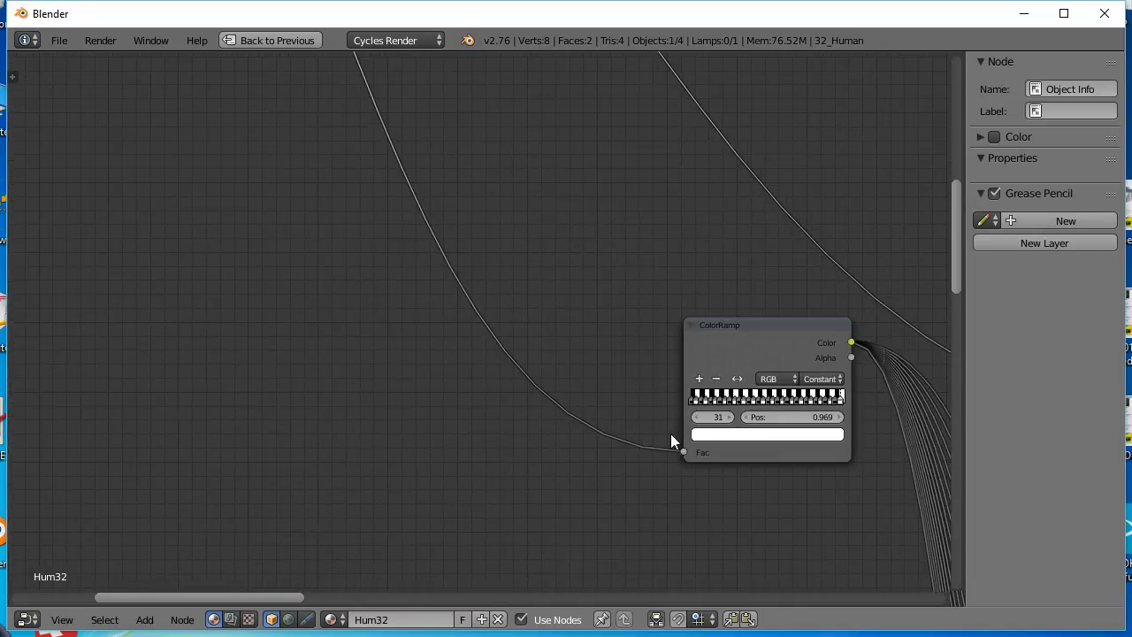
{"action": "middle_click_drag", "start_coordinate": [675, 444], "coordinate": [752, 435]}
{"action": "middle_click_drag", "start_coordinate": [842, 422], "coordinate": [407, 415]}
{"action": "scroll", "coordinate": [541, 387], "scroll_direction": "up", "scroll_amount": 2}
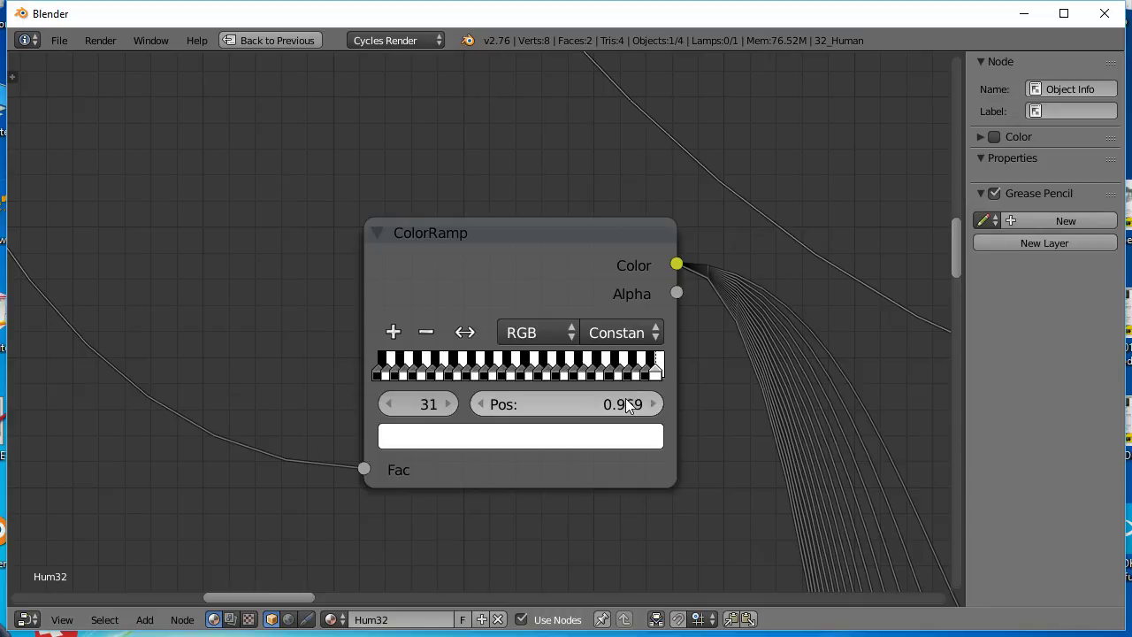
{"action": "scroll", "coordinate": [718, 431], "scroll_direction": "down", "scroll_amount": 2}
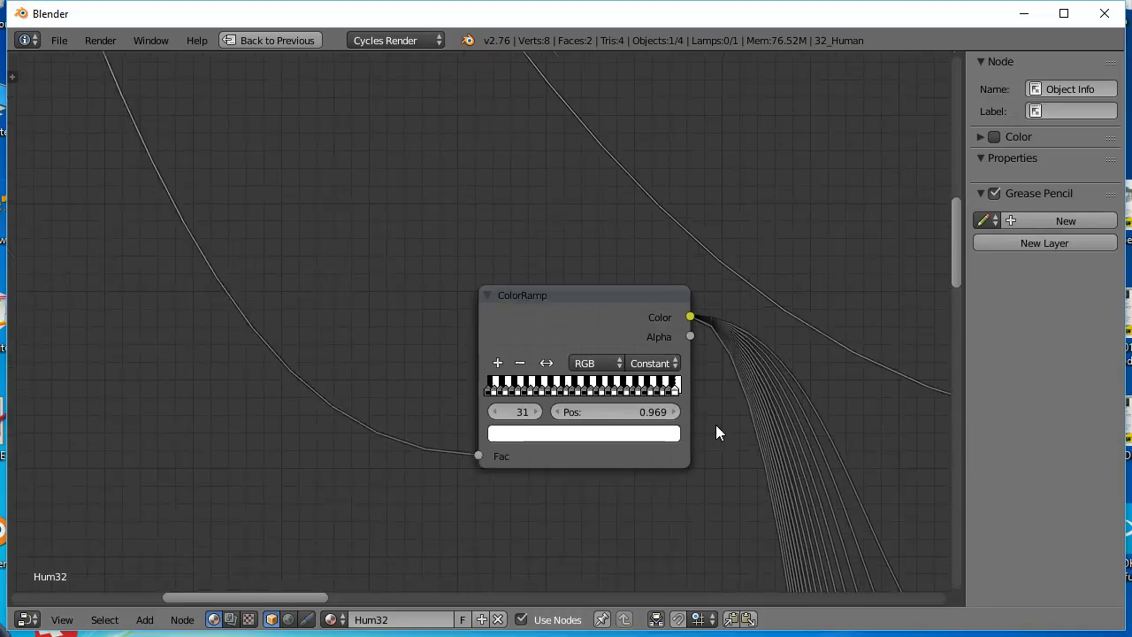
{"action": "middle_click_drag", "start_coordinate": [329, 416], "coordinate": [657, 354]}
{"action": "scroll", "coordinate": [581, 369], "scroll_direction": "down", "scroll_amount": 1}
{"action": "scroll", "coordinate": [582, 368], "scroll_direction": "down", "scroll_amount": 1}
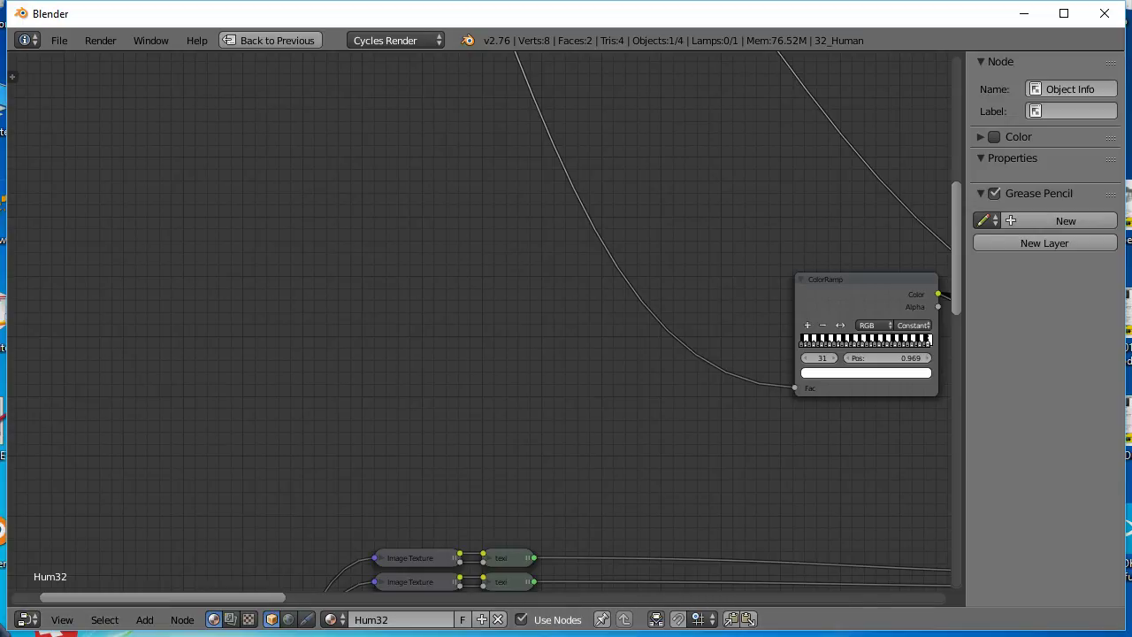
- Divide 1 by 32 in Windows Calculator to get 0,03125, then return to Blender
{"action": "left_click", "coordinate": [149, 611]}
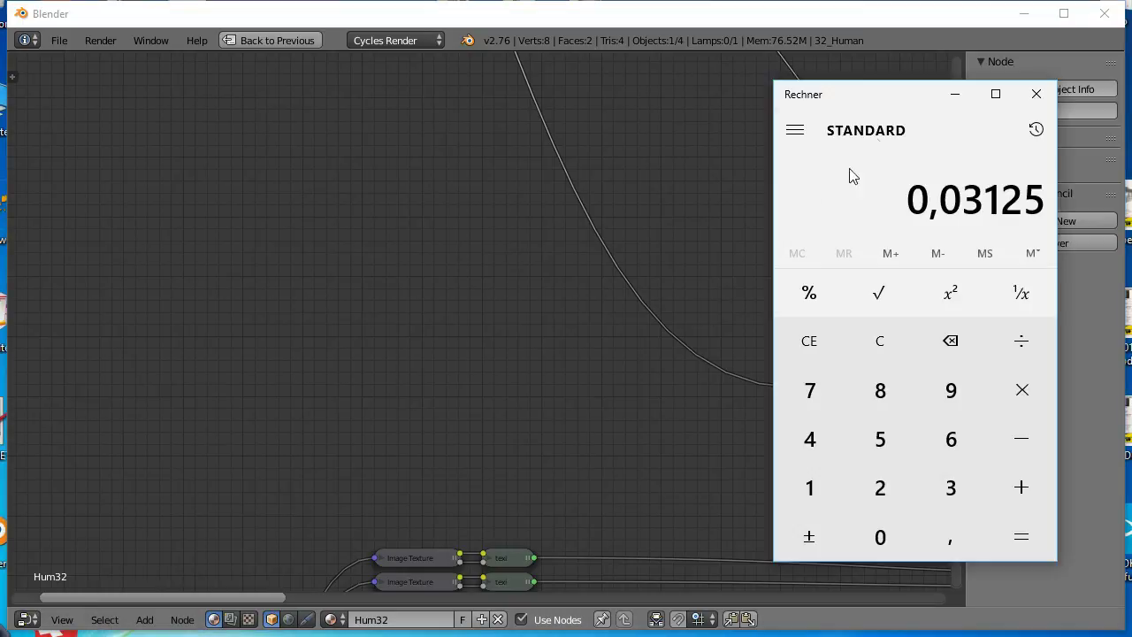
{"action": "left_click_drag", "start_coordinate": [891, 99], "coordinate": [917, 111]}
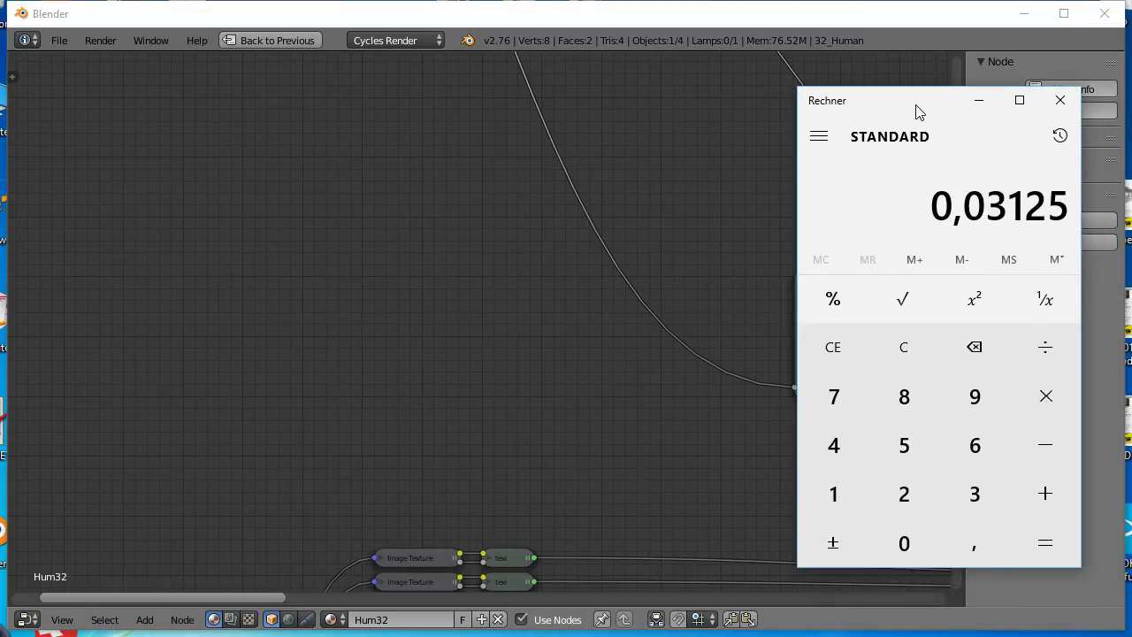
{"action": "key", "text": "Escape"}
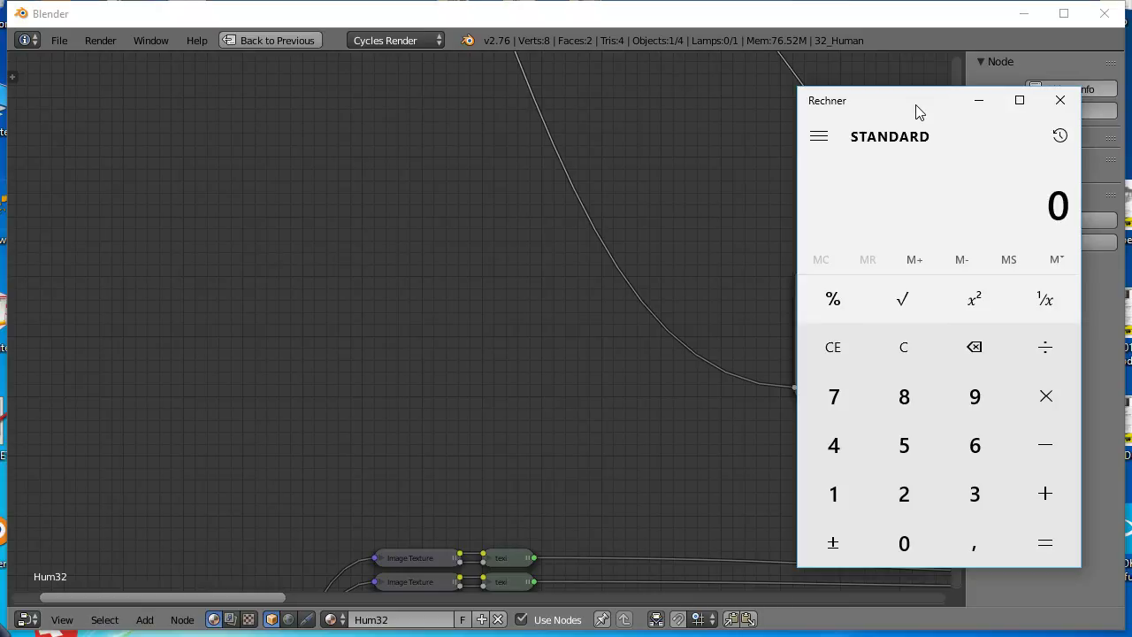
{"action": "key", "text": "1"}
{"action": "type", "text": "32"}
{"action": "key", "text": "Return"}
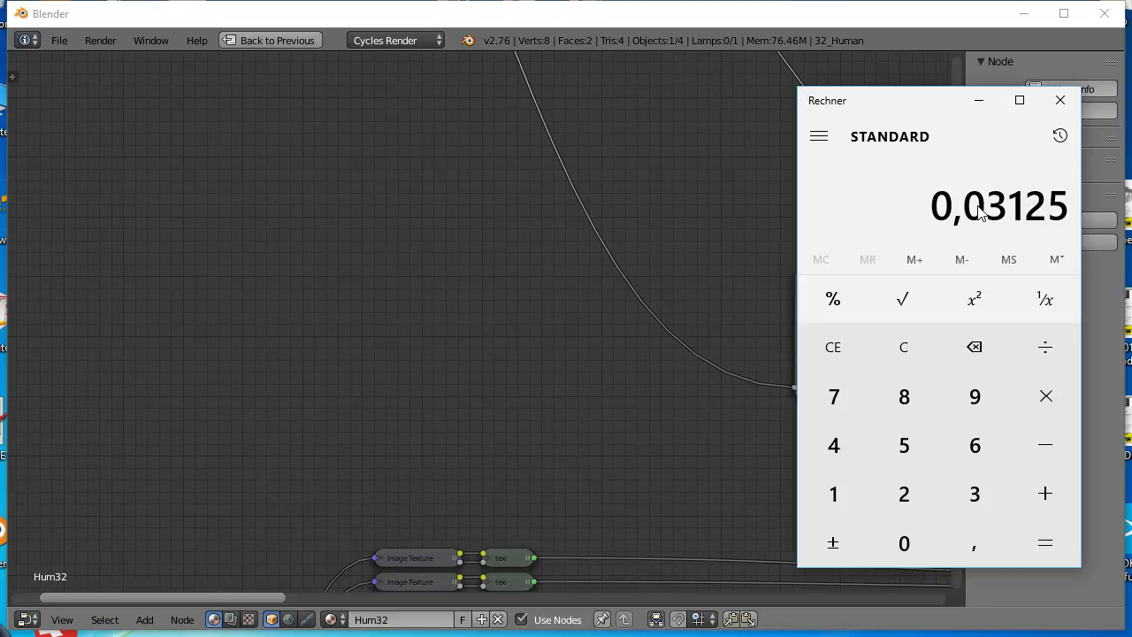
{"action": "middle_click_drag", "start_coordinate": [570, 439], "coordinate": [219, 604]}
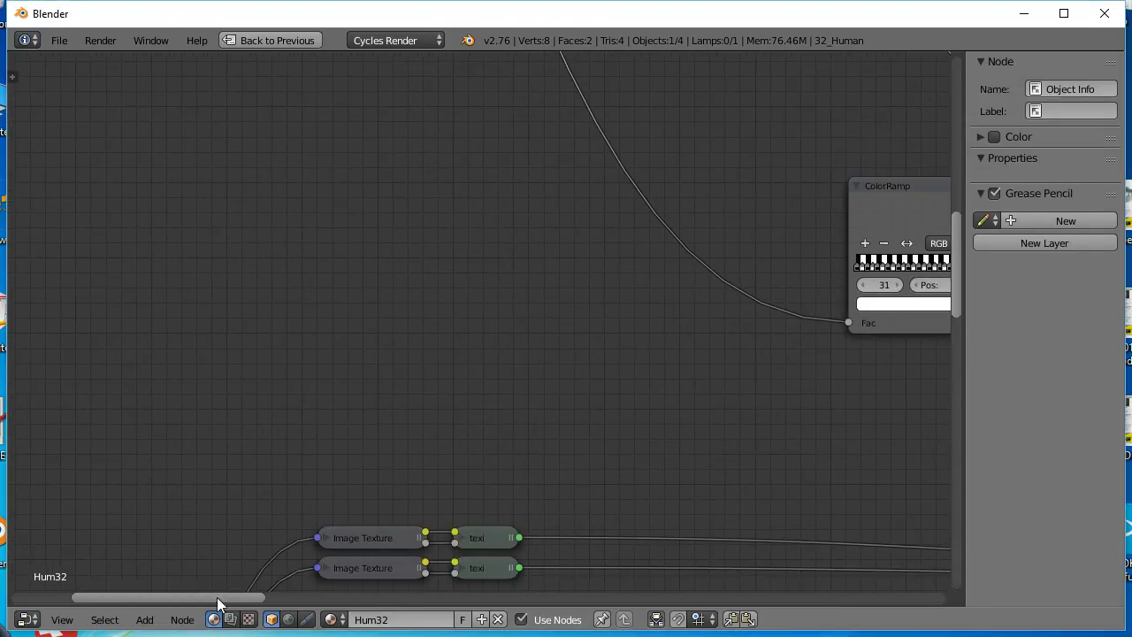
- Add a ColorRamp node from the Converter menu and place it in the tree
{"action": "left_click", "coordinate": [144, 619]}
{"action": "mouse_move", "coordinate": [187, 476]}
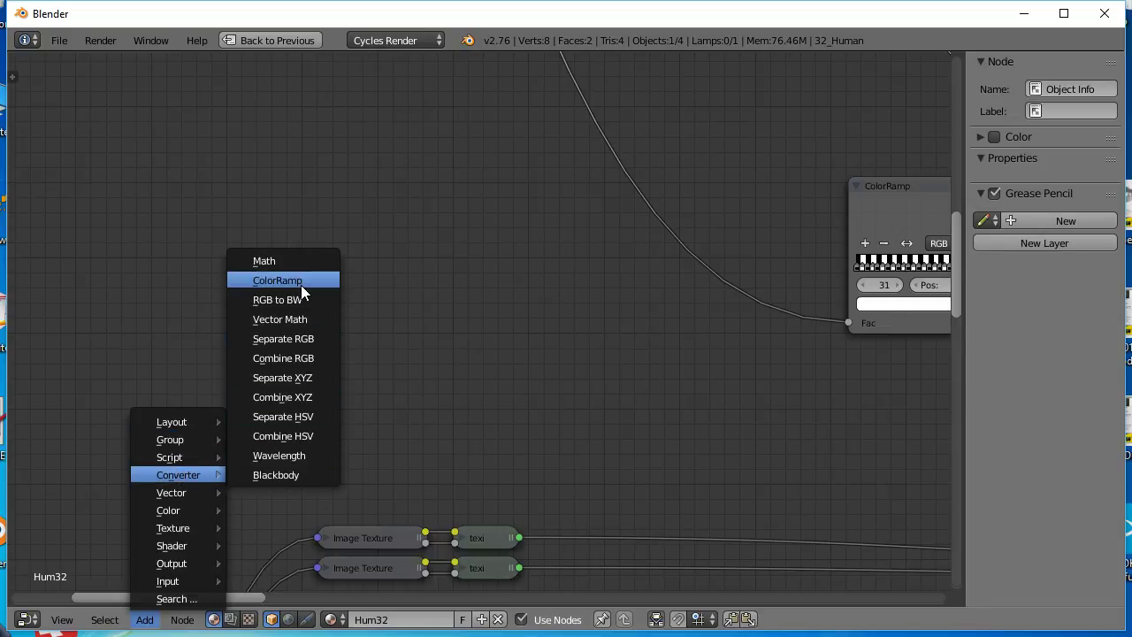
{"action": "left_click", "coordinate": [301, 280]}
{"action": "left_click", "coordinate": [407, 224]}
{"action": "scroll", "coordinate": [516, 282], "scroll_direction": "up", "scroll_amount": 2}
- Set the ramp to Constant interpolation and place its white stop at 0.031 (1/32)
{"action": "left_click", "coordinate": [573, 298]}
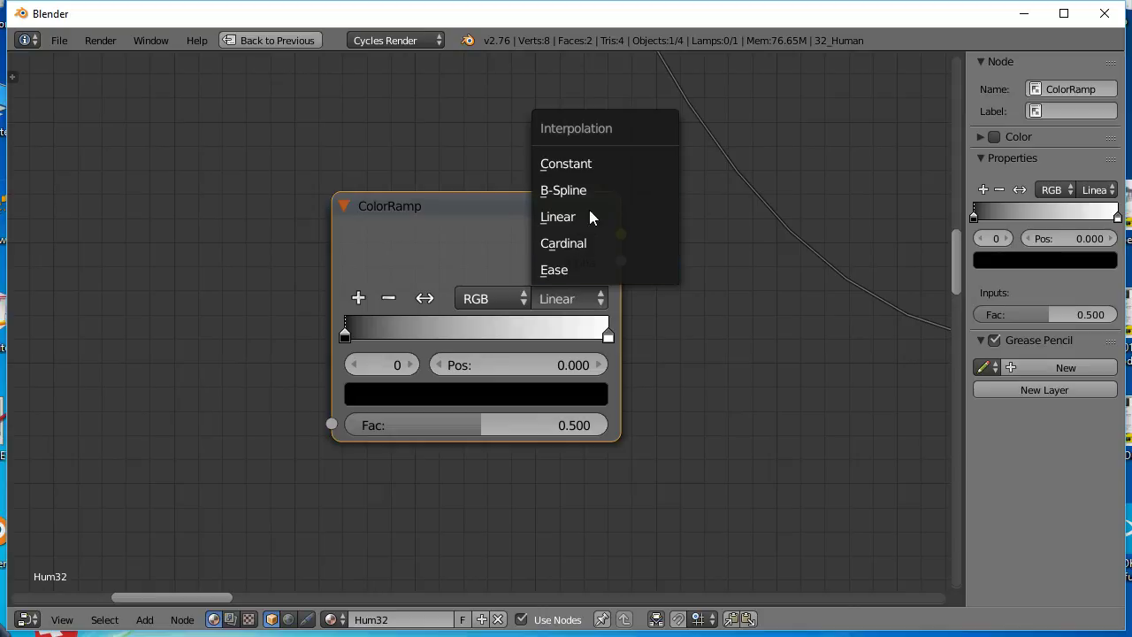
{"action": "left_click", "coordinate": [604, 166]}
{"action": "left_click_drag", "start_coordinate": [608, 336], "coordinate": [370, 337]}
{"action": "left_click", "coordinate": [561, 365]}
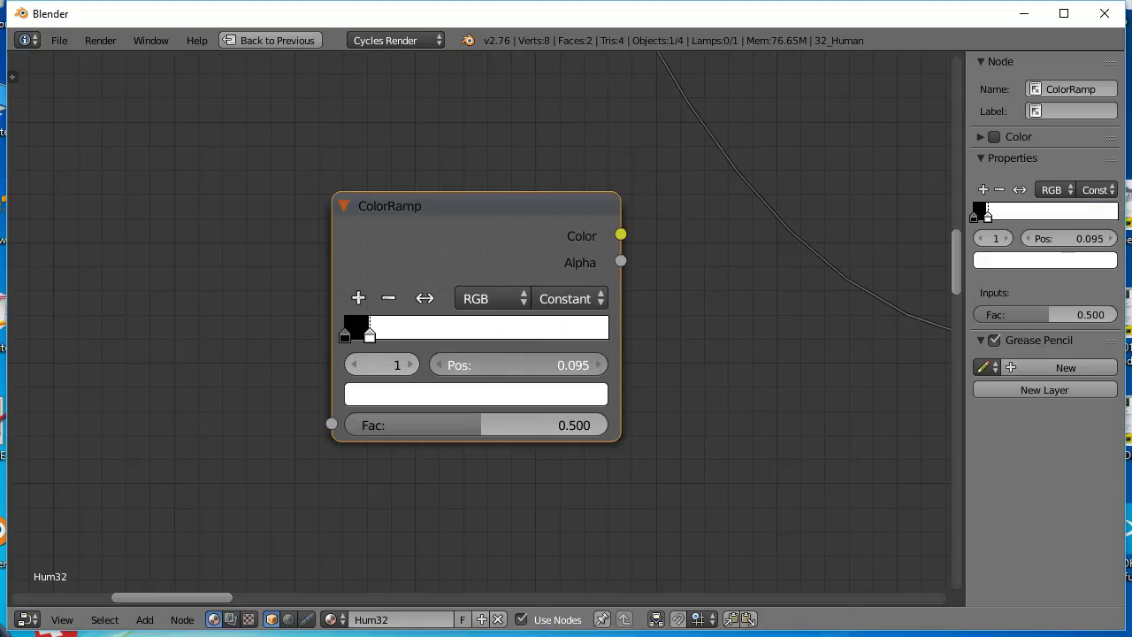
{"action": "type", "text": "0.03125"}
{"action": "key", "text": "Return"}
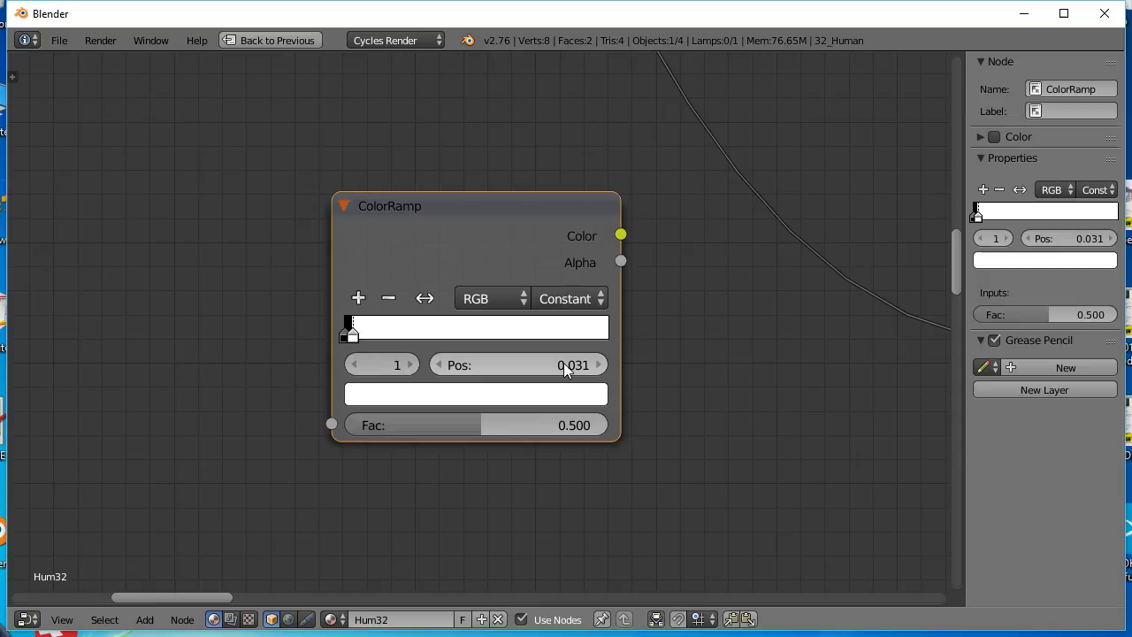
- Copy the 0.03125 position value and add a new stop at 0.03125*2
{"action": "left_click", "coordinate": [563, 363]}
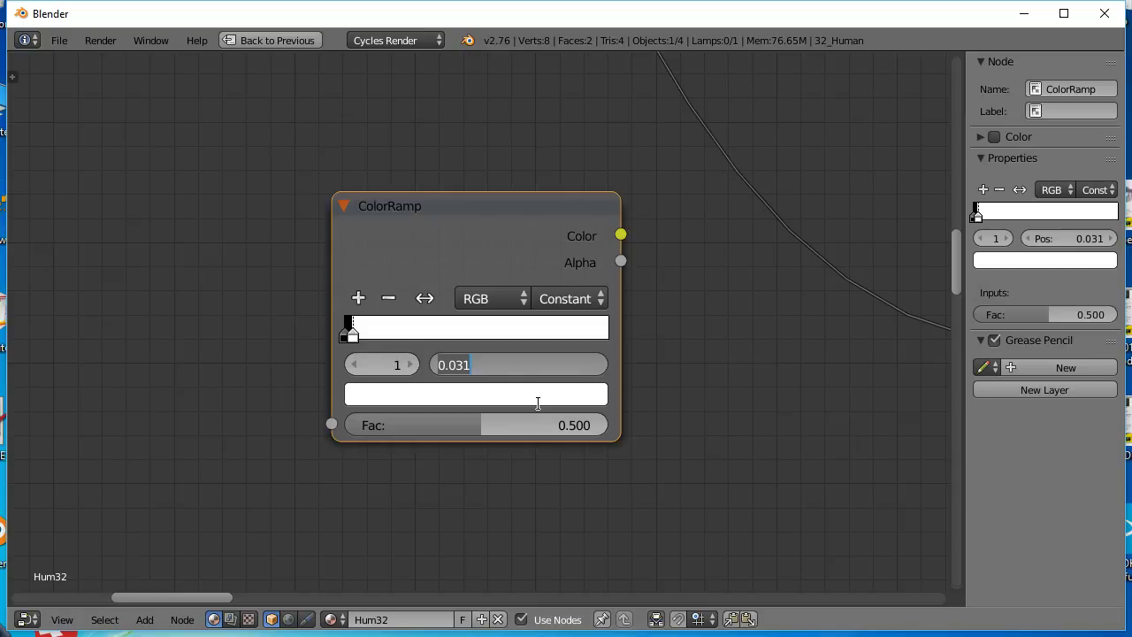
{"action": "type", "text": "0"}
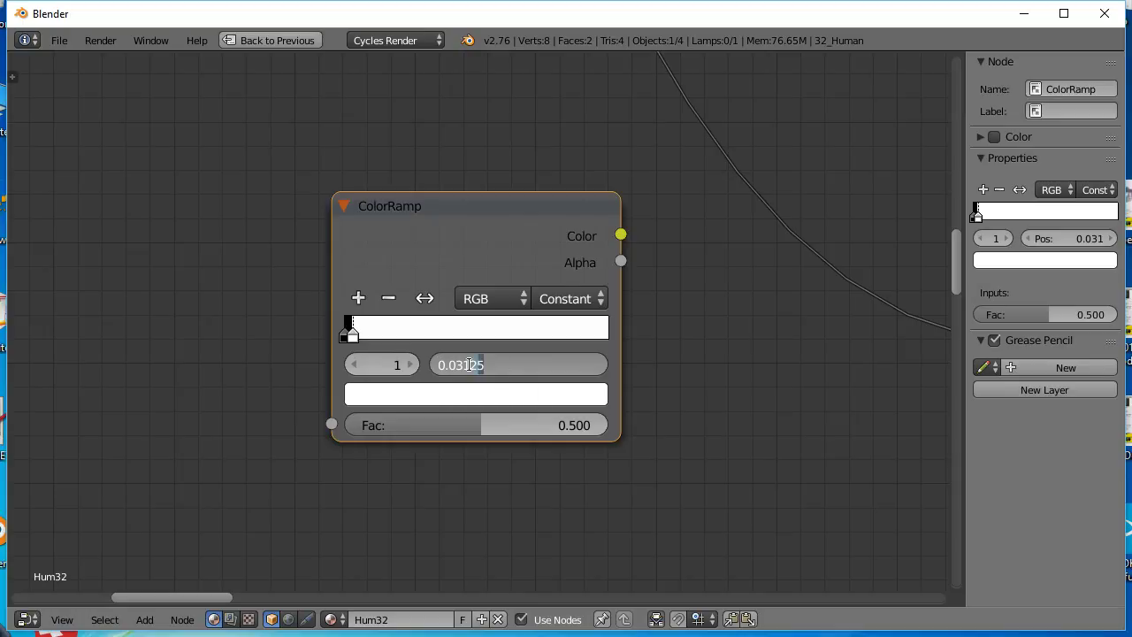
{"action": "left_click_drag", "start_coordinate": [469, 365], "coordinate": [433, 364]}
{"action": "key", "text": "ctrl+c"}
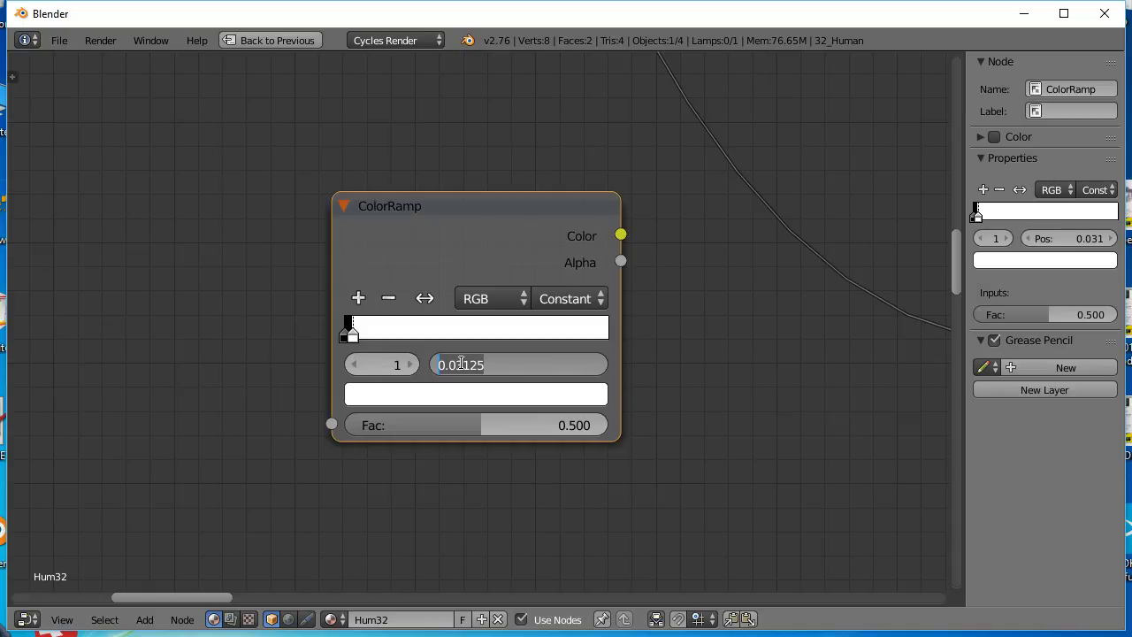
{"action": "key", "text": "Return"}
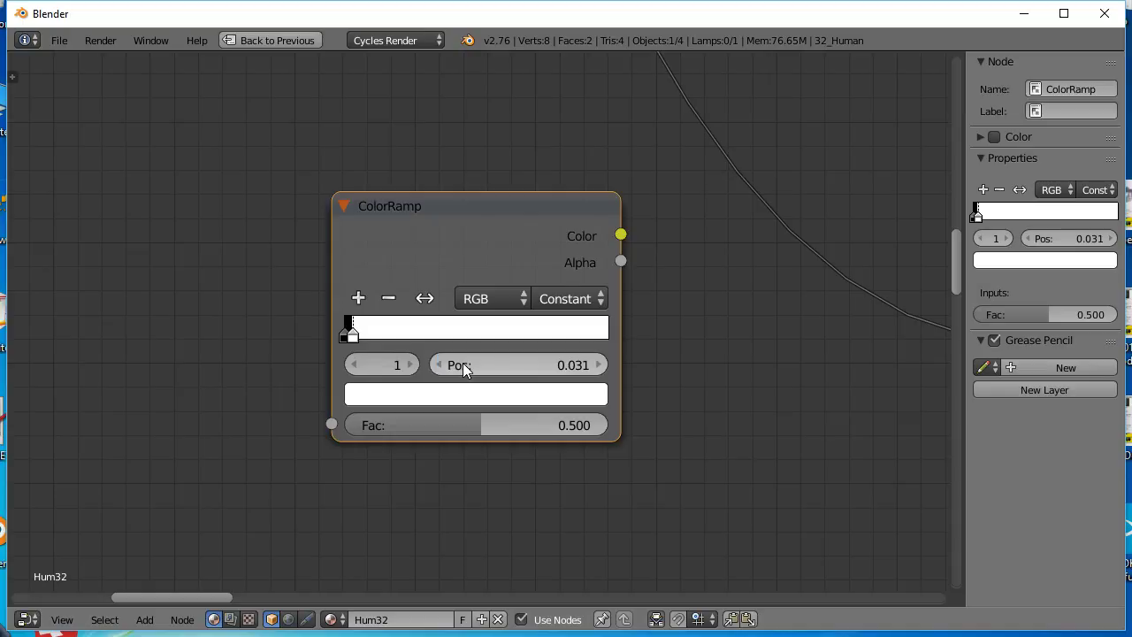
{"action": "left_click", "coordinate": [356, 298]}
{"action": "left_click", "coordinate": [526, 360]}
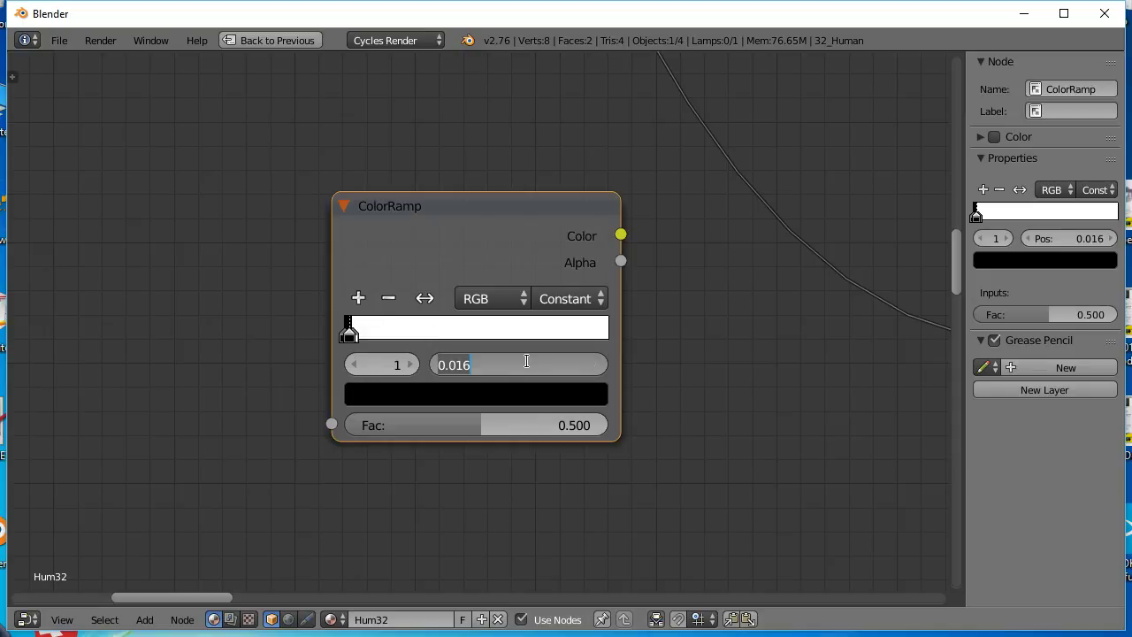
{"action": "key", "text": "ctrl+v"}
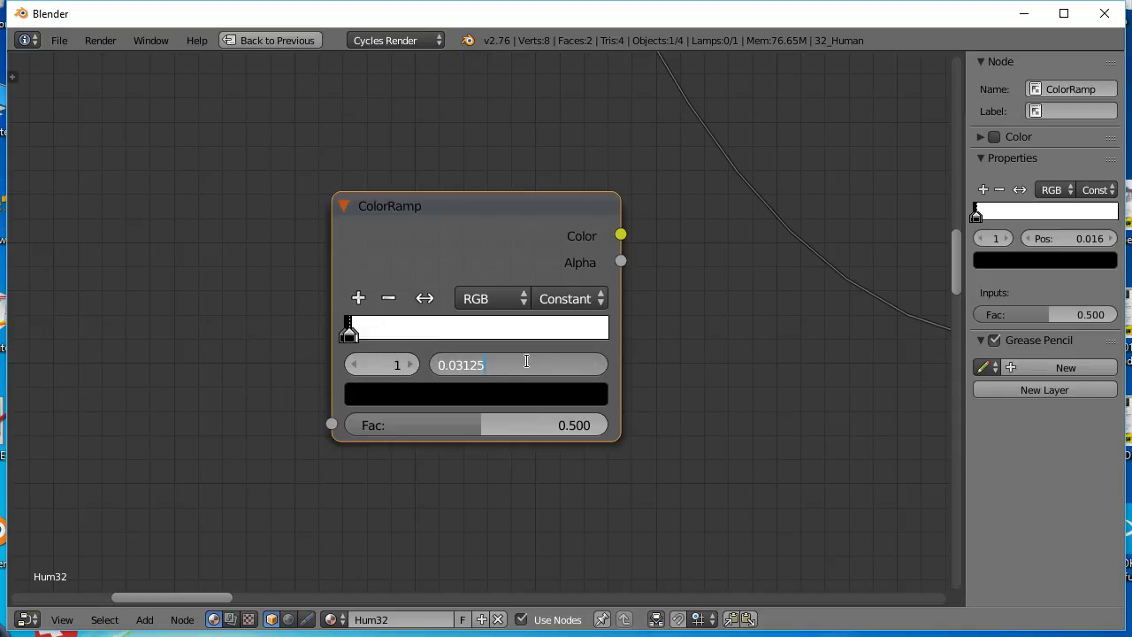
{"action": "type", "text": "*2"}
{"action": "key", "text": "Return"}
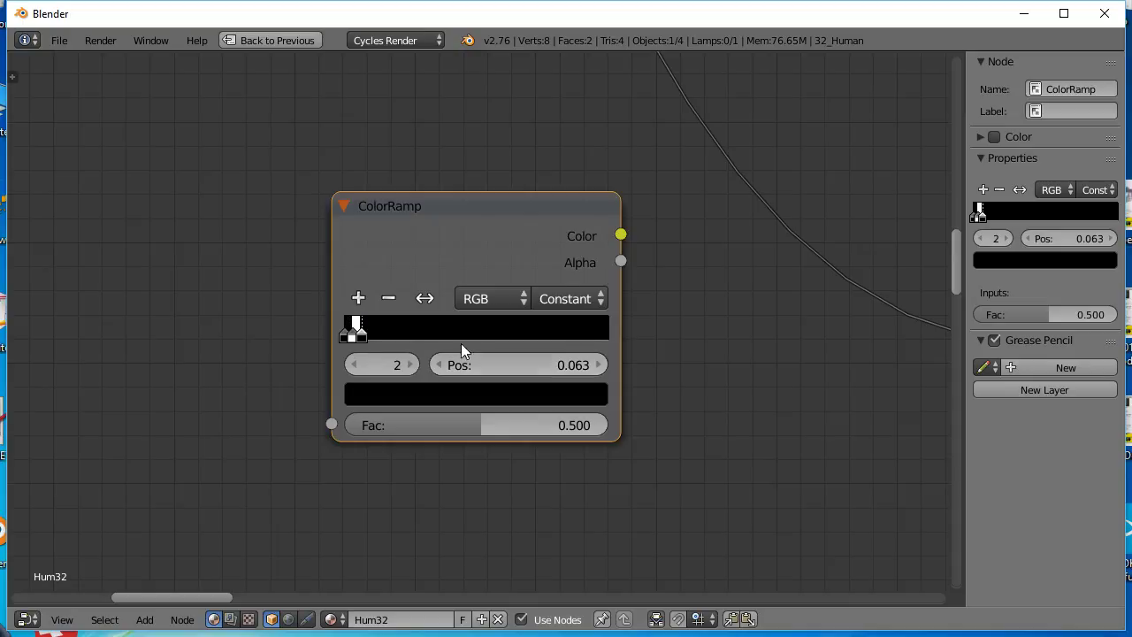
- Add two more stops at positions 0.03125*3 and 0.03125*4
{"action": "left_click", "coordinate": [358, 298]}
{"action": "left_click", "coordinate": [520, 360]}
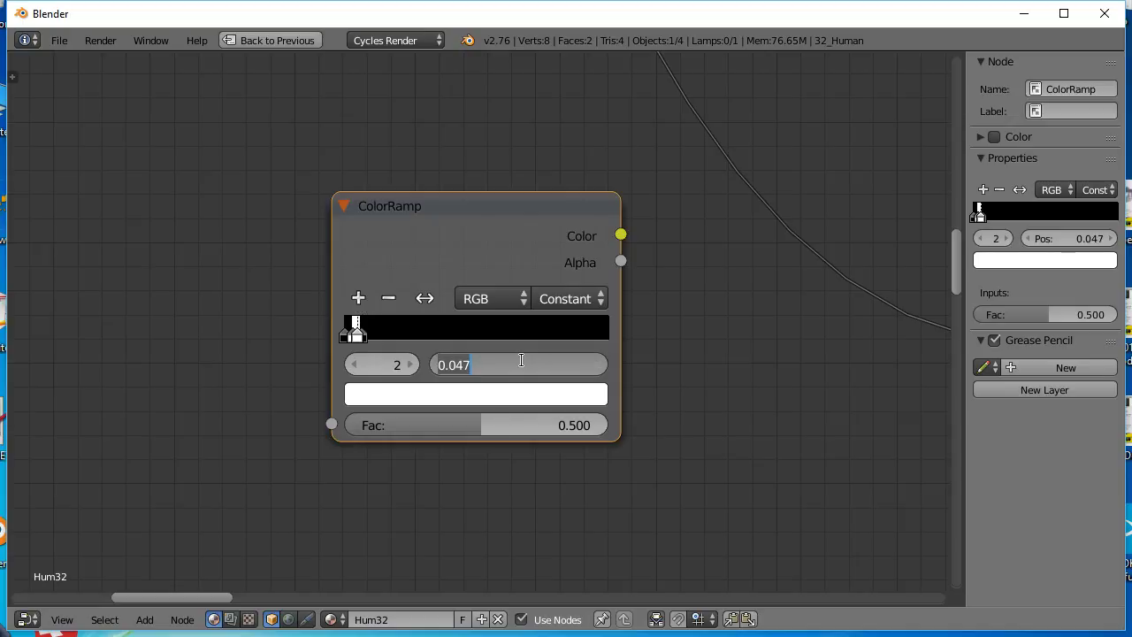
{"action": "key", "text": "ctrl+v"}
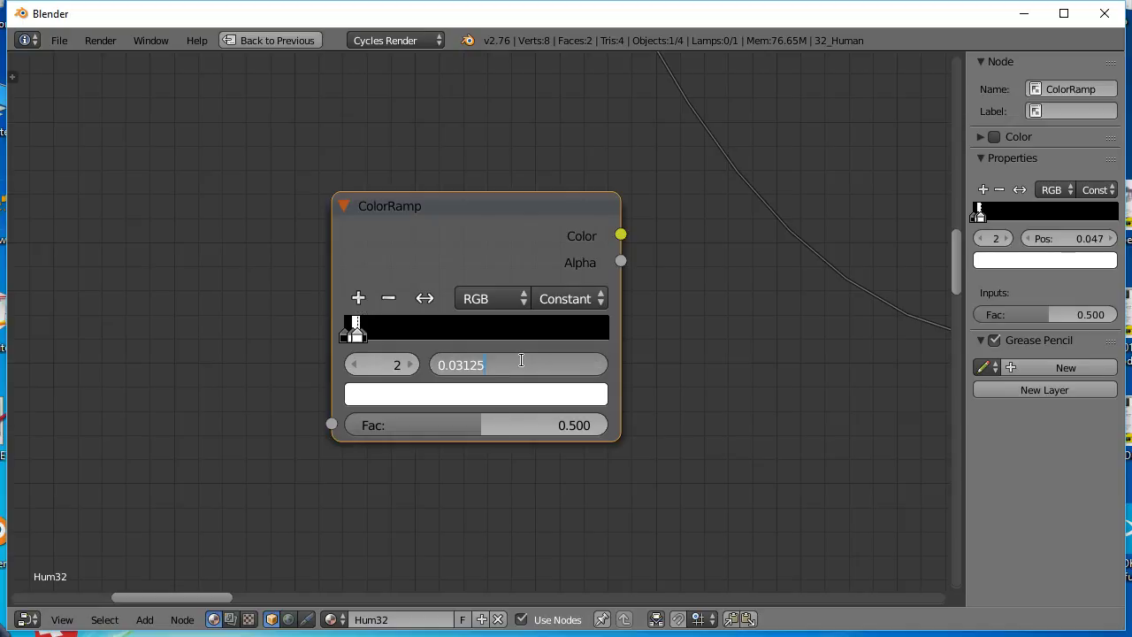
{"action": "type", "text": "*3"}
{"action": "key", "text": "Return"}
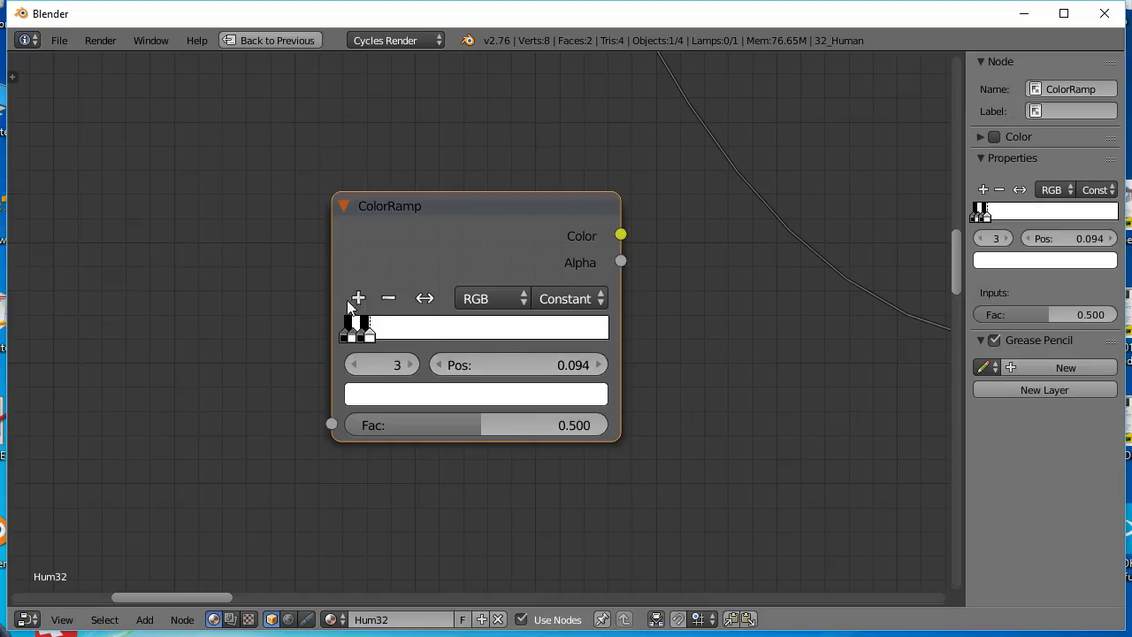
{"action": "left_click", "coordinate": [358, 298]}
{"action": "left_click", "coordinate": [550, 359]}
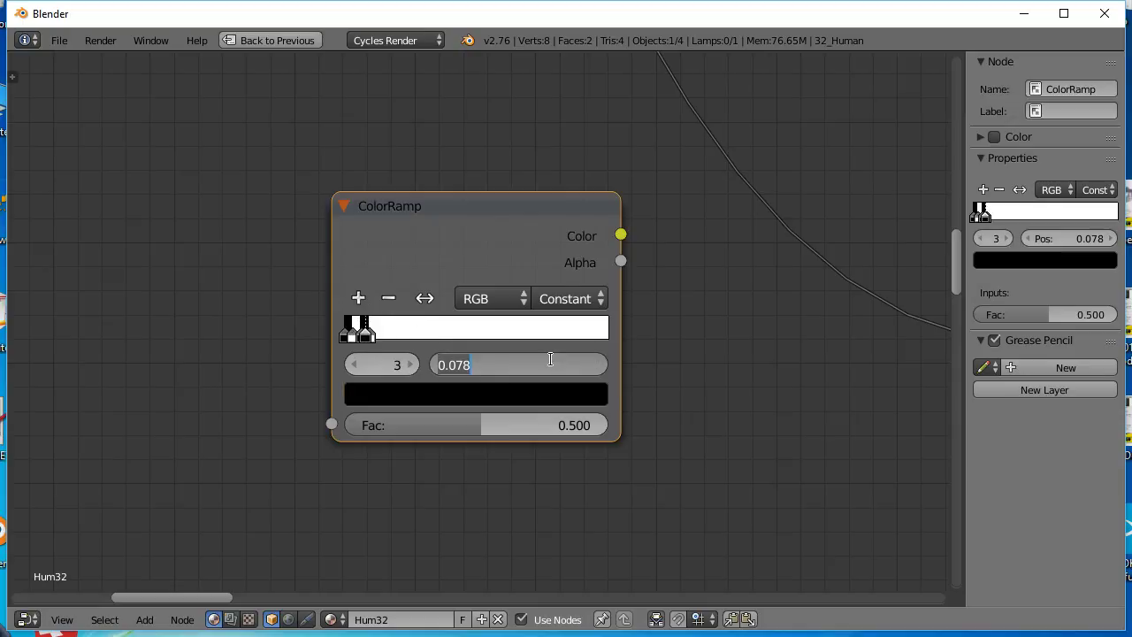
{"action": "key", "text": "ctrl+v"}
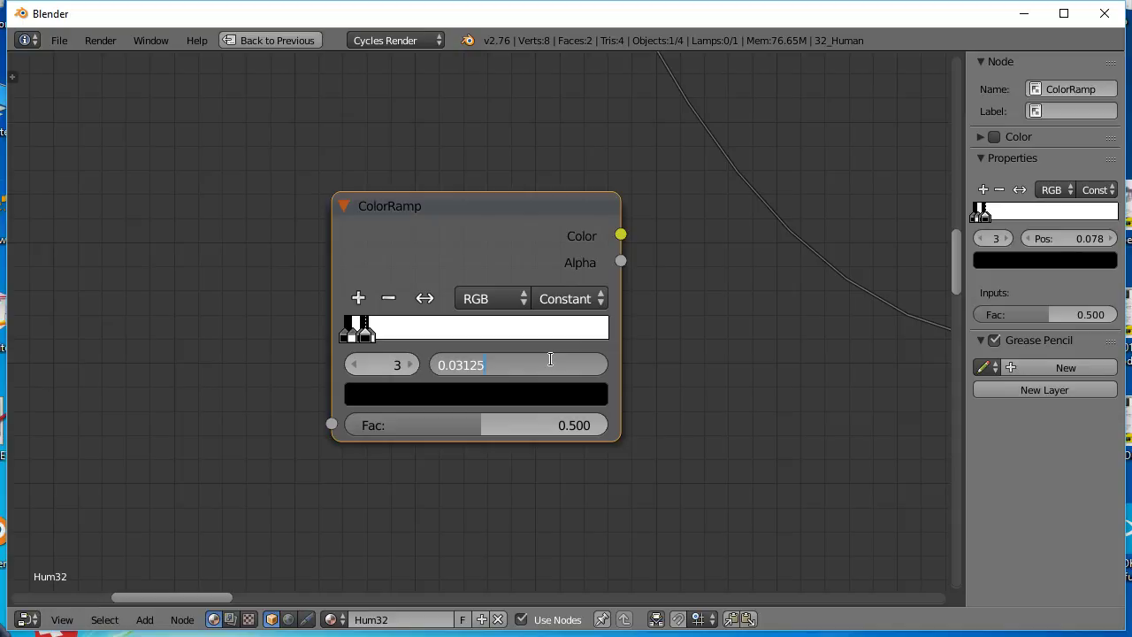
{"action": "type", "text": "*4"}
{"action": "key", "text": "Return"}
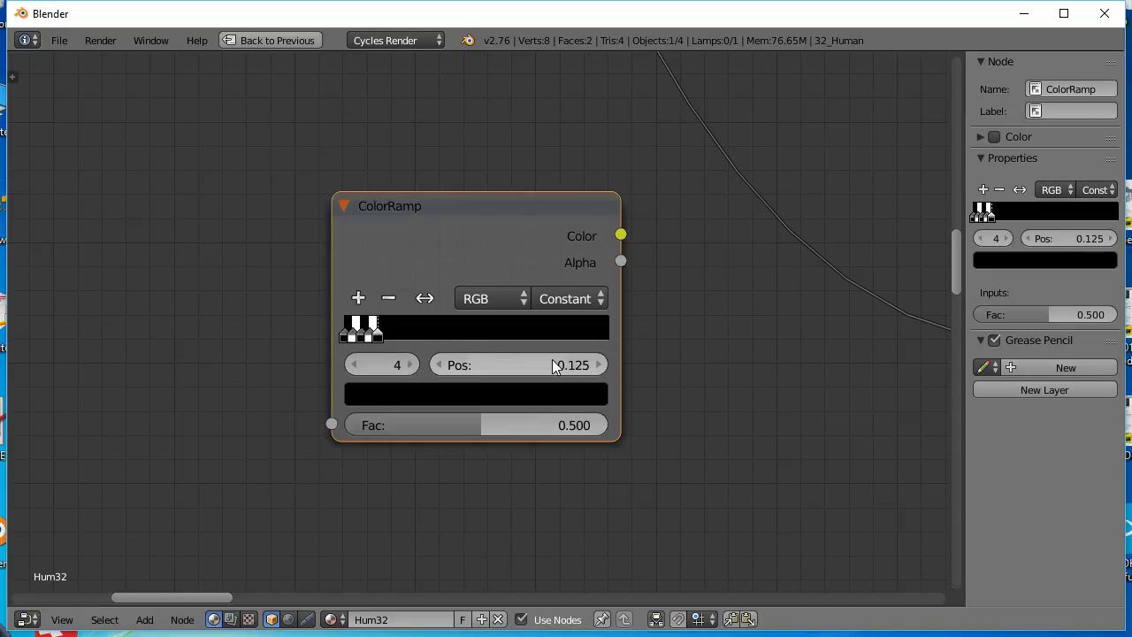
- Add stops at 0.03125*5 and 0.03125*6, the last landing at 0.188
{"action": "left_click", "coordinate": [362, 297]}
{"action": "left_click", "coordinate": [536, 363]}
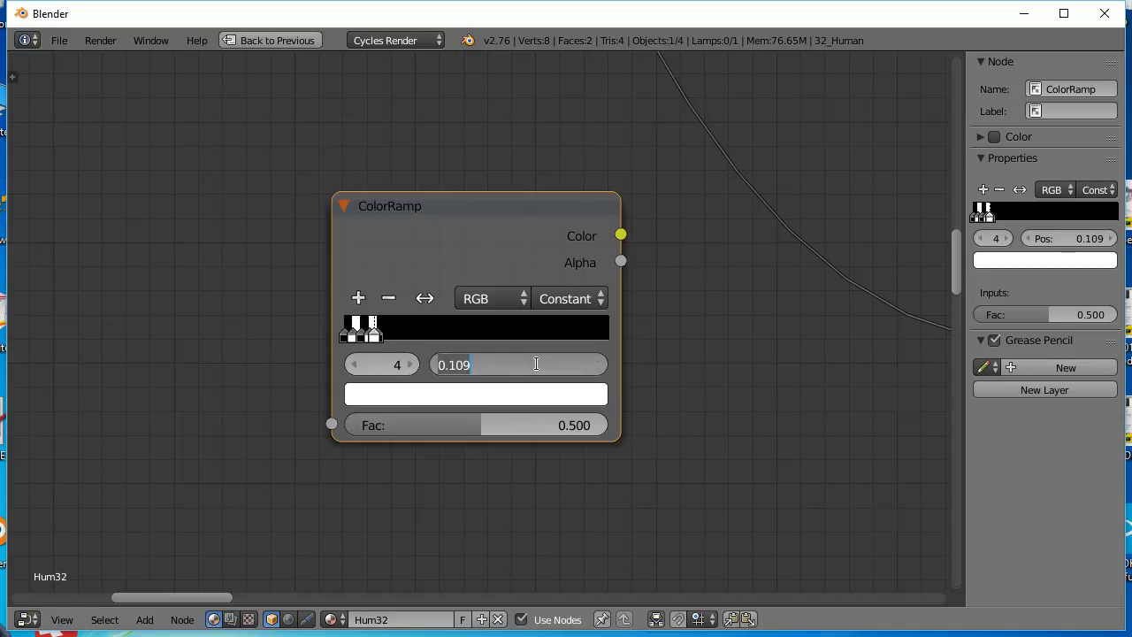
{"action": "key", "text": "ctrl+v"}
{"action": "type", "text": "*5"}
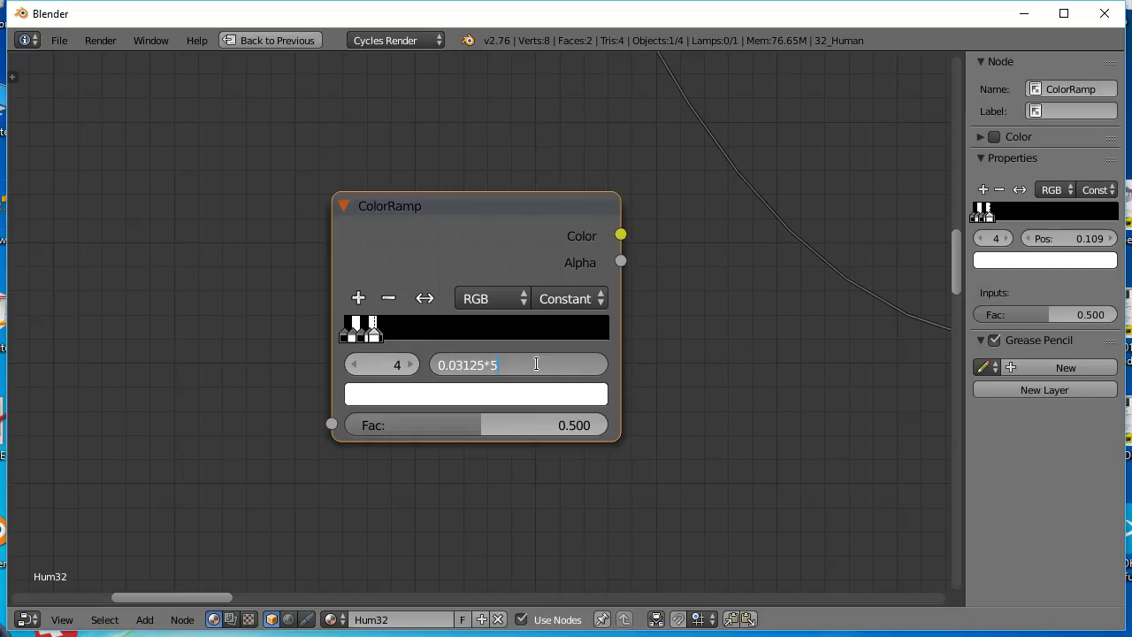
{"action": "key", "text": "Return"}
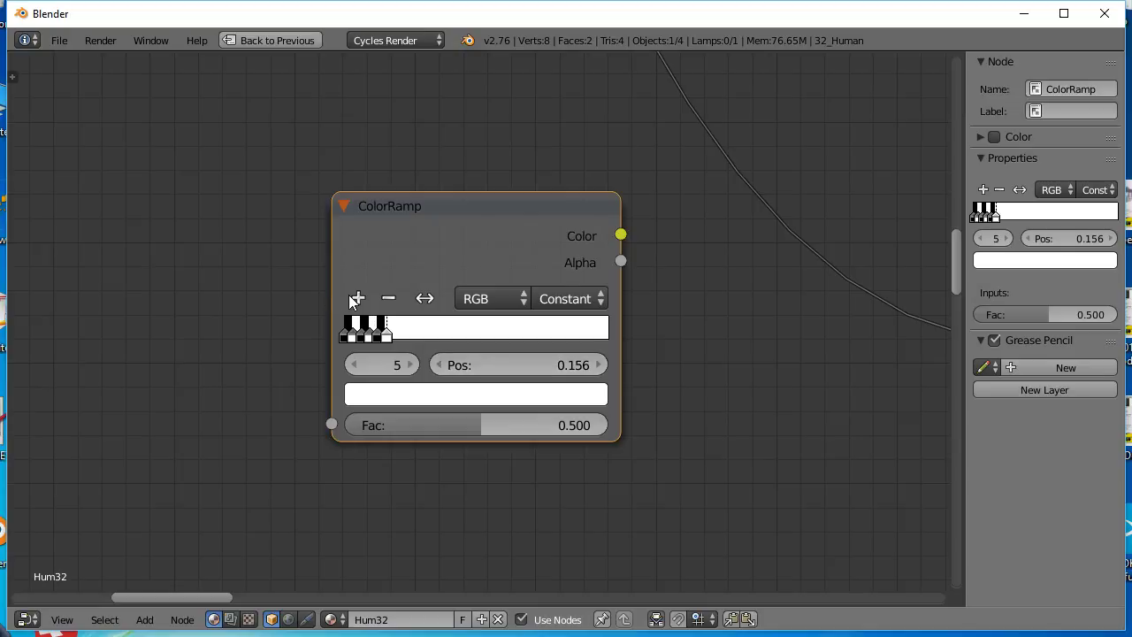
{"action": "left_click", "coordinate": [358, 297]}
{"action": "left_click", "coordinate": [564, 365]}
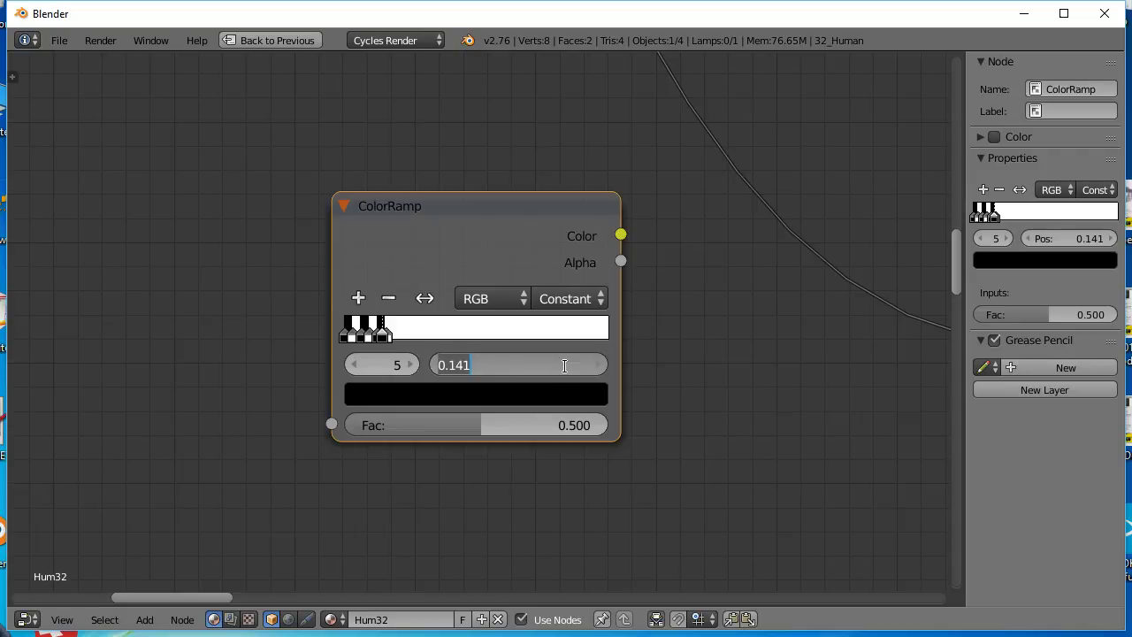
{"action": "key", "text": "ctrl+v"}
{"action": "type", "text": "*6"}
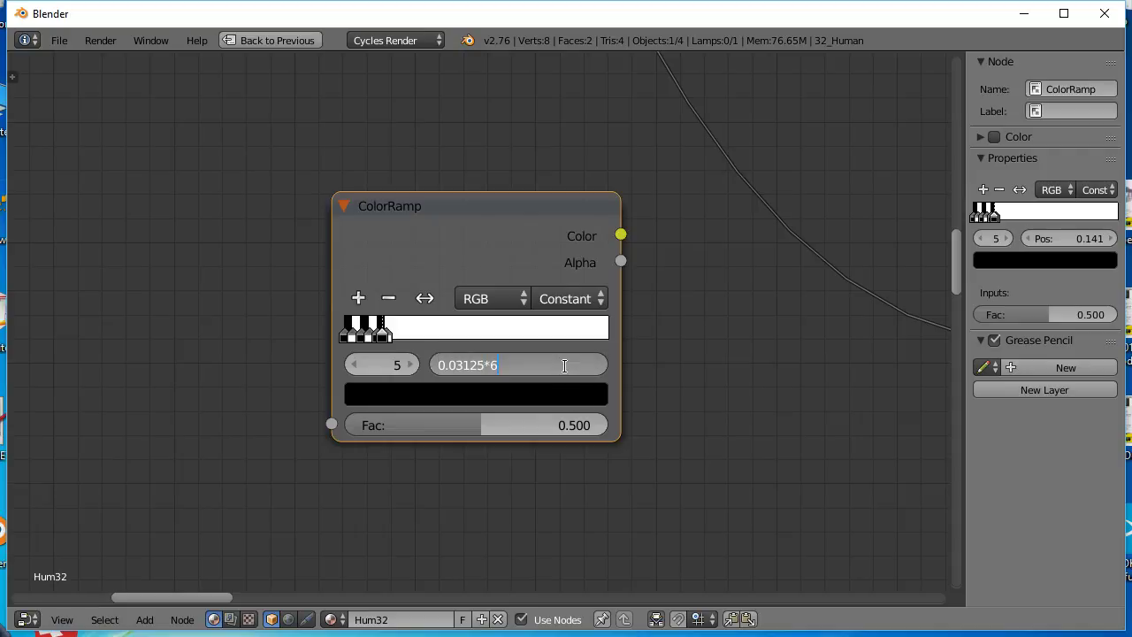
{"action": "key", "text": "Return"}
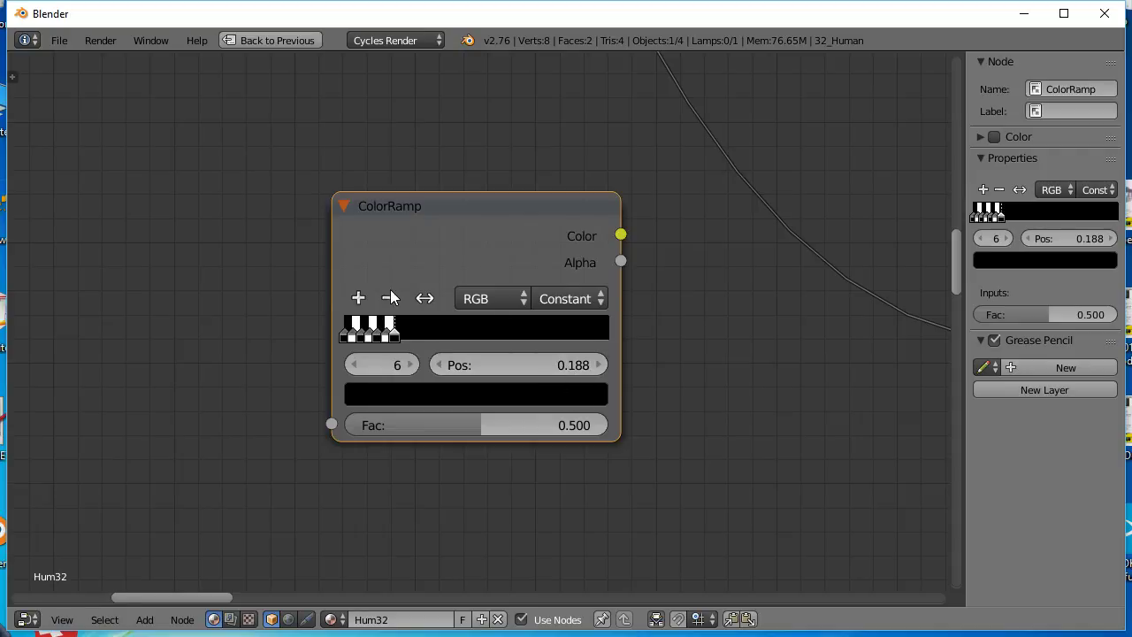
- Zoom and pan across the Hum32 tree to survey the ColorRamp, Image Texture and Mix Shader columns
{"action": "scroll", "coordinate": [412, 310], "scroll_direction": "up", "scroll_amount": 3}
{"action": "scroll", "coordinate": [210, 307], "scroll_direction": "down", "scroll_amount": 2}
{"action": "middle_click_drag", "start_coordinate": [537, 336], "coordinate": [256, 375]}
{"action": "middle_click_drag", "start_coordinate": [200, 404], "coordinate": [91, 425]}
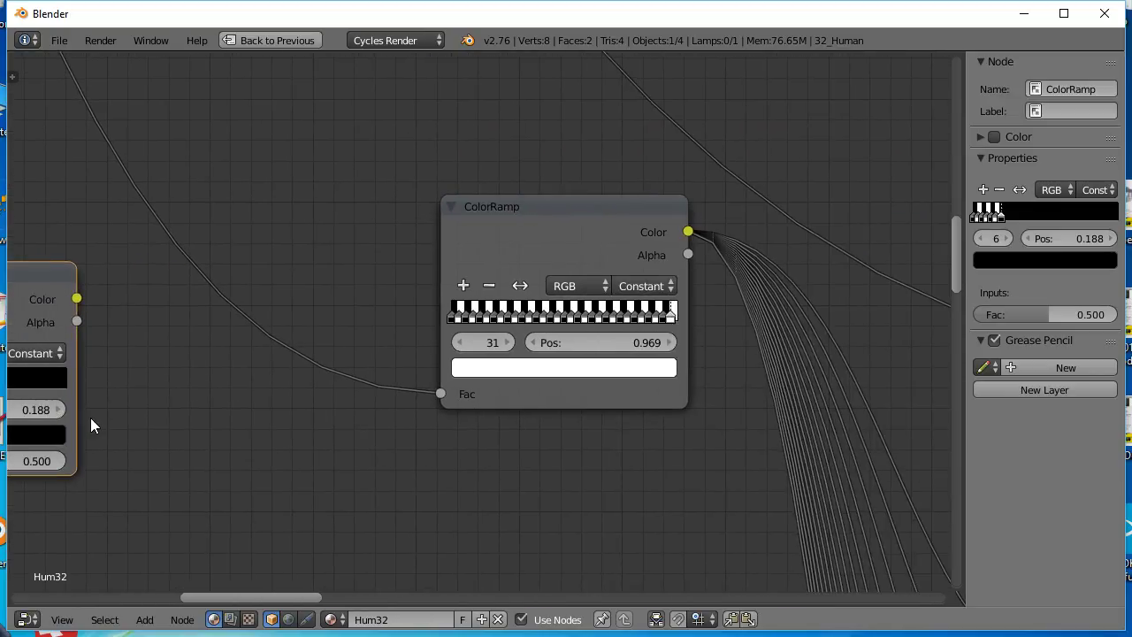
{"action": "scroll", "coordinate": [90, 417], "scroll_direction": "down", "scroll_amount": 2}
{"action": "middle_click_drag", "start_coordinate": [268, 477], "coordinate": [374, 422]}
{"action": "scroll", "coordinate": [394, 445], "scroll_direction": "down", "scroll_amount": 4}
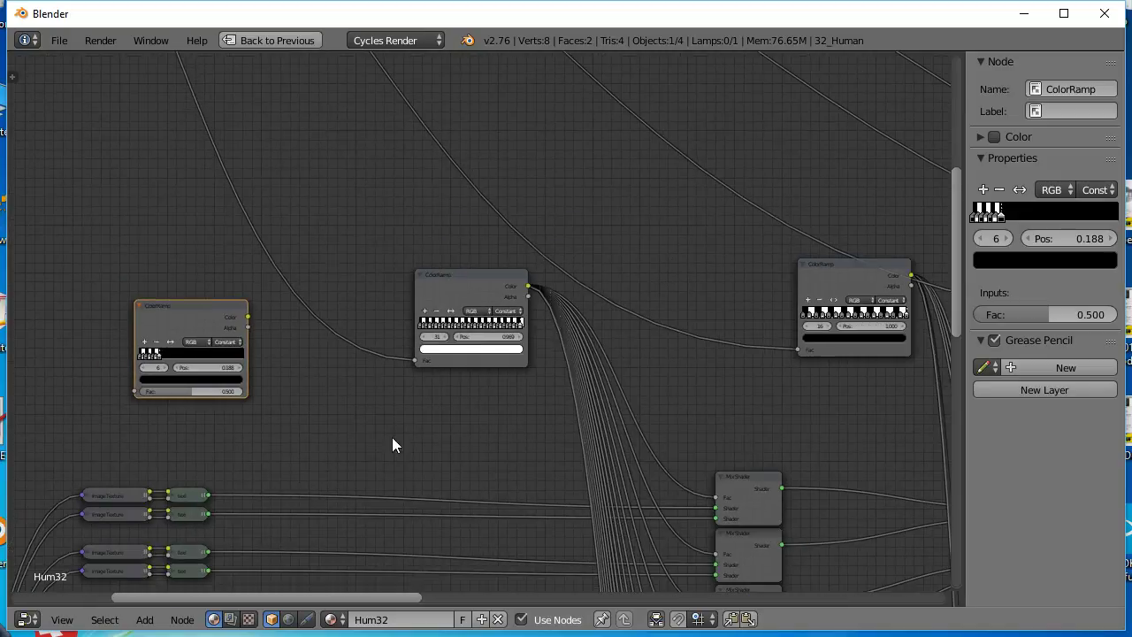
{"action": "scroll", "coordinate": [309, 339], "scroll_direction": "down", "scroll_amount": 1}
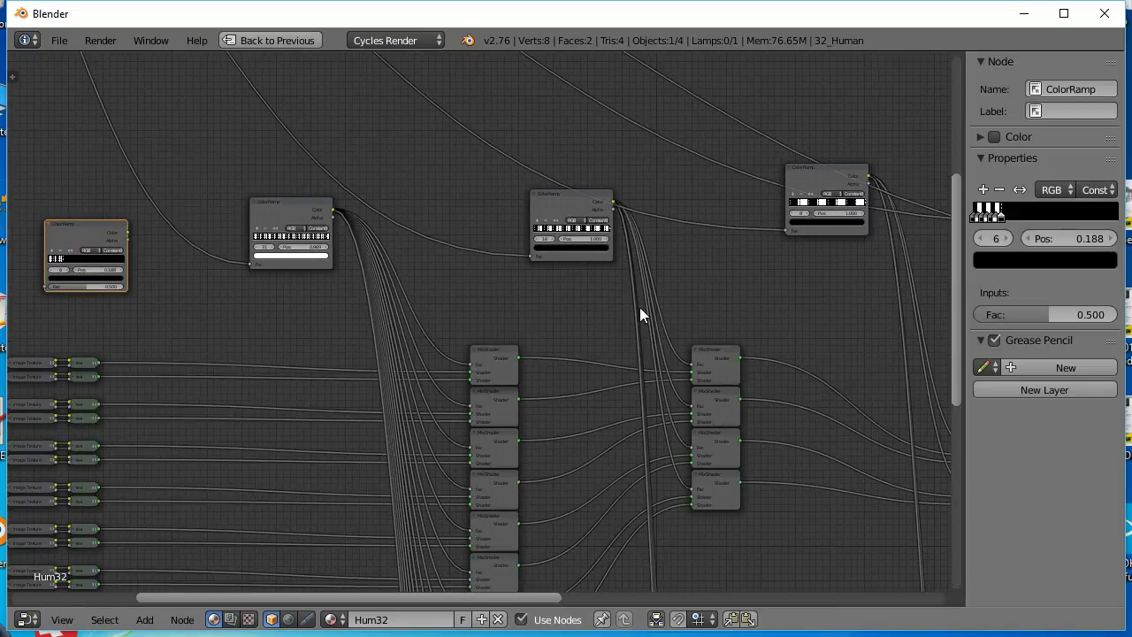
{"action": "scroll", "coordinate": [639, 315], "scroll_direction": "down", "scroll_amount": 2}
{"action": "middle_click_drag", "start_coordinate": [571, 367], "coordinate": [423, 354]}
{"action": "scroll", "coordinate": [465, 378], "scroll_direction": "down", "scroll_amount": 1}
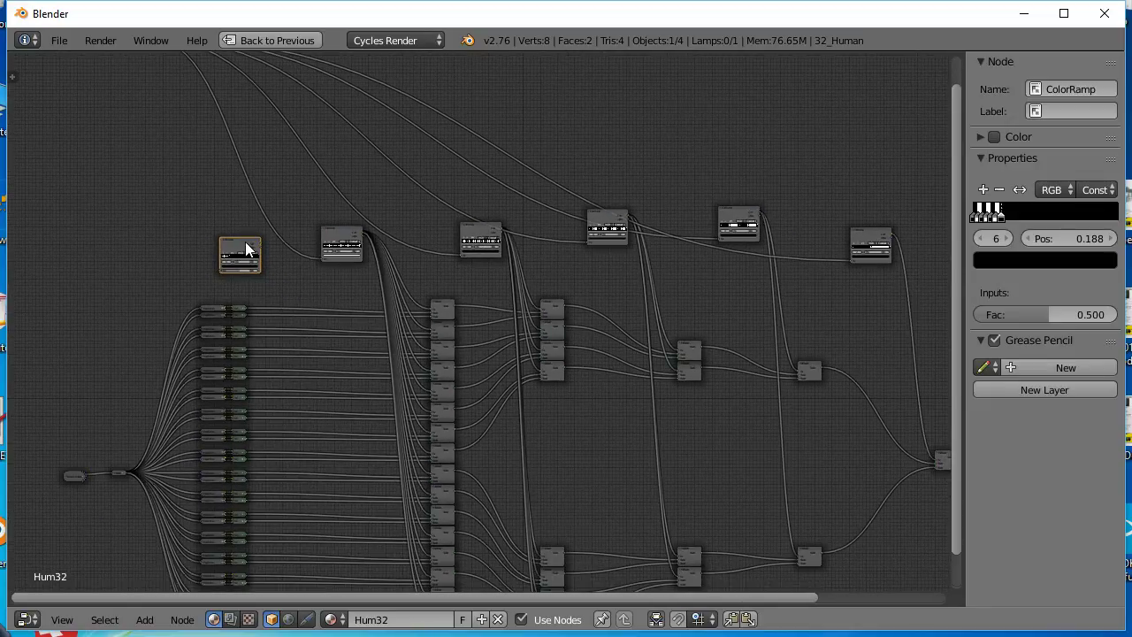
- Delete the practice ColorRamp, restore the default layout, and select the plane to show its crowd
{"action": "key", "text": "x"}
{"action": "key", "text": "ctrl+Up"}
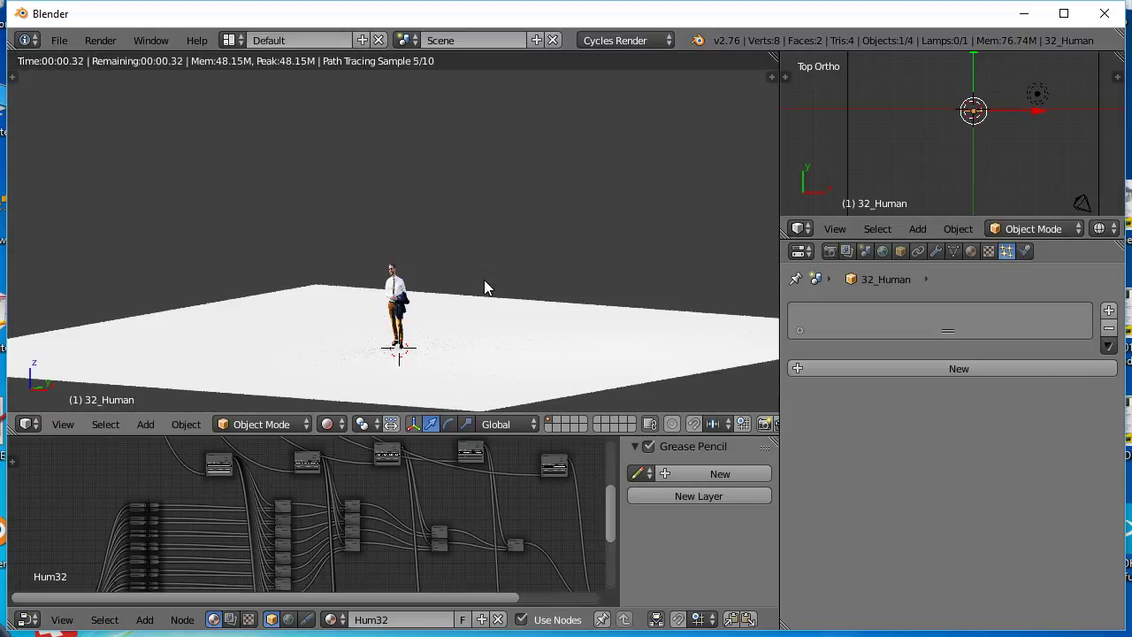
{"action": "middle_click_drag", "start_coordinate": [500, 303], "coordinate": [629, 374]}
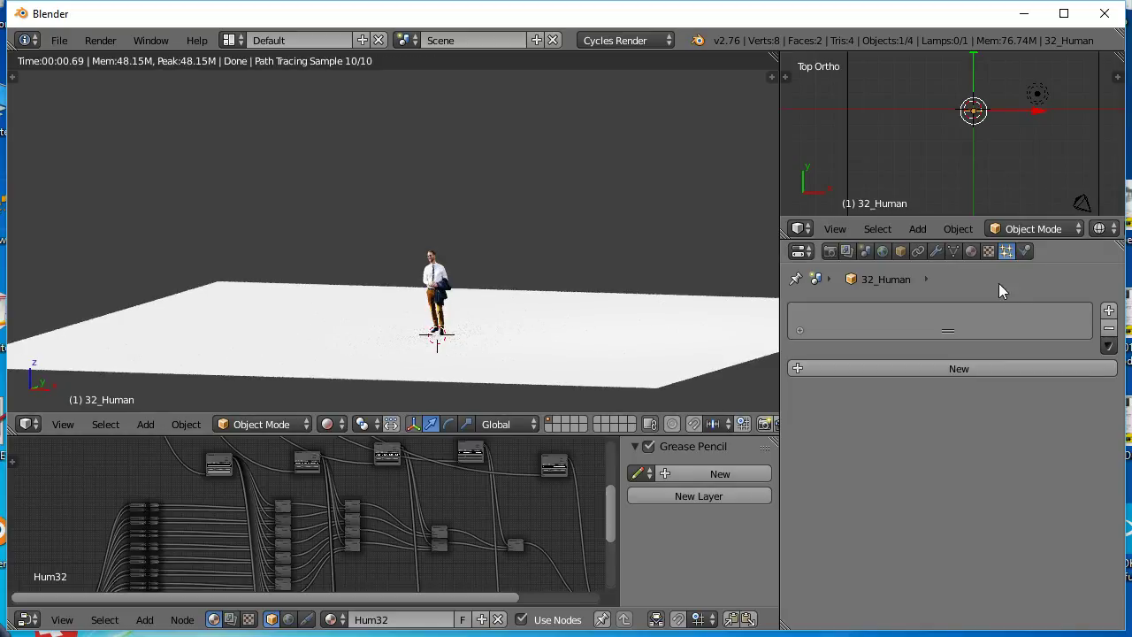
{"action": "right_click", "coordinate": [577, 371]}
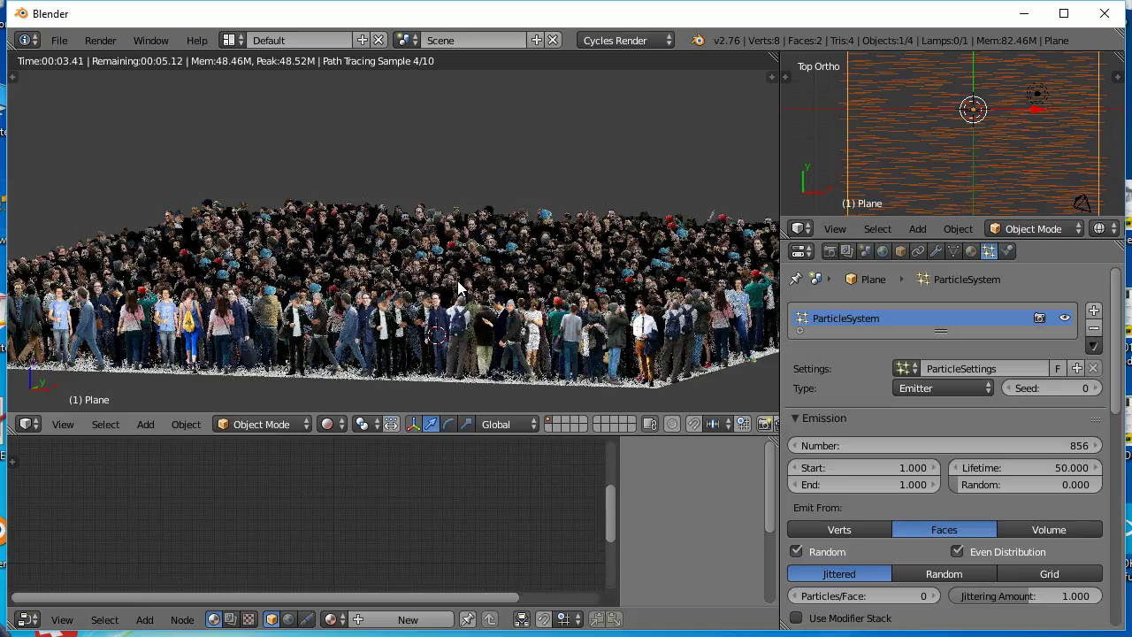
- Raise the Cycles Light Paths transparency bounces to 458 and 551, then maximise the viewport
{"action": "left_click", "coordinate": [830, 252]}
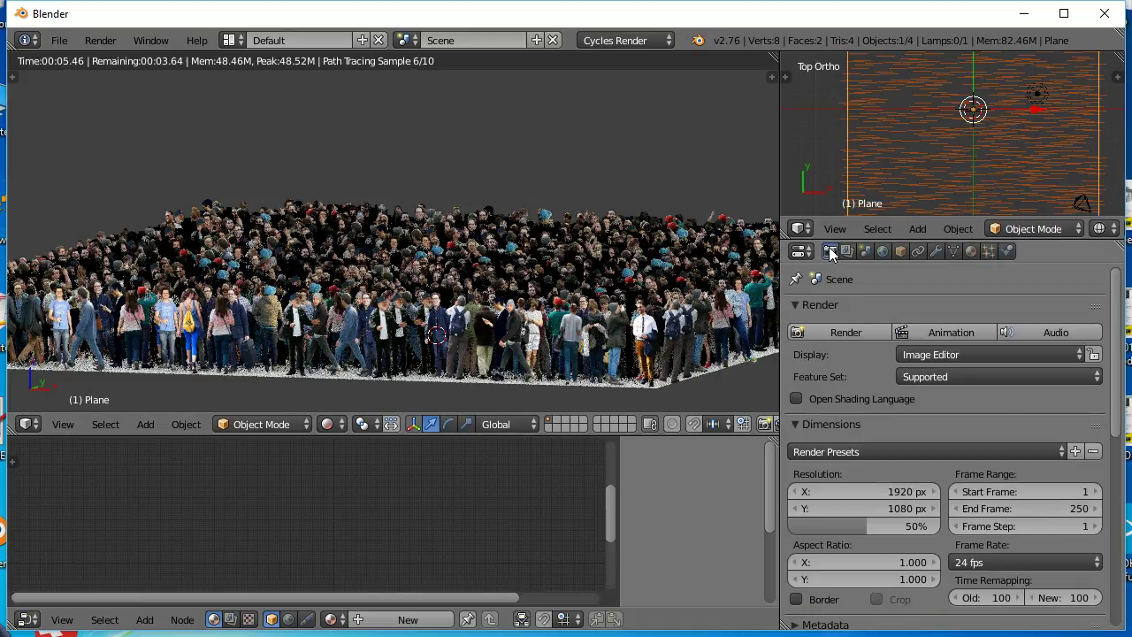
{"action": "scroll", "coordinate": [964, 539], "scroll_direction": "down", "scroll_amount": 13}
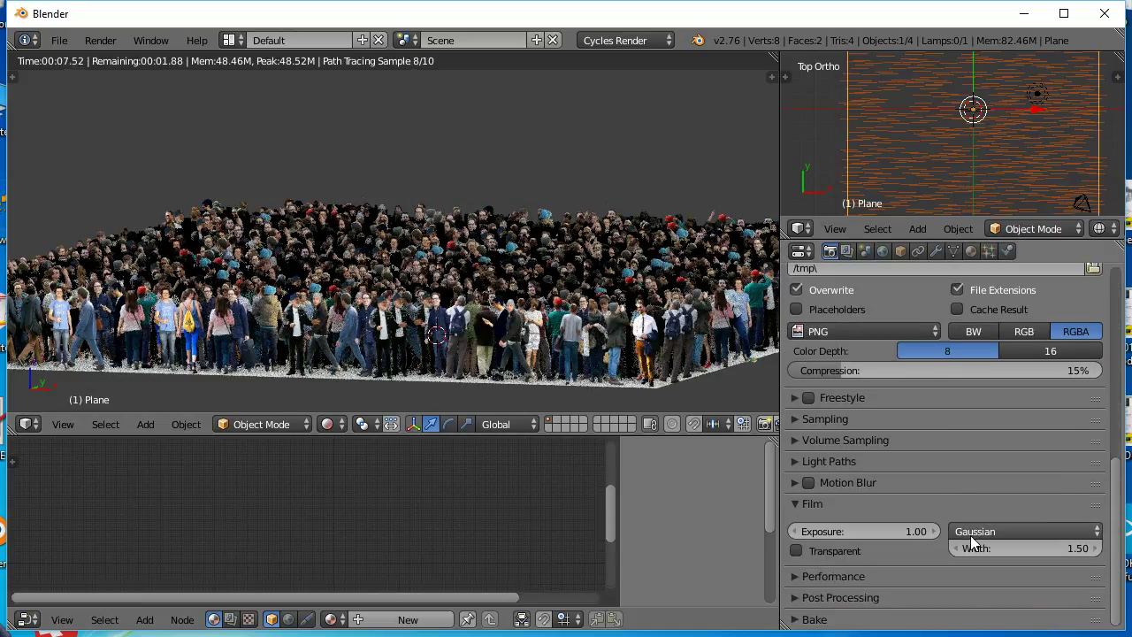
{"action": "left_click", "coordinate": [791, 461]}
{"action": "scroll", "coordinate": [990, 544], "scroll_direction": "down", "scroll_amount": 1}
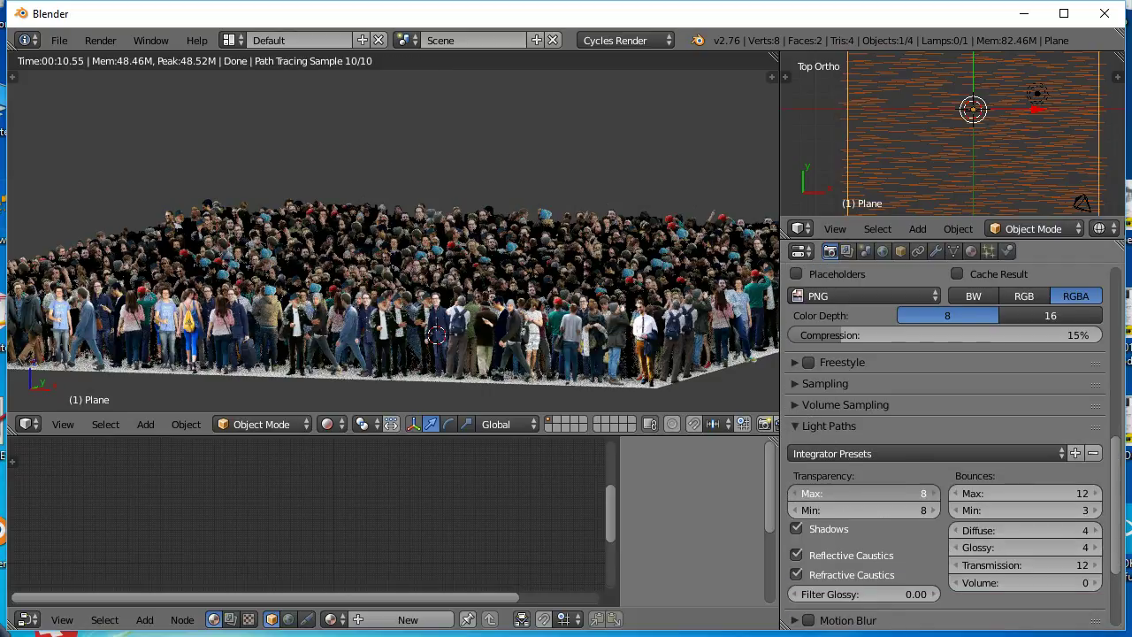
{"action": "left_click_drag", "start_coordinate": [849, 494], "coordinate": [916, 510]}
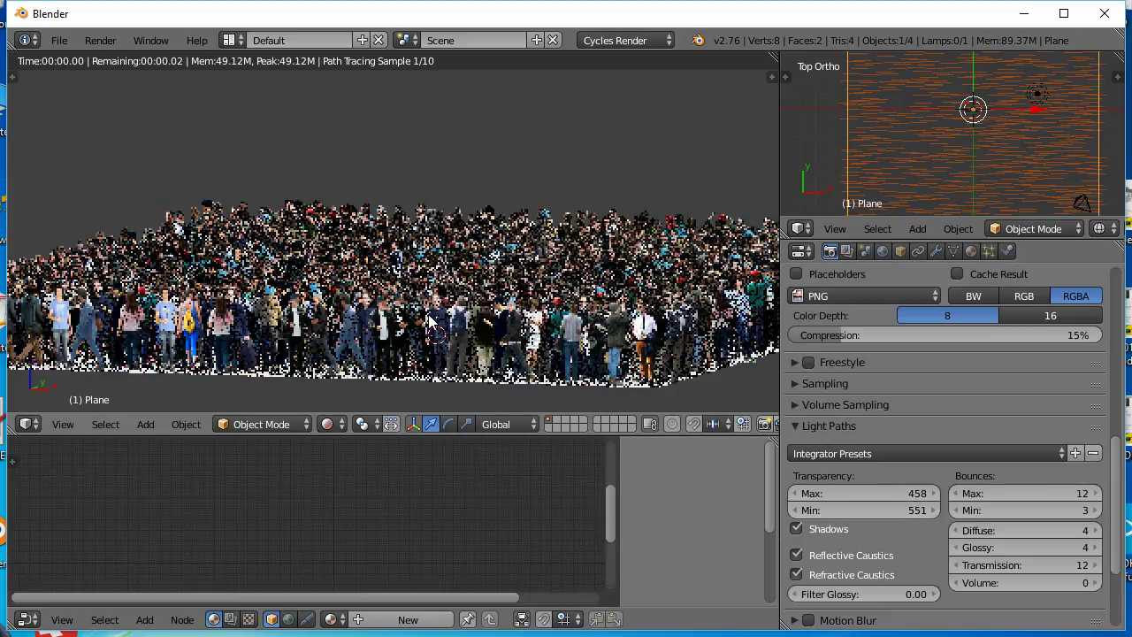
{"action": "key", "text": "shift+space"}
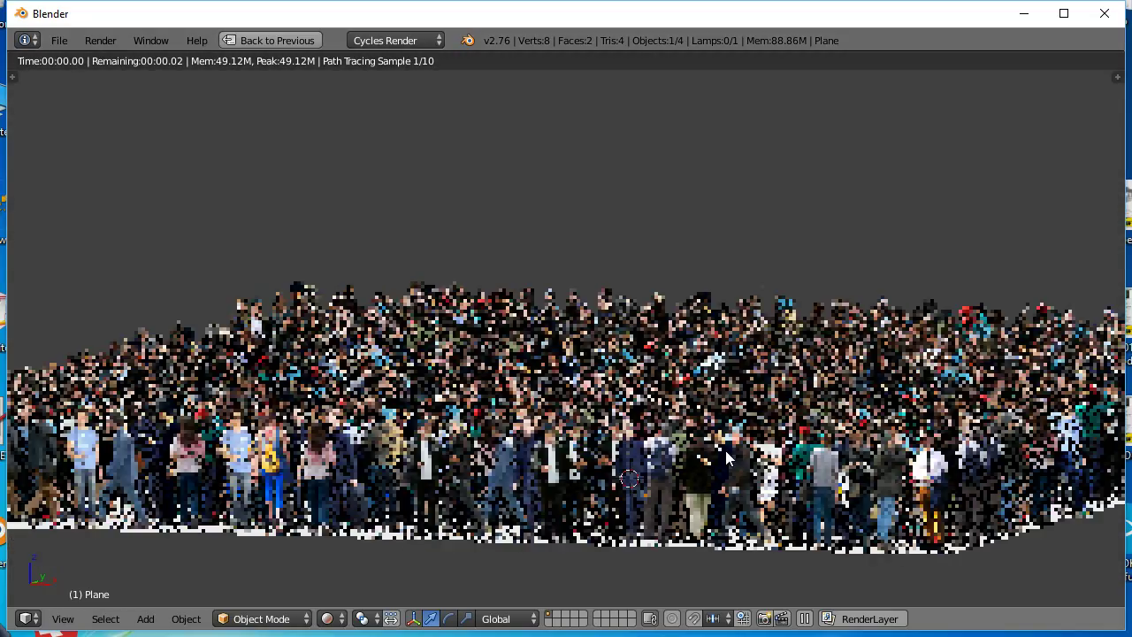